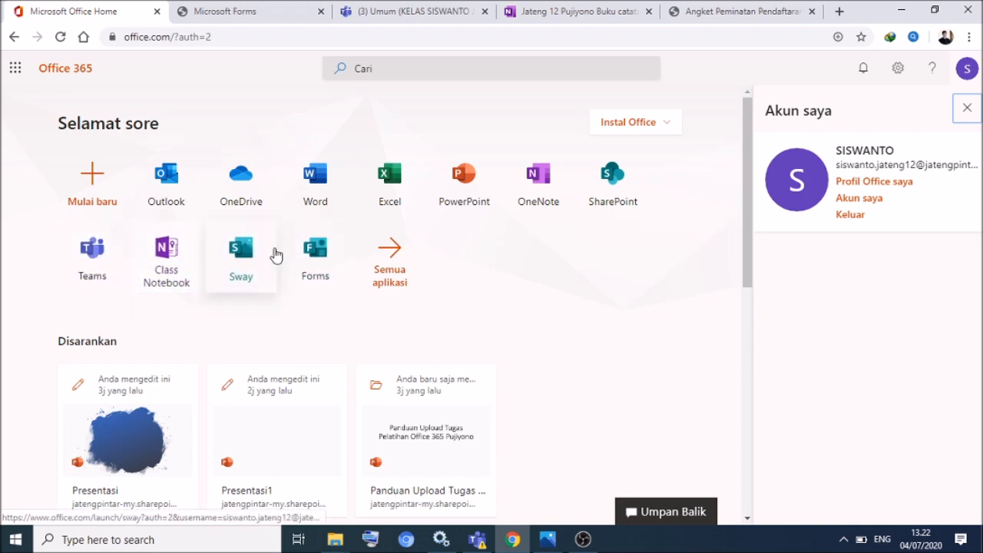
- Launch Microsoft Forms from the Office Home app list
click(324, 247)
- Start a new blank form titled 'Angket Peminatan Pendaftaran Peserta Didik Baru SDN 2 Patalan'
click(186, 244)
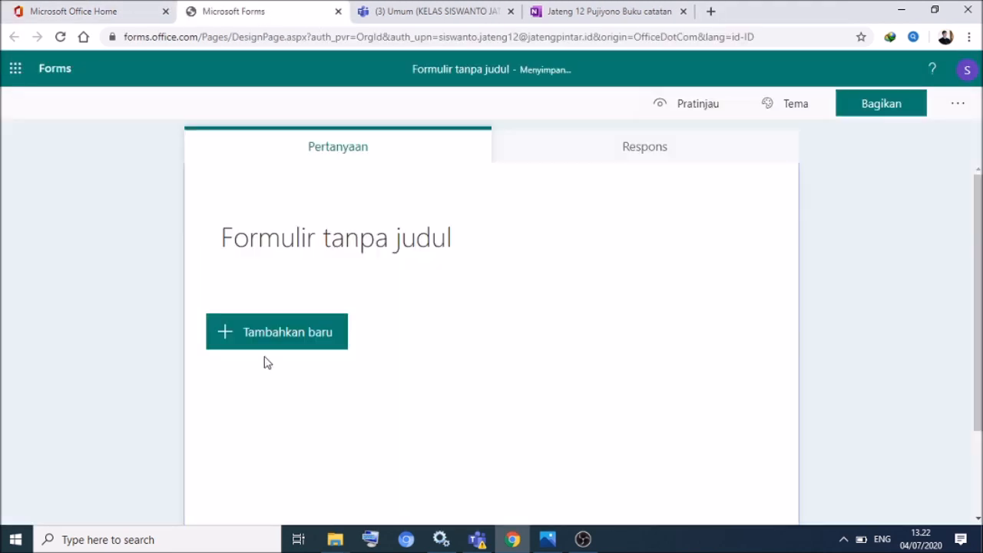
click(303, 273)
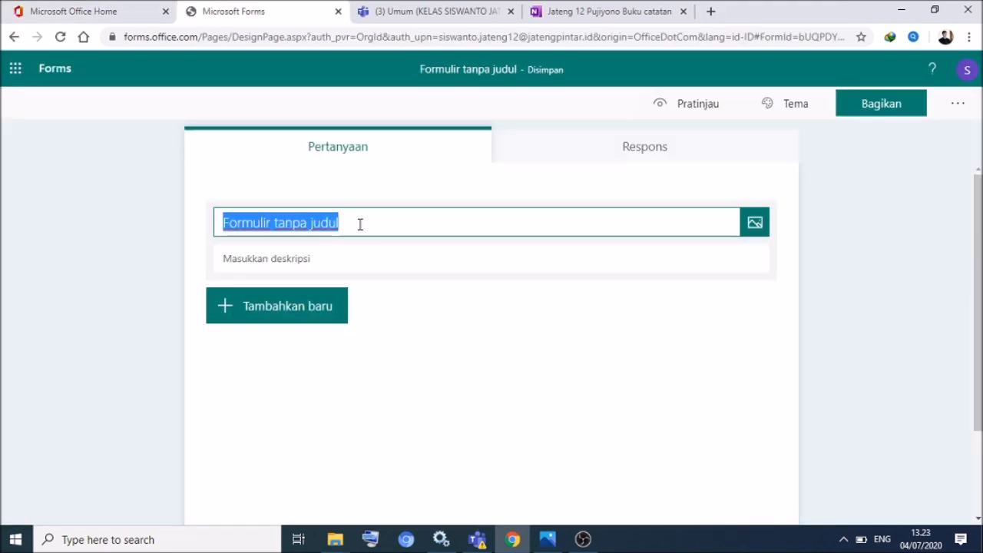
text(Angket P)
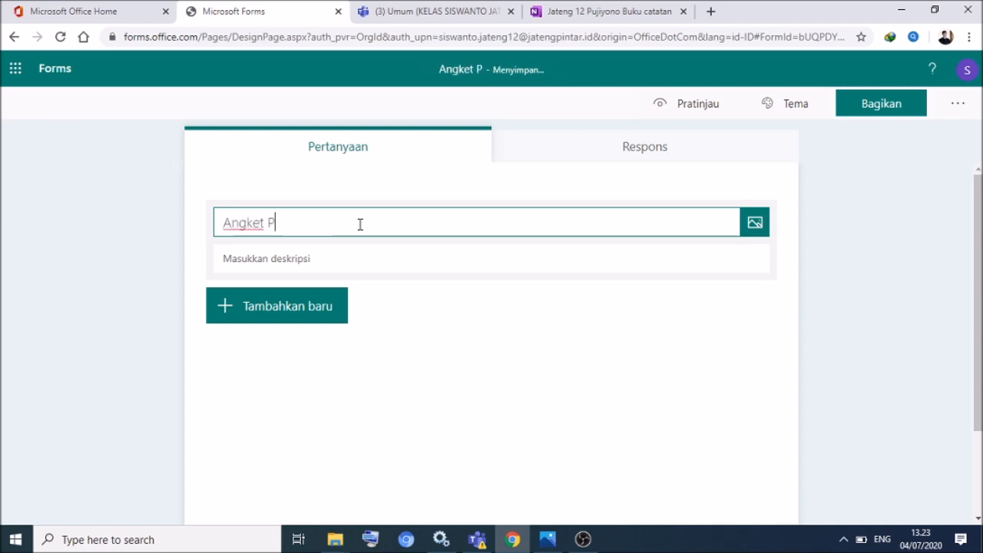
text(eminatan Pendaftaran Peserta )
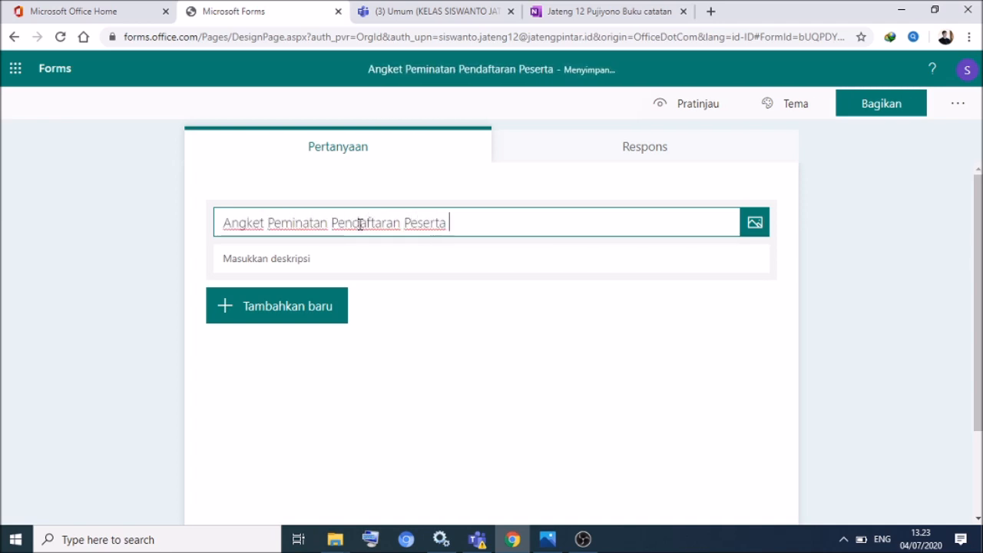
text(Didik Baru SD)
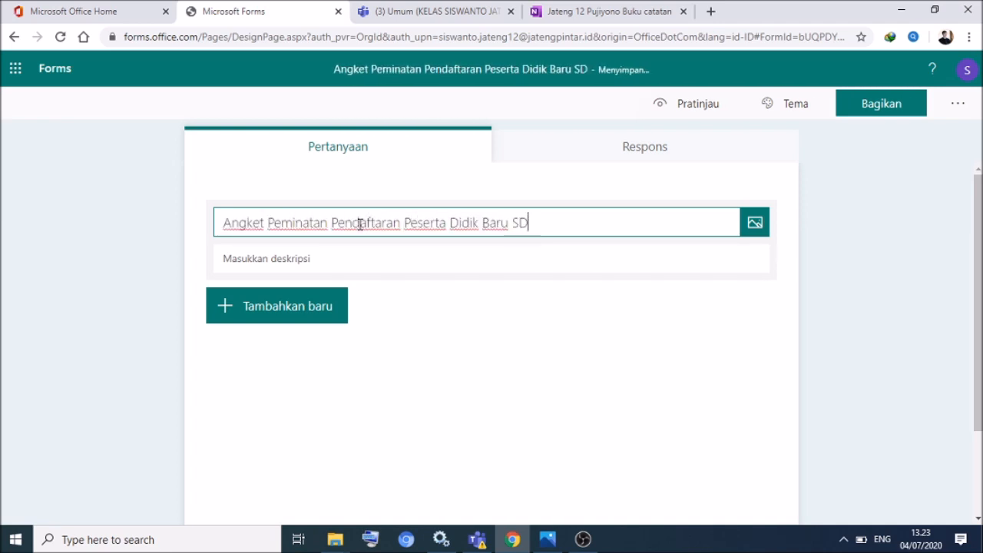
text(N 2 Patalan)
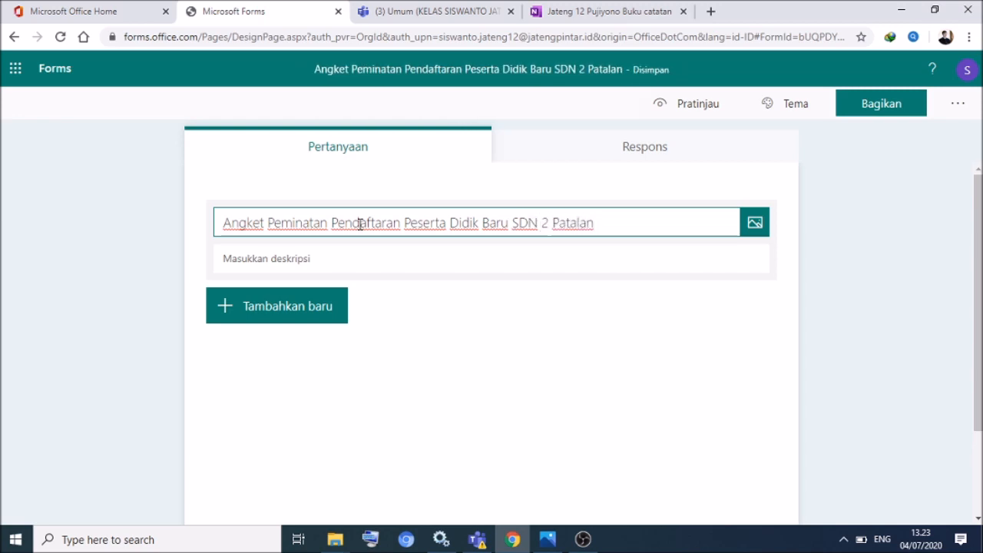
- Write the two-line description 'Isilah angket ini dengan benar!' / 'Angket ini untuk melihat minat Anda mendaftarkan diri ke SMK'
click(352, 265)
text(Isi)
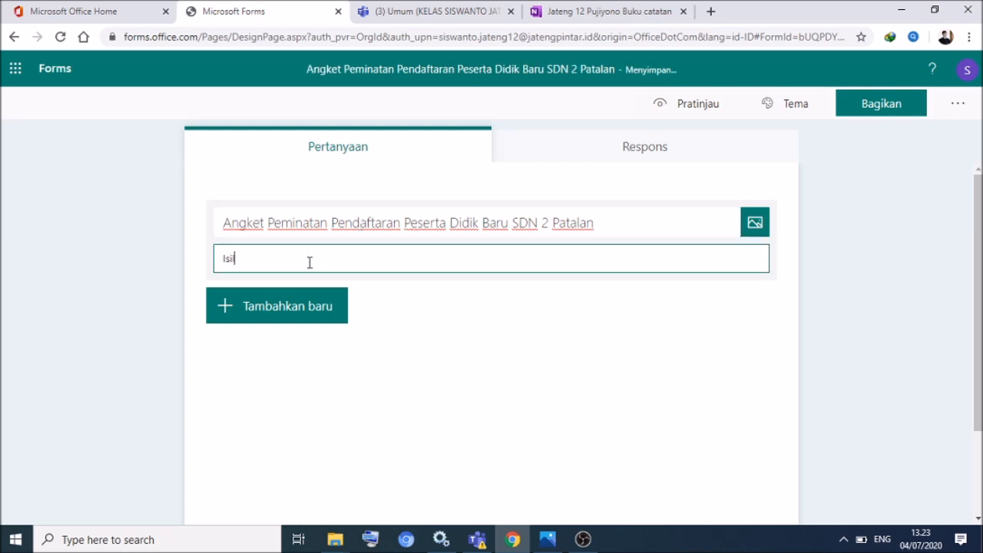
text(lah angket ini dengan benar!)
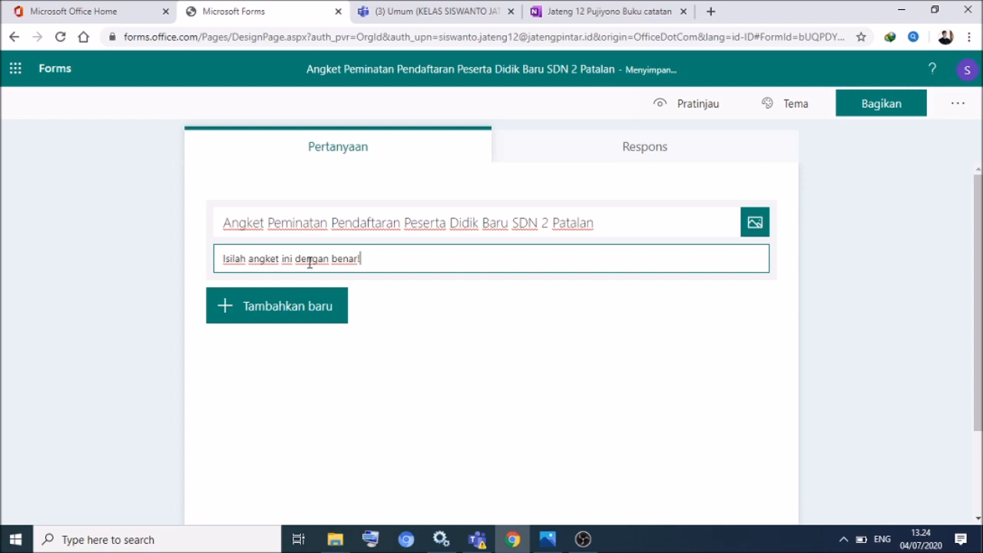
key(Return)
text(Angket ini untuk meliha)
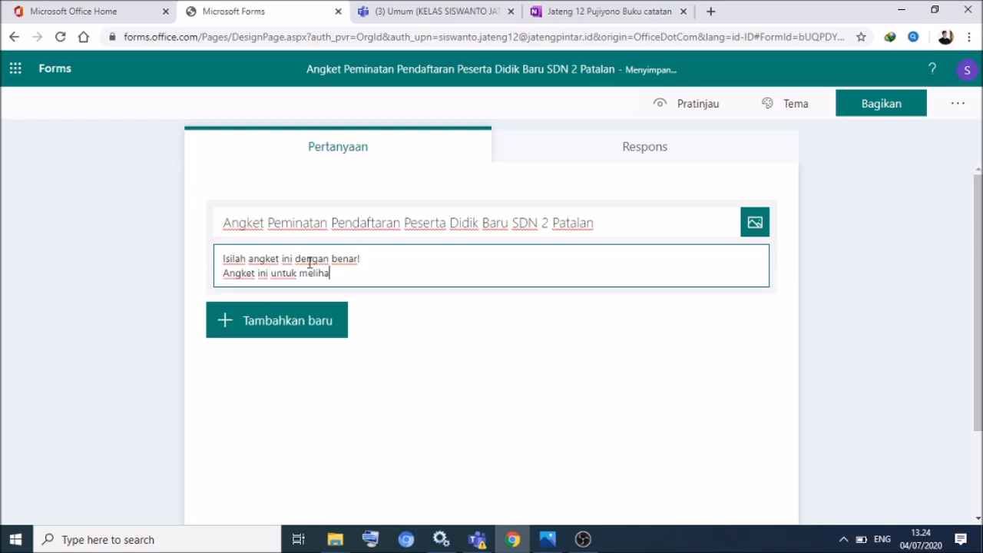
text(t minat Anda mendaftar)
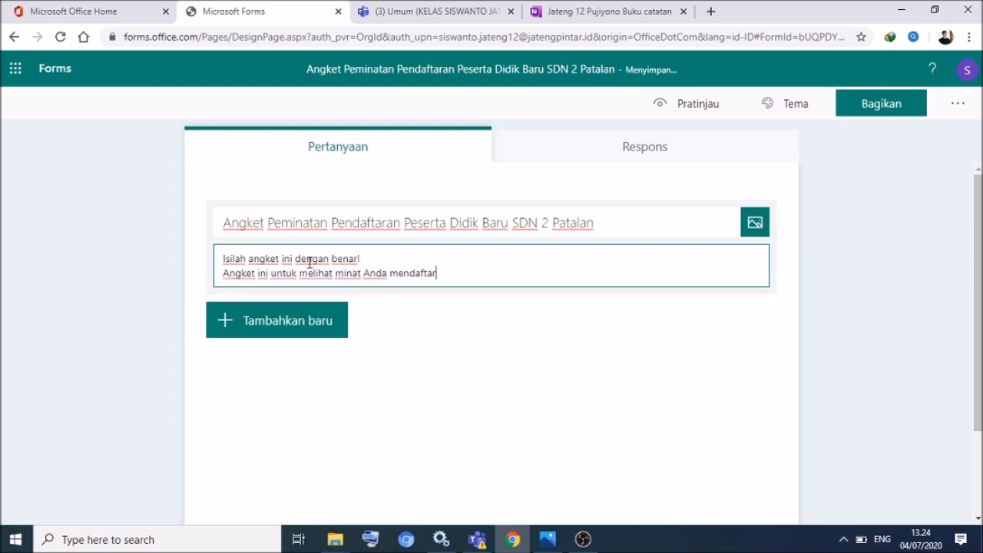
text(kan diri ke SMK Bahagia.)
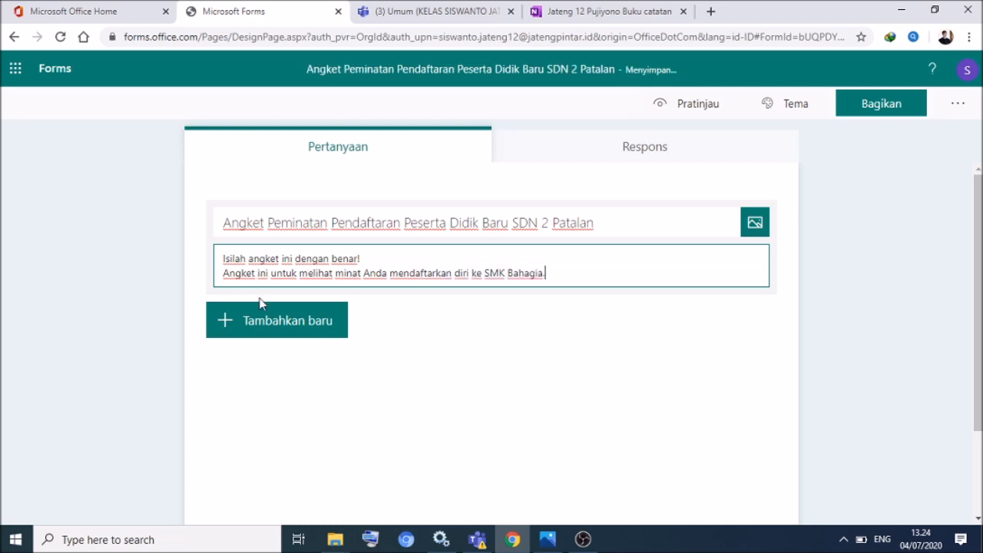
- Add a choice question 'Apakah Anda berminat untuk mendaftarkan diri ke SDN 2 Patalan?'
click(229, 324)
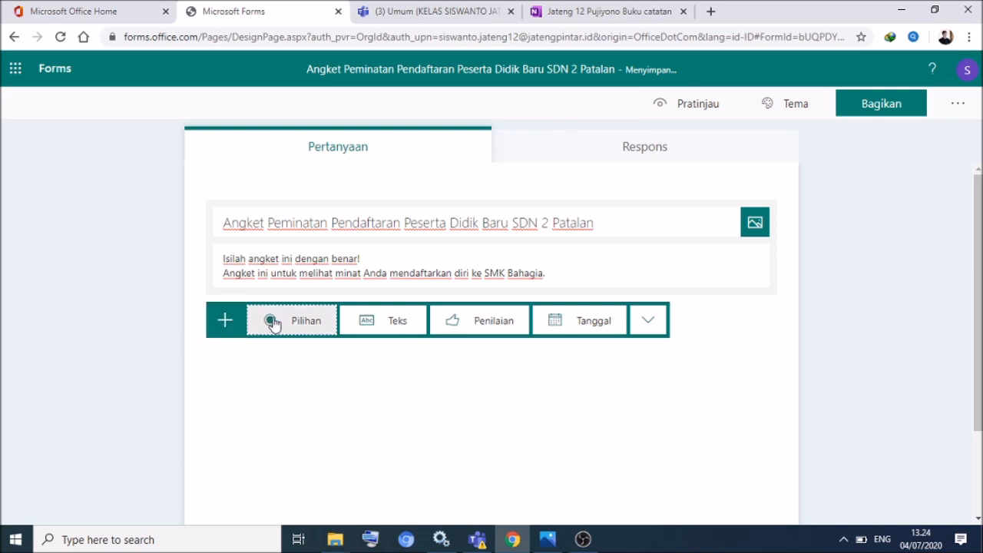
click(307, 323)
text(Apakah Anda bermin)
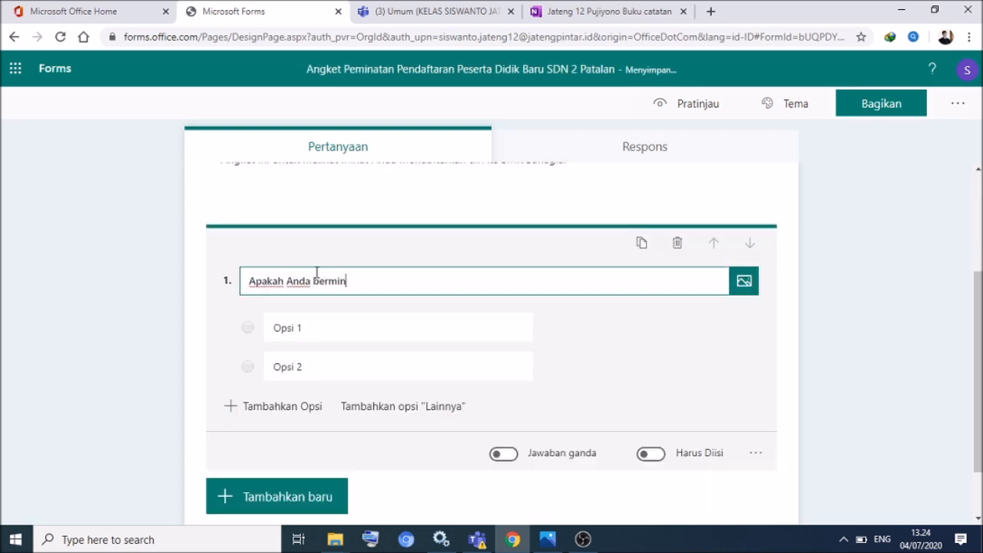
text(at untuk mendaftarkan diri ke SDN 2 Patalan?)
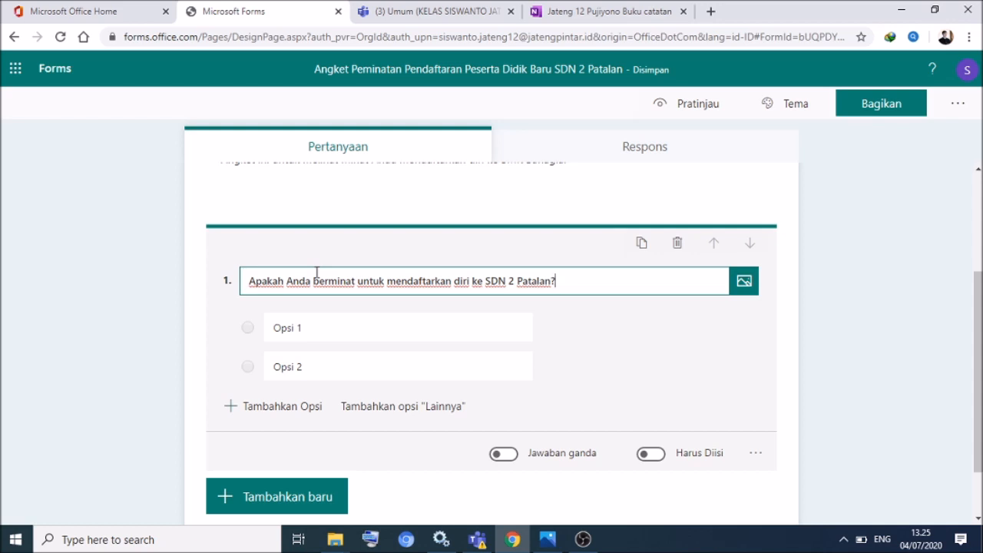
- Set question 1's answers to Ya and Tidak and bring up its branching options
click(327, 332)
text(Ya)
click(323, 363)
text(Tidak)
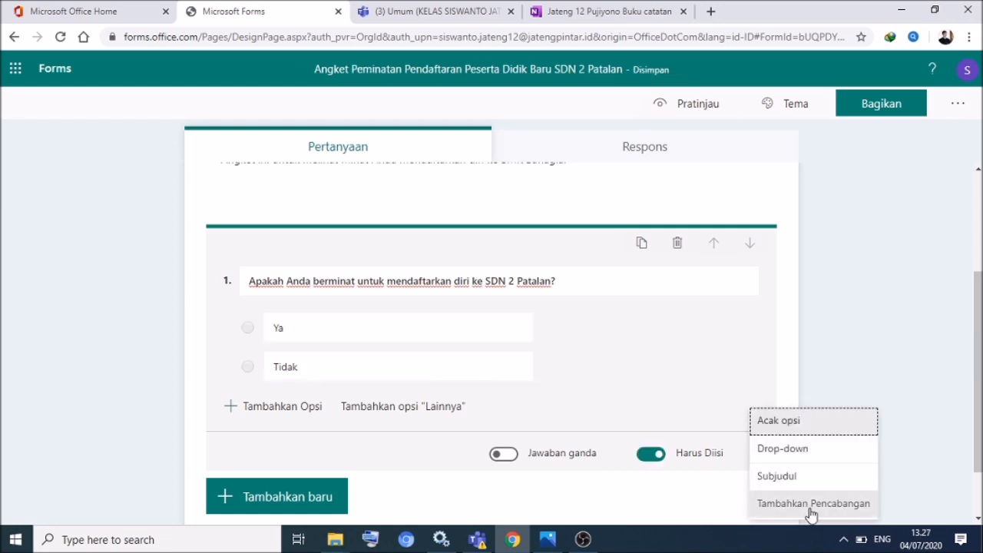
click(810, 504)
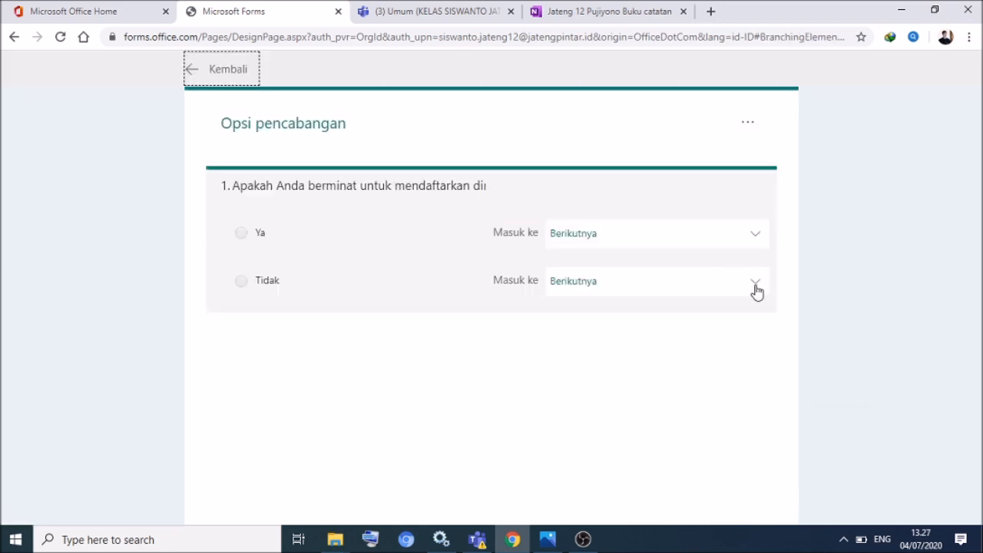
- Send a Tidak answer on question 1 to Akhir formulir, then go back to the editor
click(755, 287)
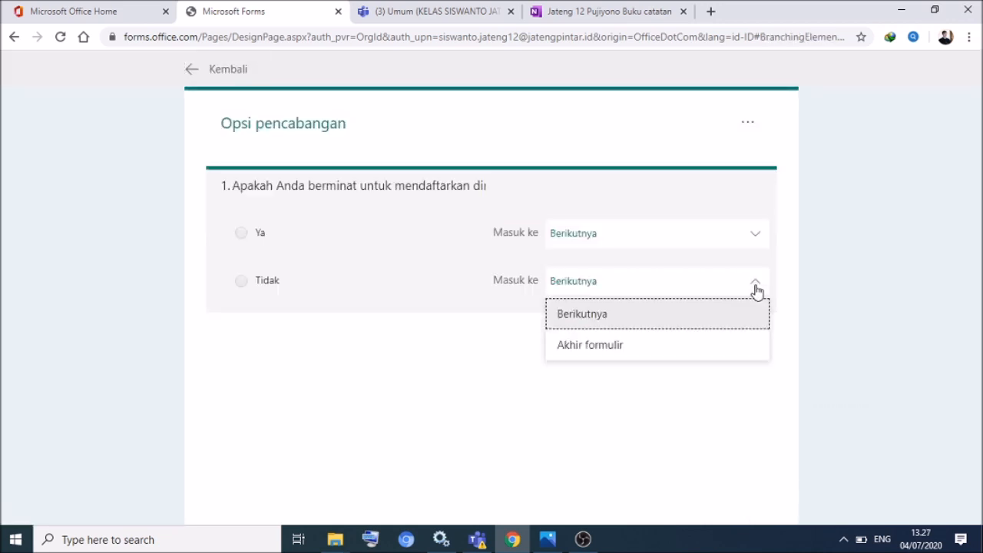
click(608, 351)
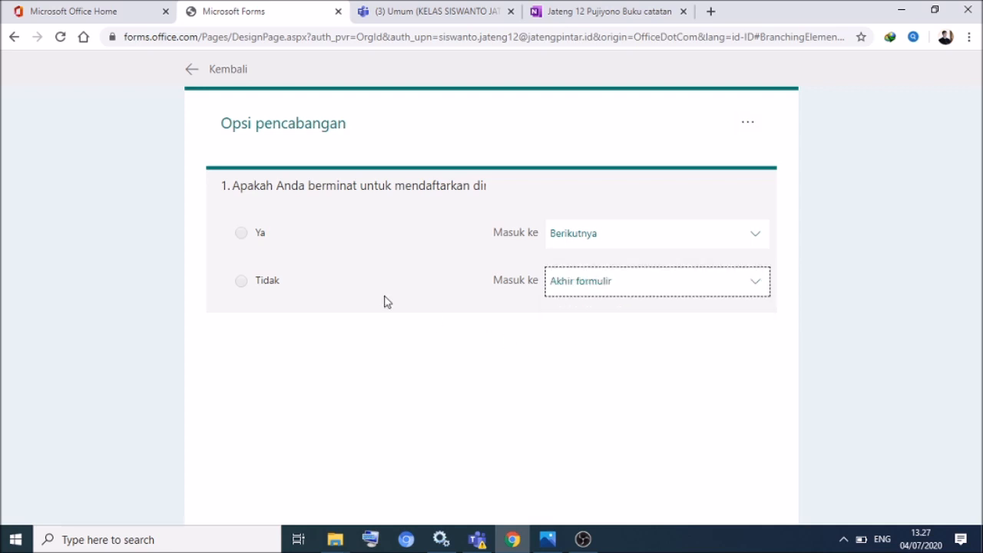
click(238, 327)
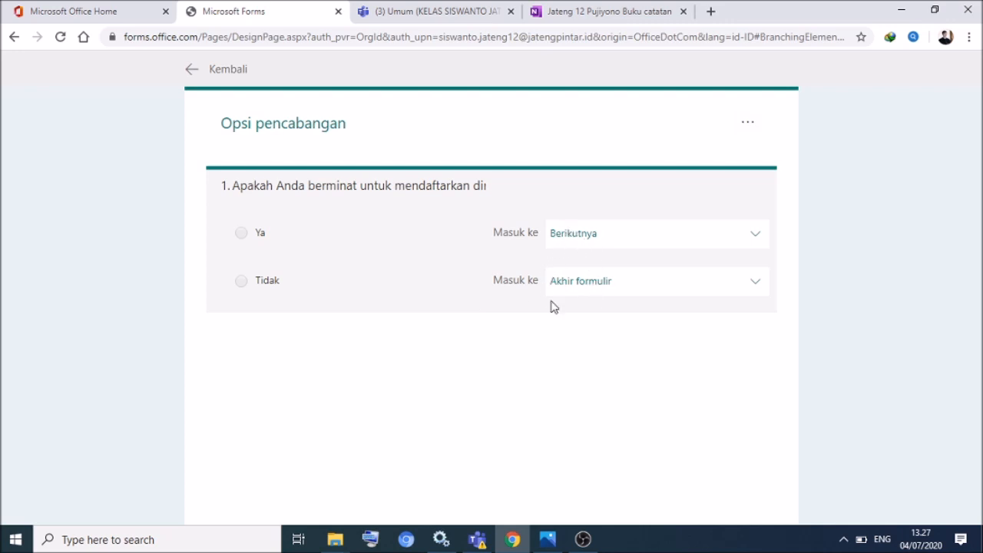
click(191, 72)
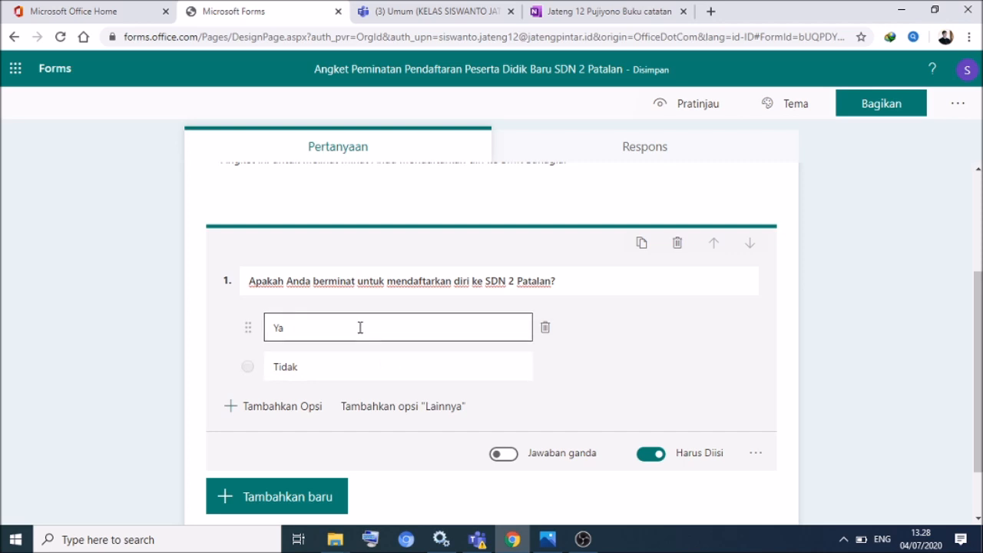
click(244, 495)
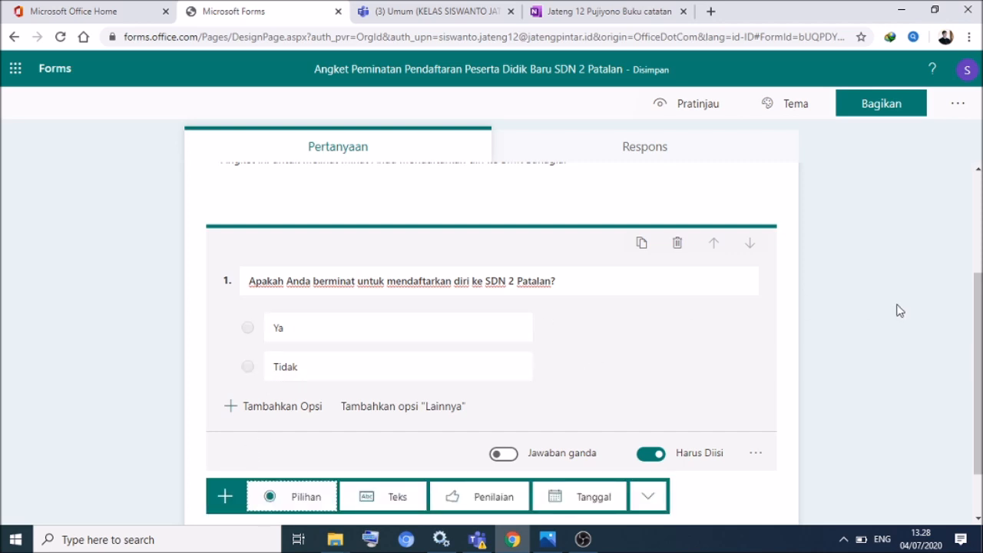
click(979, 353)
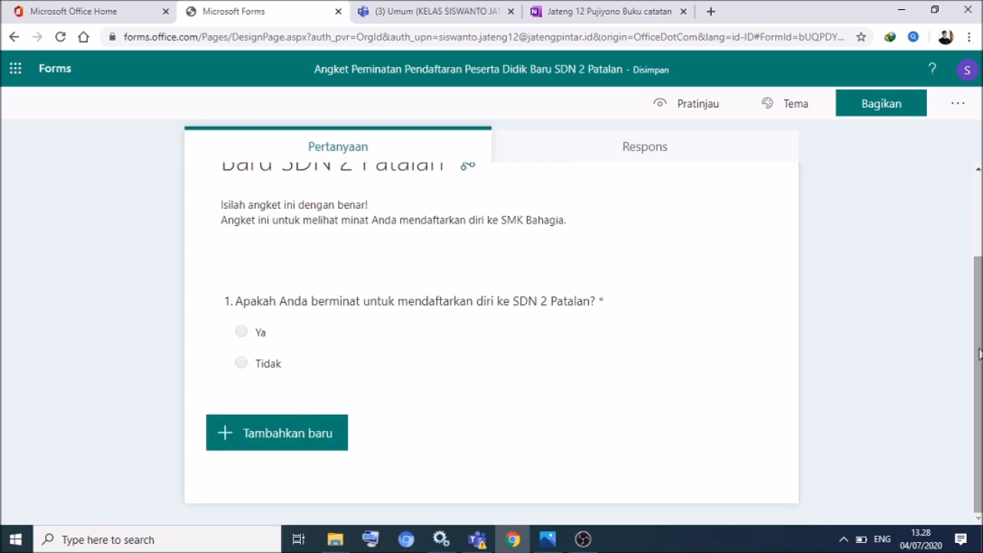
drag(979, 353, 979, 323)
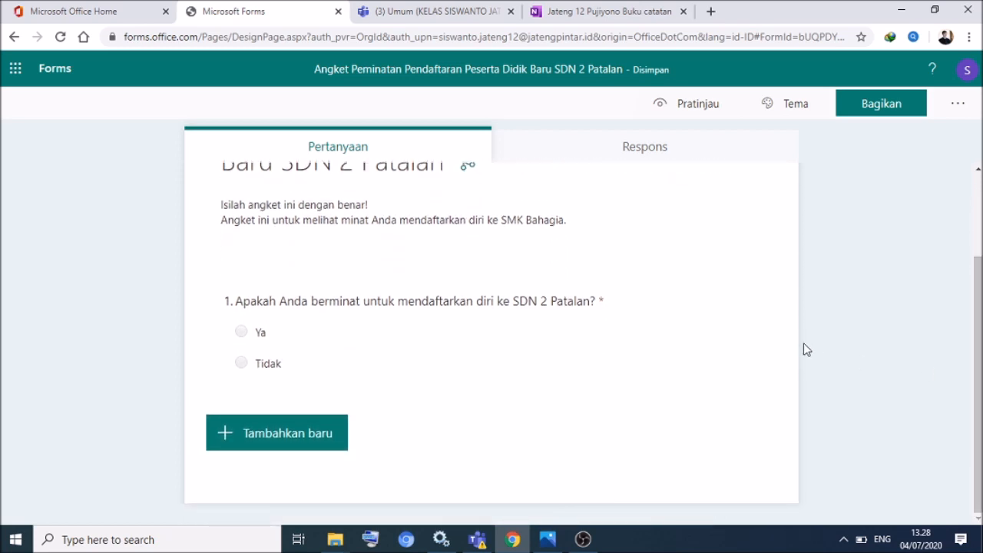
- Add required text question 2 'Nama Lengkap' with an example full name as its subtitle
click(226, 435)
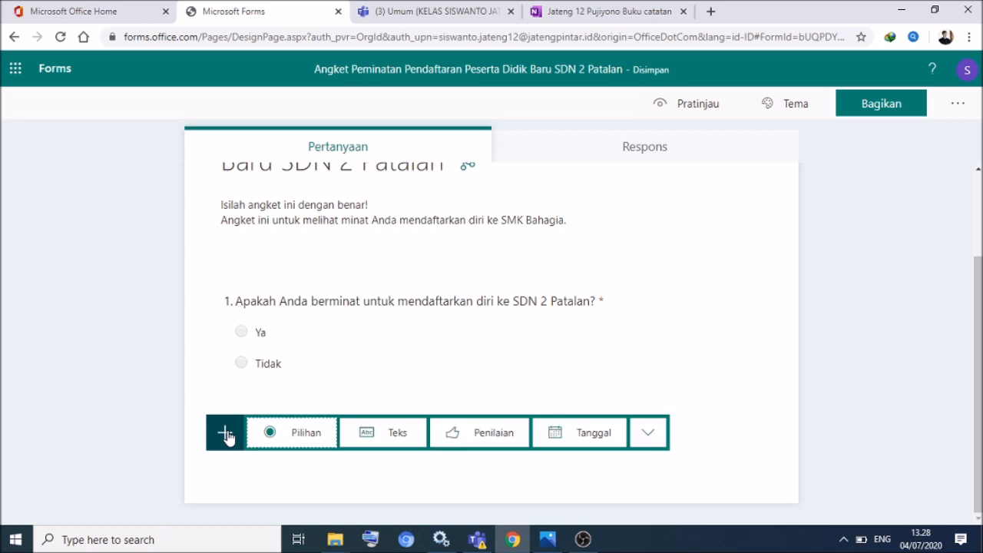
click(379, 435)
text(Nama Lengkap)
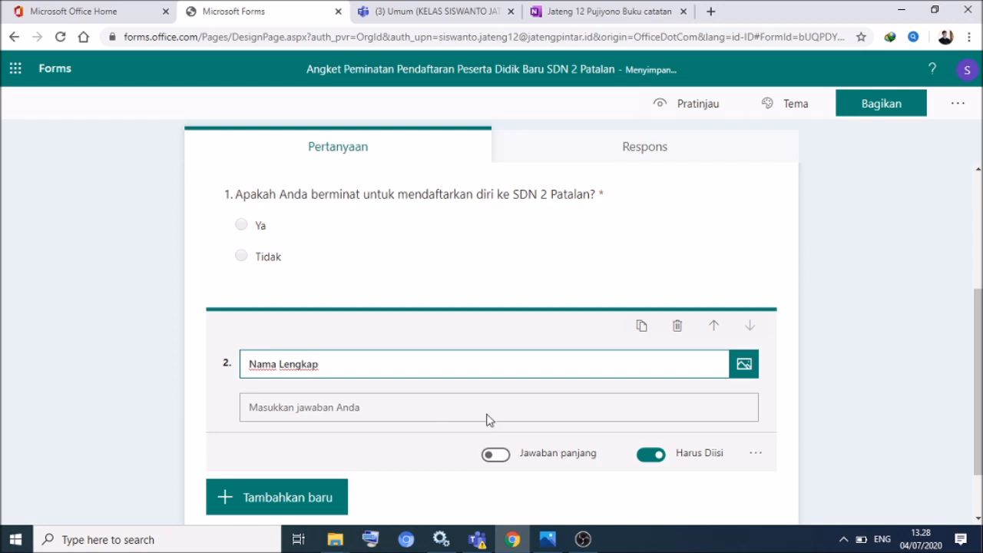
click(550, 415)
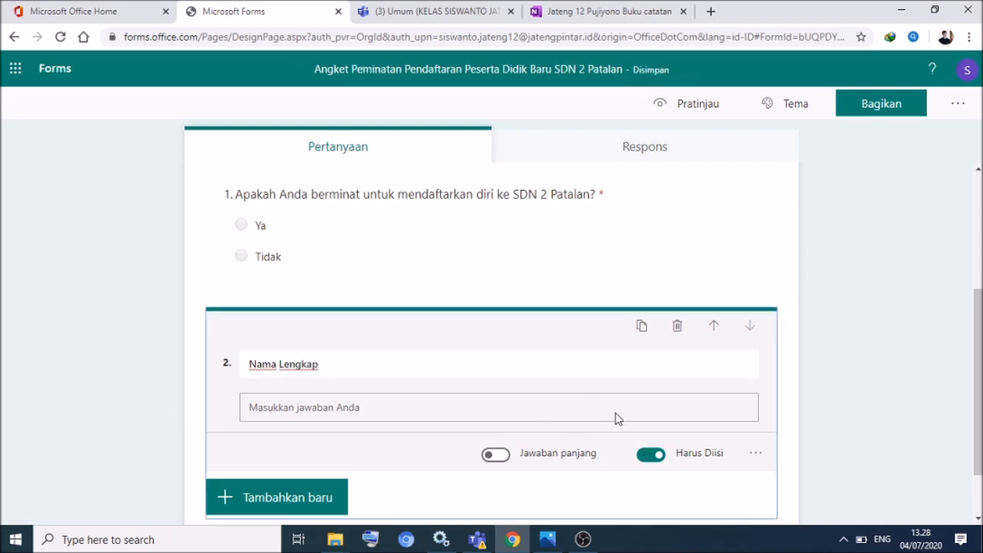
click(755, 454)
click(794, 455)
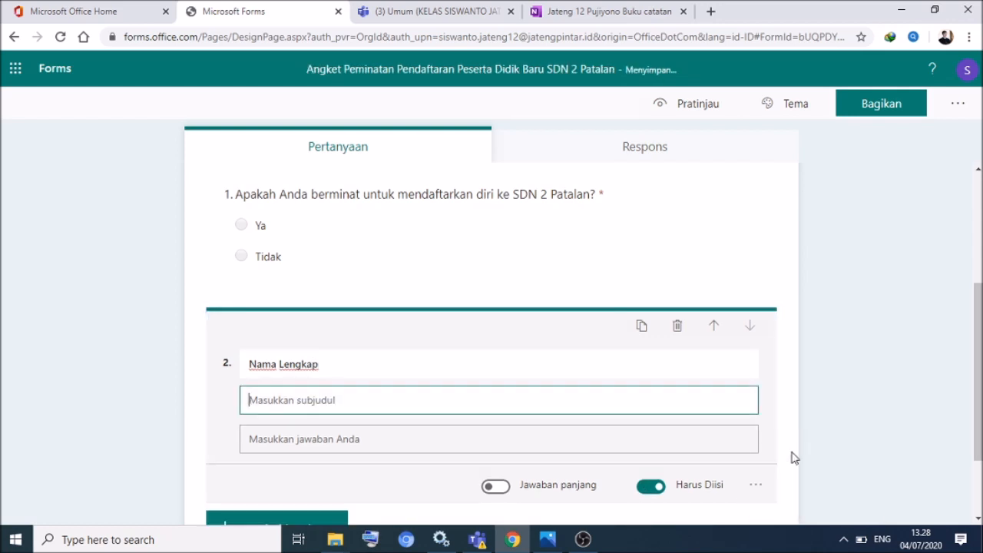
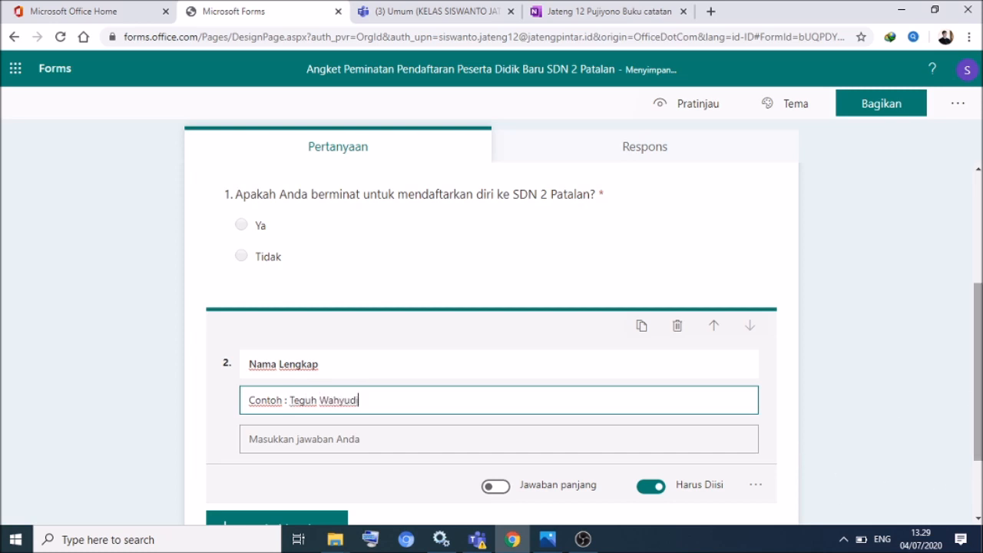
click(978, 376)
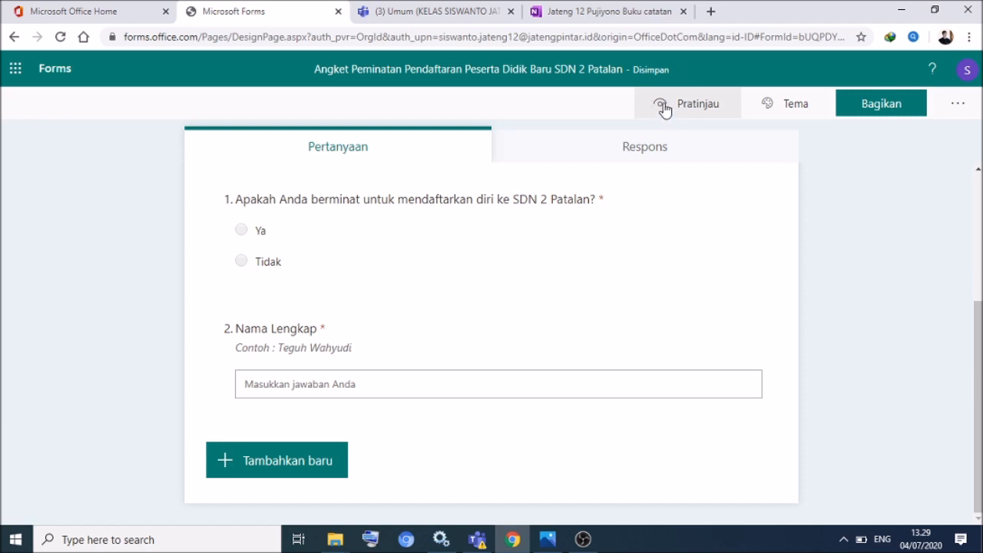
- Preview the form, pick Ya on question 1 to reveal Nama Lengkap, then return to editing
click(664, 107)
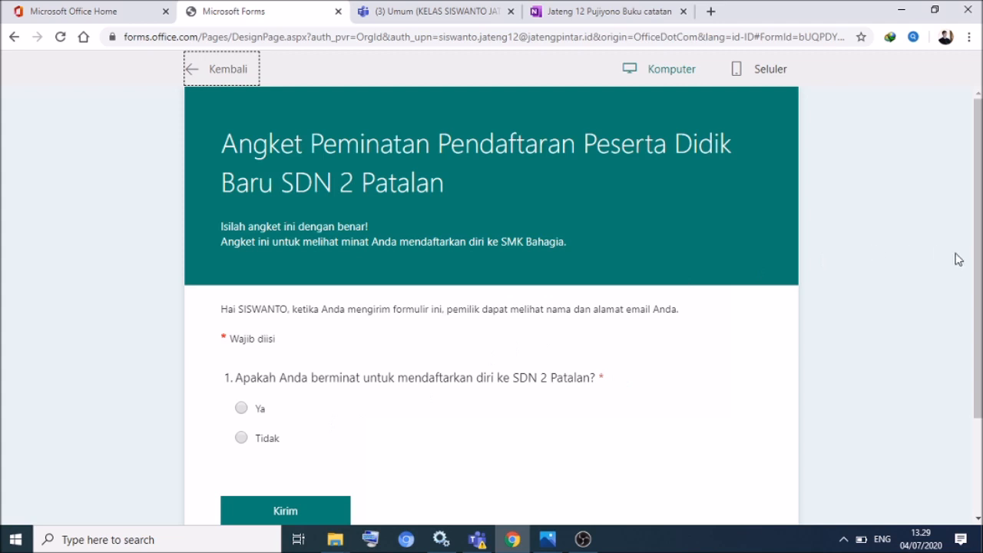
drag(975, 262, 977, 182)
drag(980, 263, 981, 342)
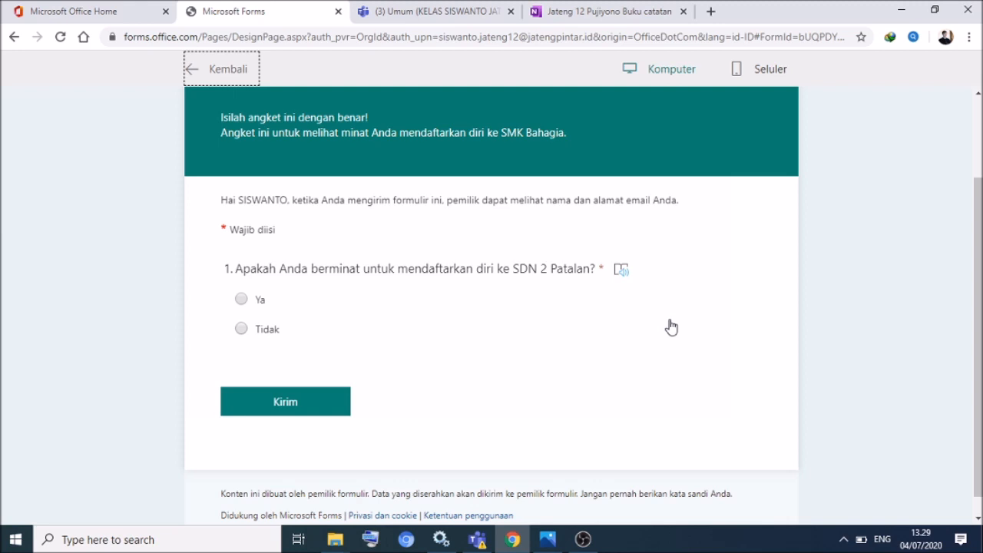
click(241, 300)
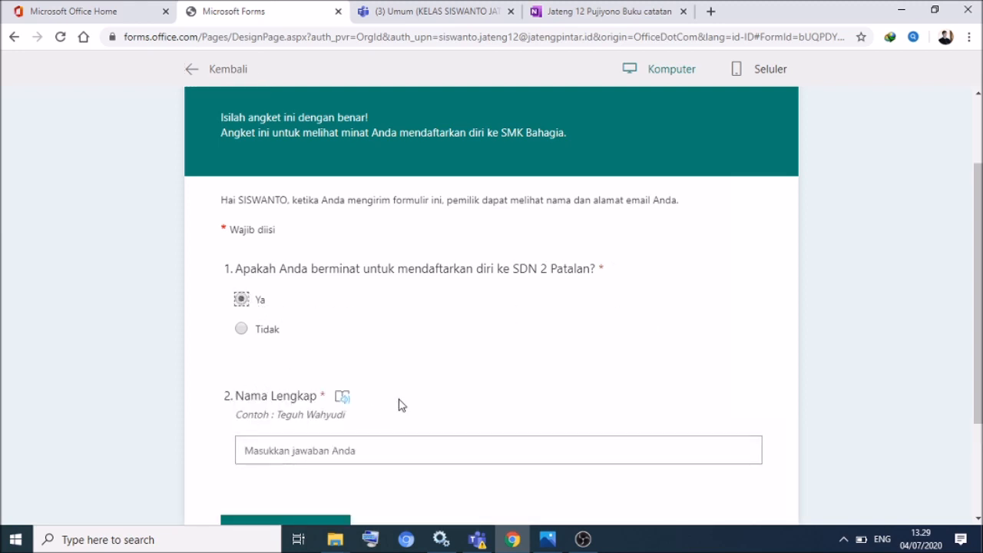
drag(978, 249, 978, 199)
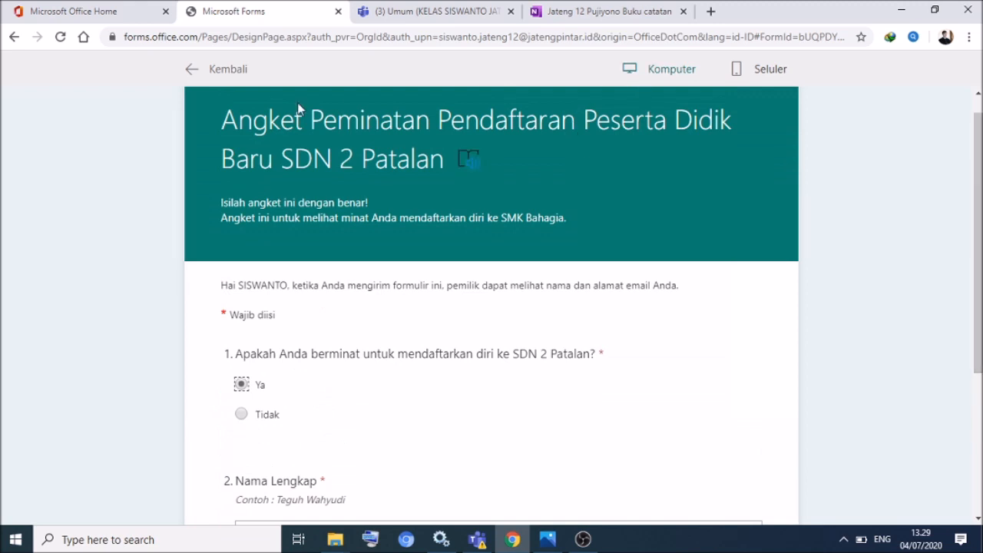
click(194, 69)
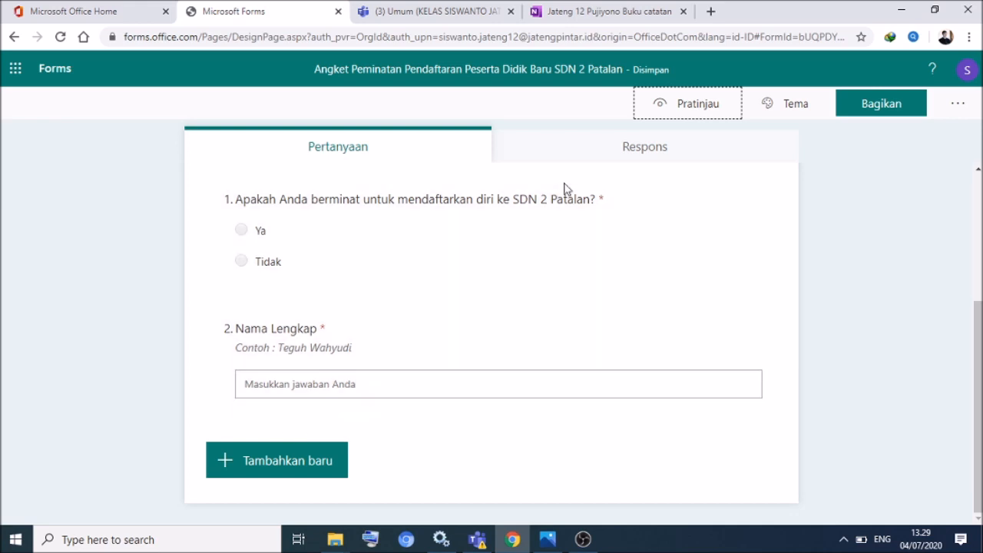
- Add text question 3 'Asal Sekolah' with subtitle 'Contoh : TK PERTIWI PATALAN'
click(228, 461)
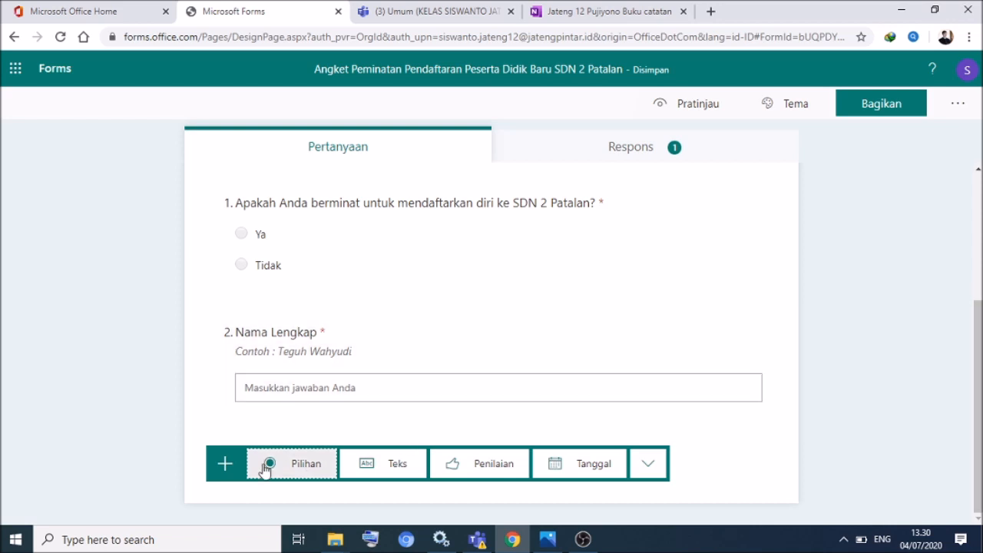
click(386, 463)
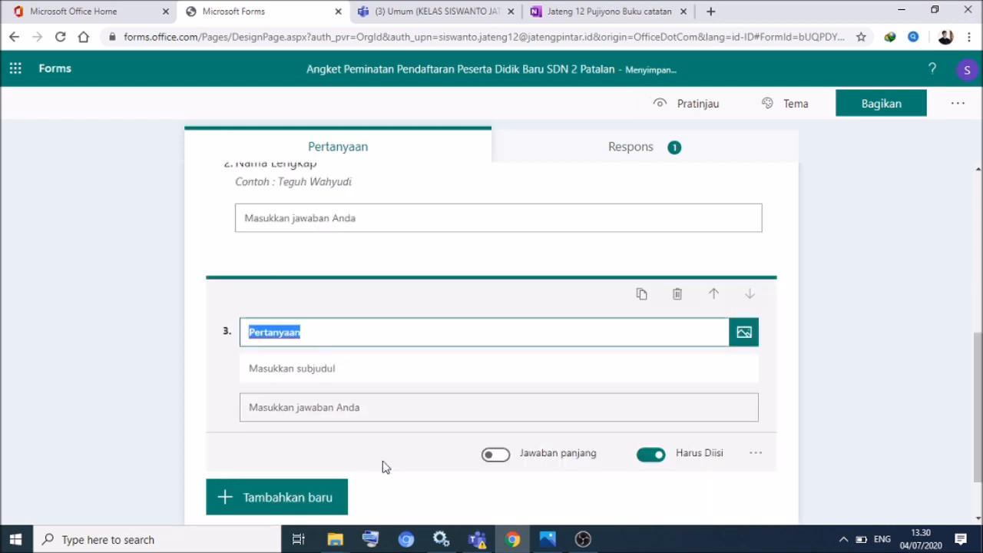
text(Asal Sekolah)
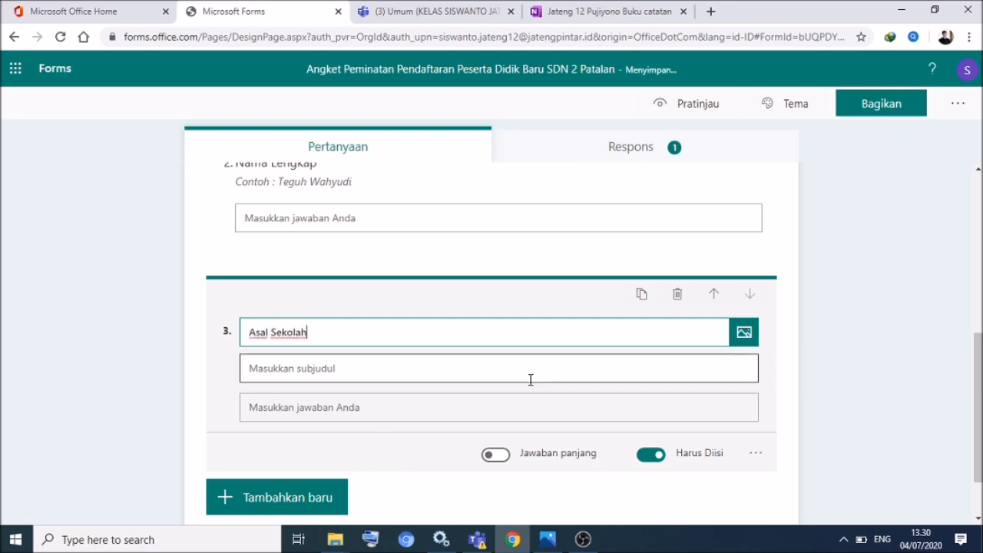
click(570, 373)
text(Contoh :)
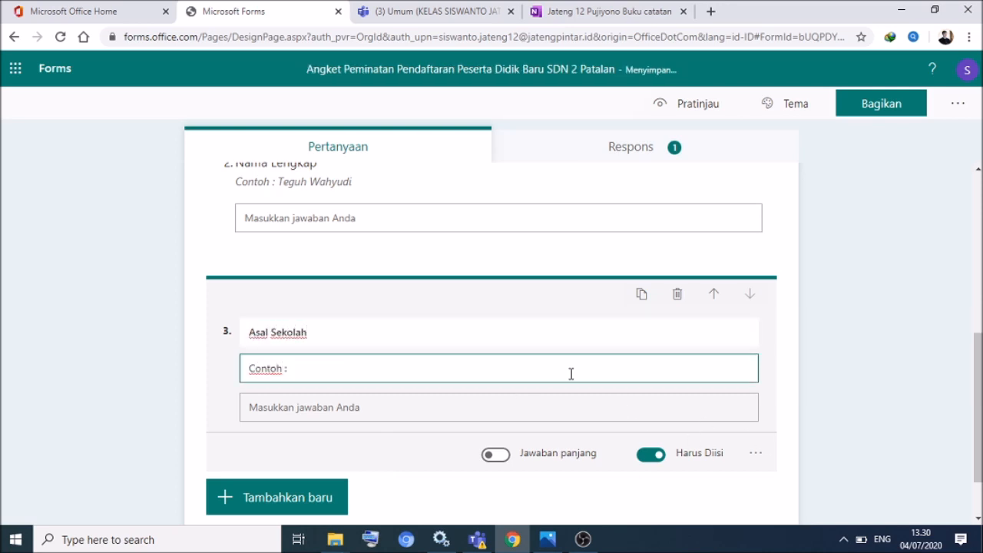
text( TK PERTIWI PATALAN)
click(795, 393)
- Toggle question 3's subtitle off and back on, keeping the hint, and finish the question
click(715, 479)
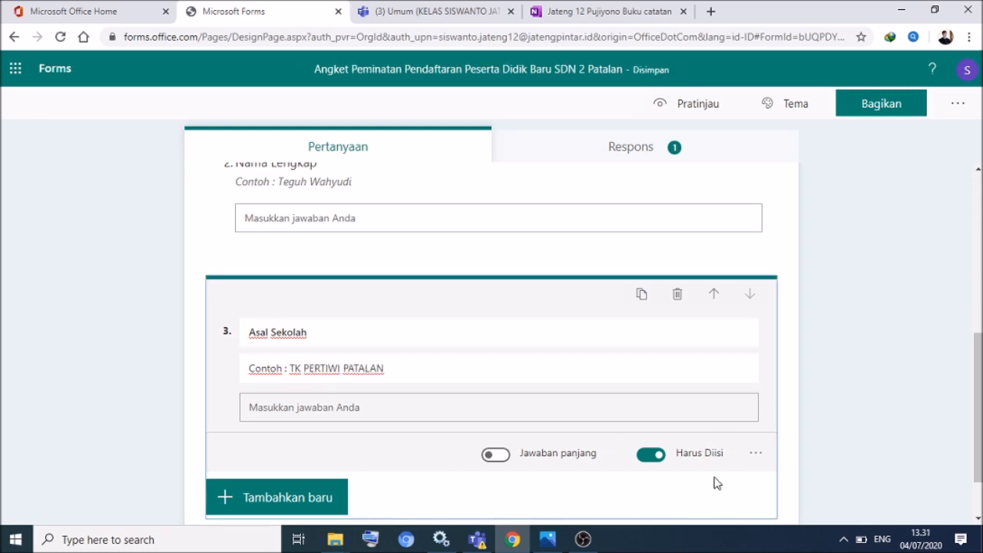
click(755, 453)
click(767, 454)
click(755, 421)
click(776, 438)
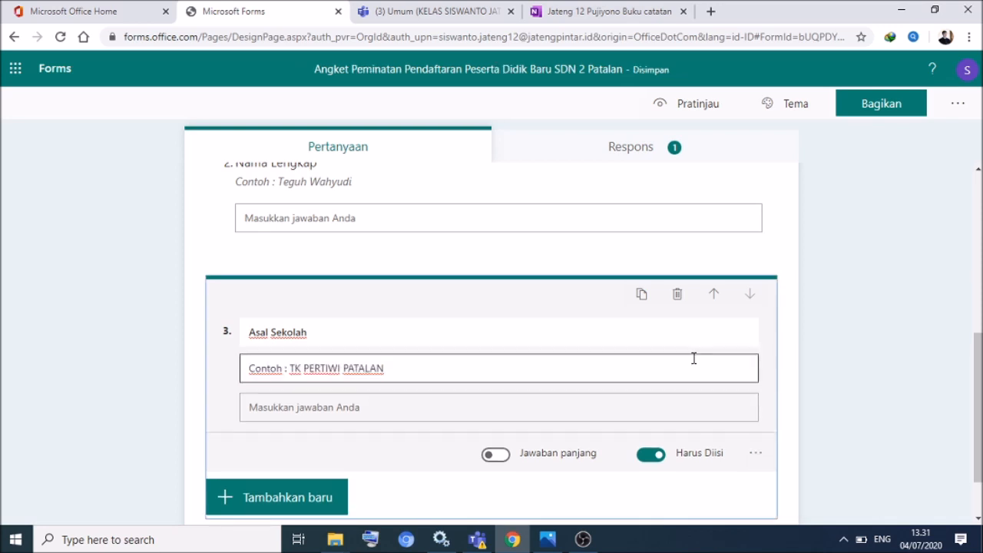
click(976, 419)
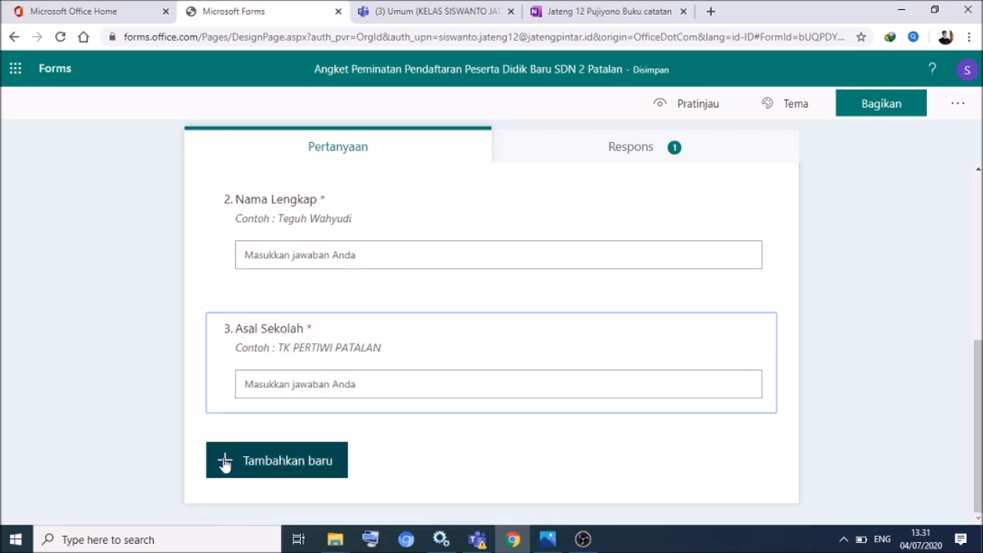
- Add question 4 'Tanggal Lahir' and remove its subtitle
click(224, 463)
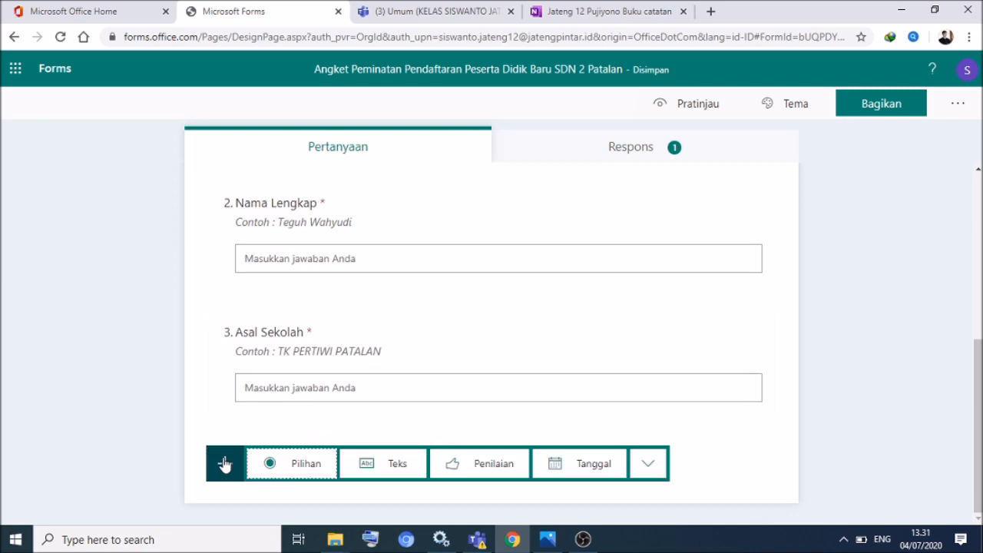
click(370, 464)
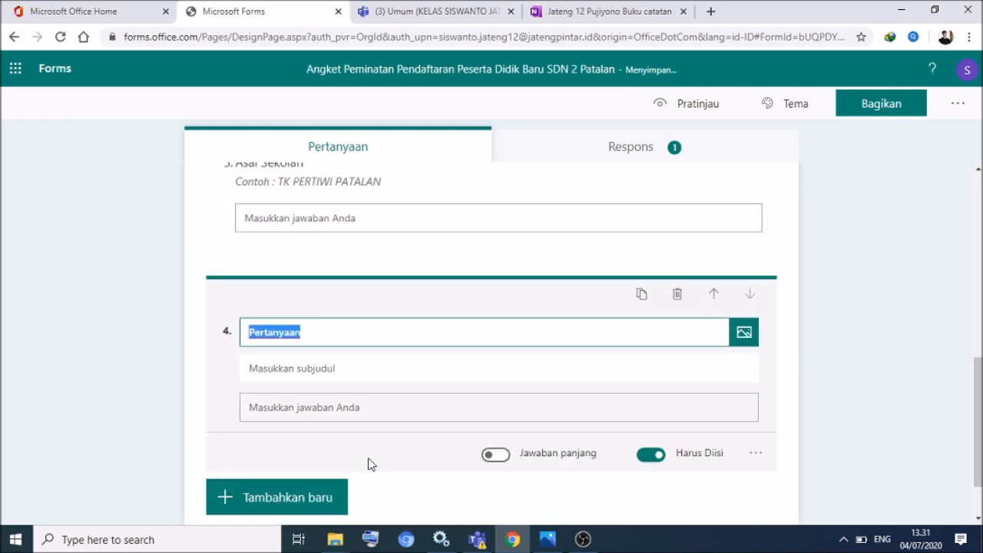
text(Tanggal Lahir)
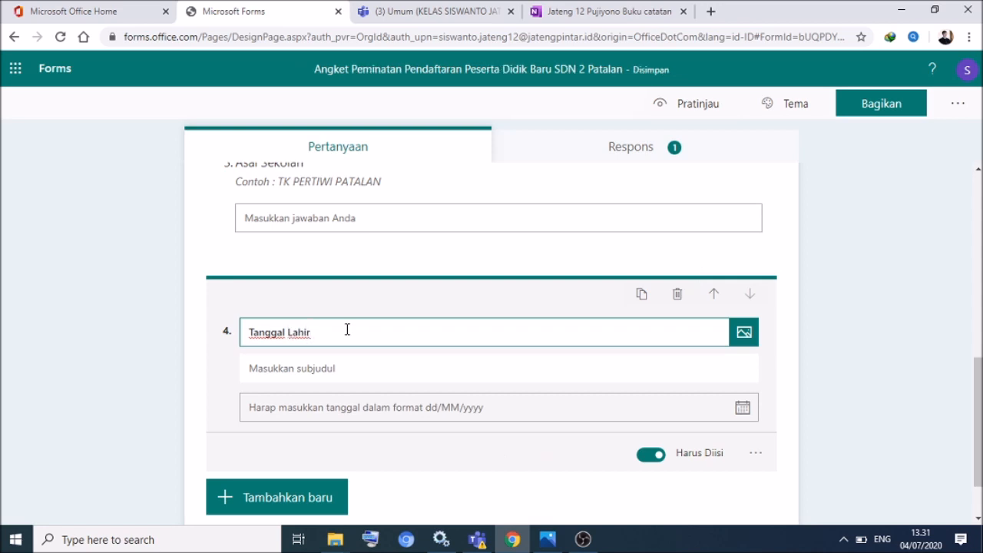
click(756, 452)
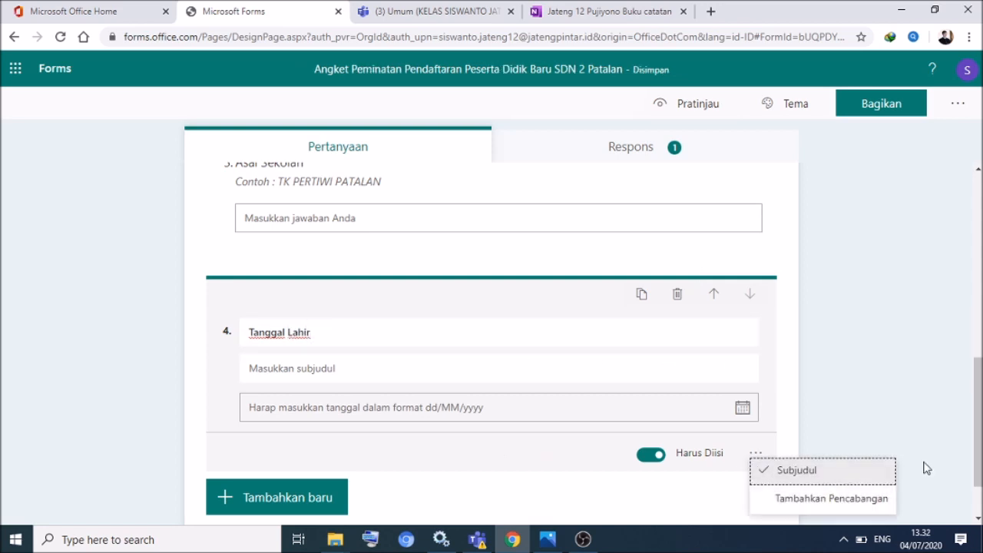
click(786, 474)
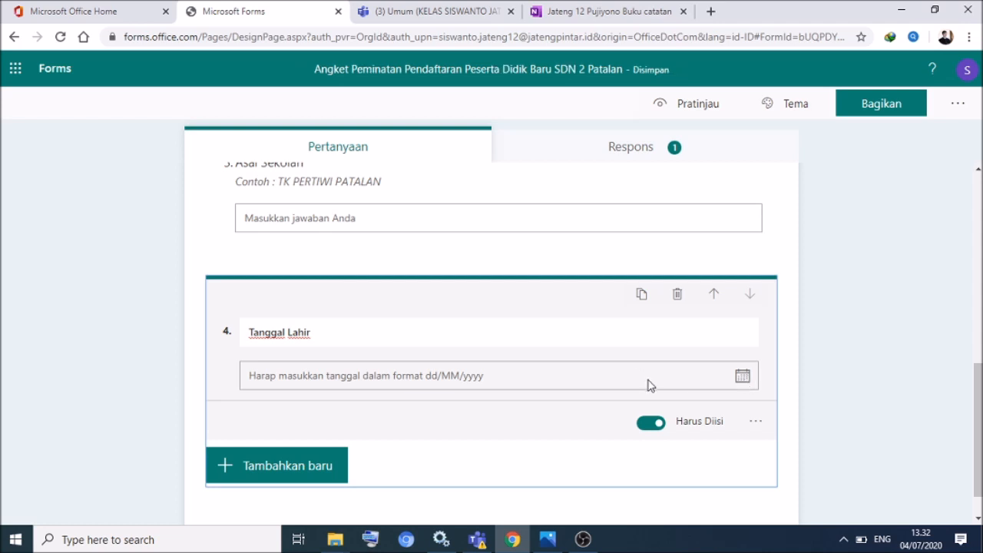
- Recheck question 4's settings, then select question 3 to insert a new question after it
click(756, 420)
click(565, 451)
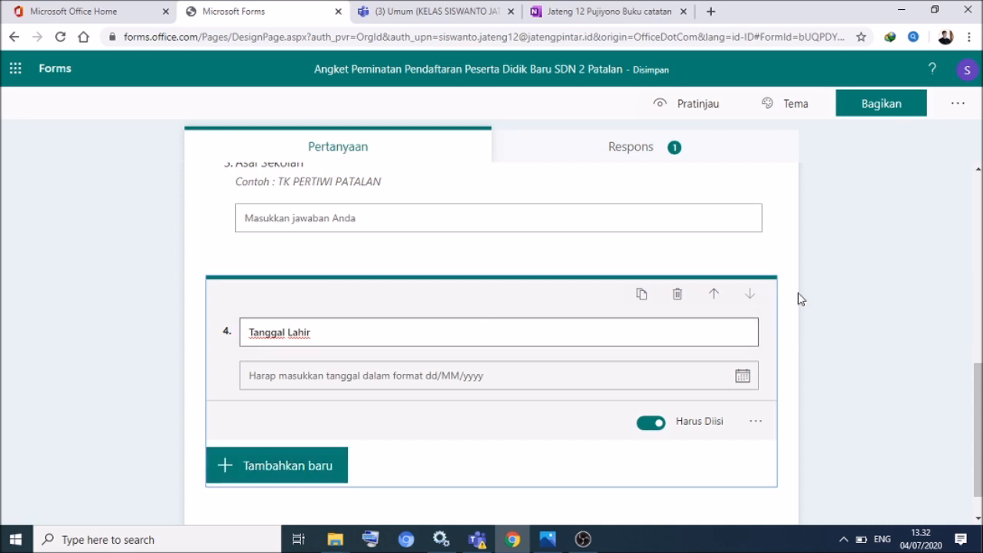
mouse_move(979, 385)
mouse_down()
mouse_move(980, 369)
mouse_move(980, 402)
mouse_move(979, 394)
mouse_up()
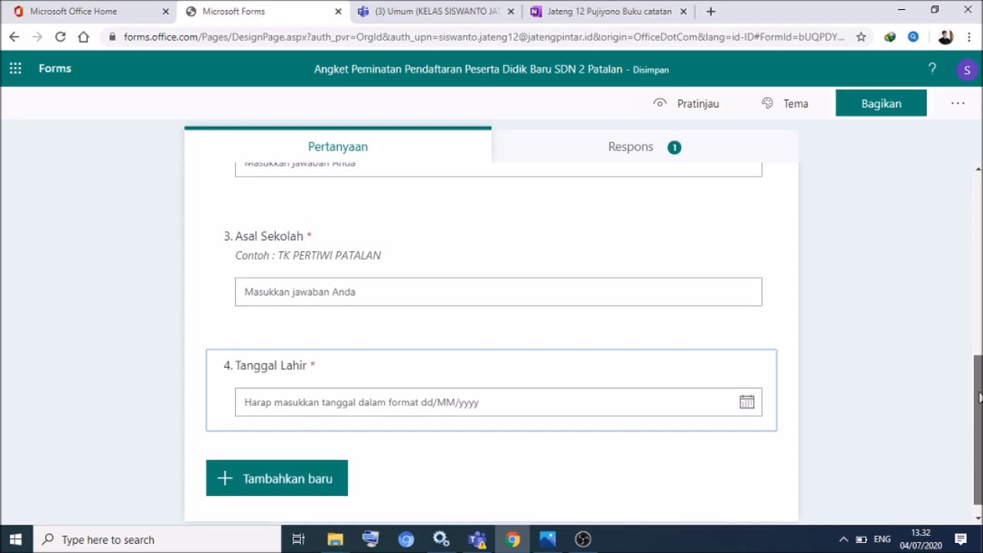
click(434, 255)
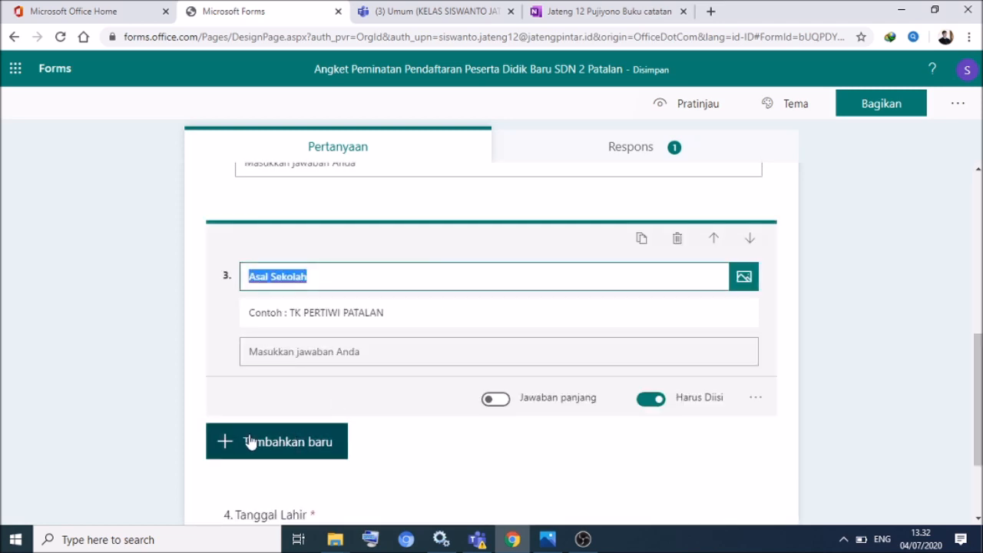
click(226, 443)
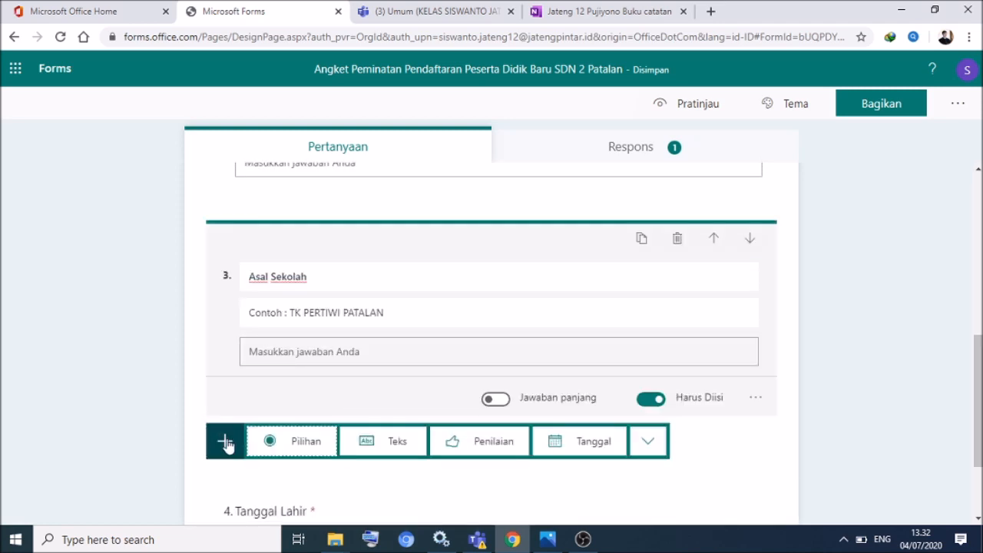
- Add a text question titled 'Tempat Lahir' right after Asal Sekolah
click(374, 444)
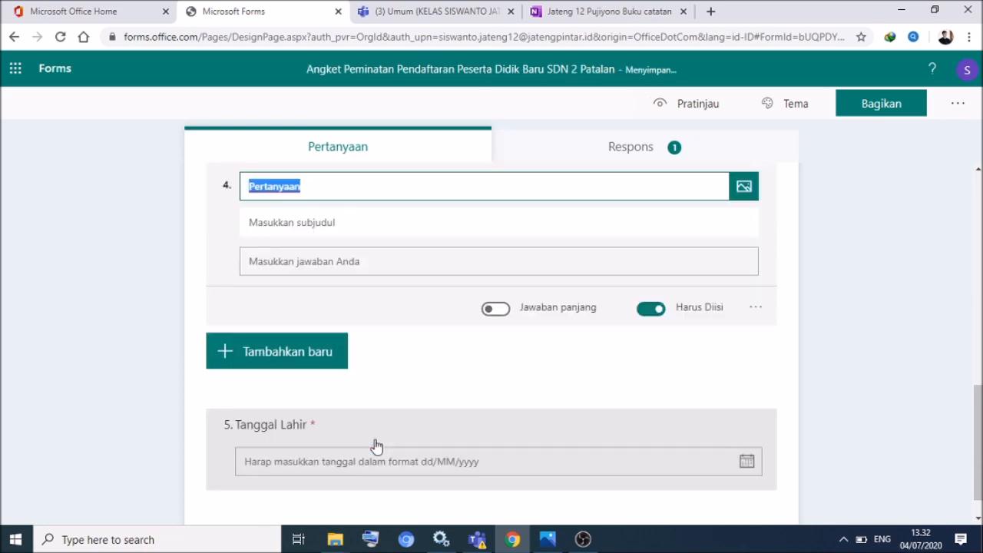
text(Tempat LA)
key(BackSpace)
text(ahir)
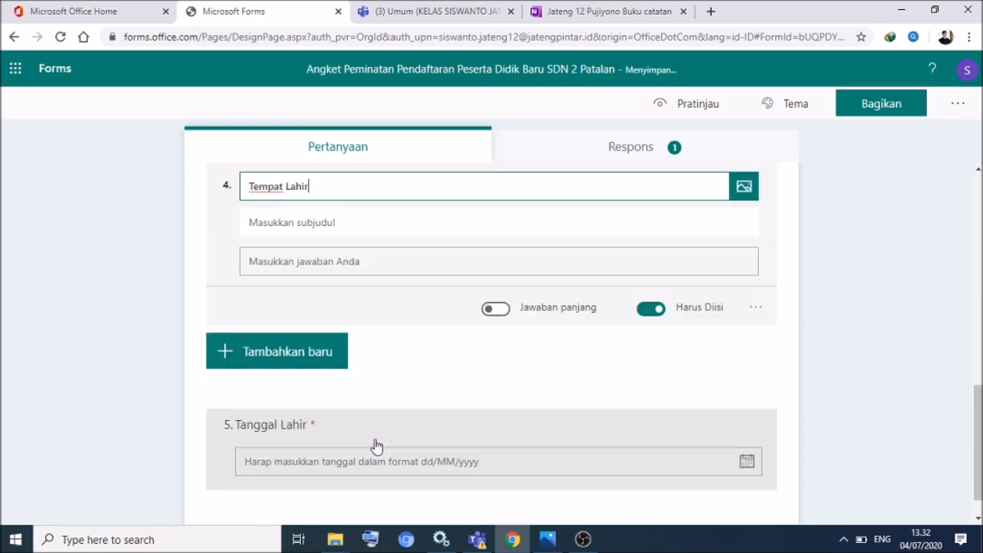
- Give Tempat Lahir the subtitle hint 'Contoh : Blora'
click(756, 307)
click(599, 225)
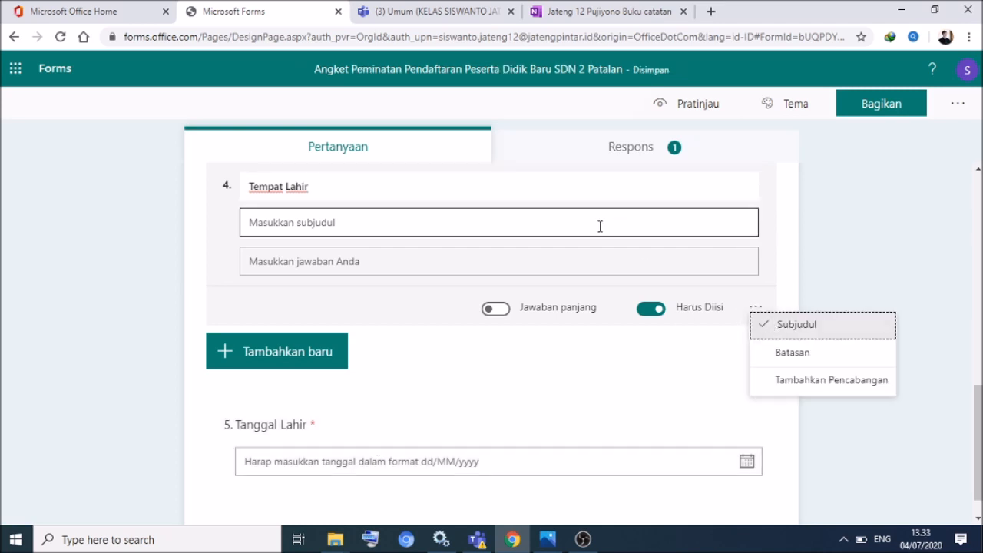
text(Contoh :)
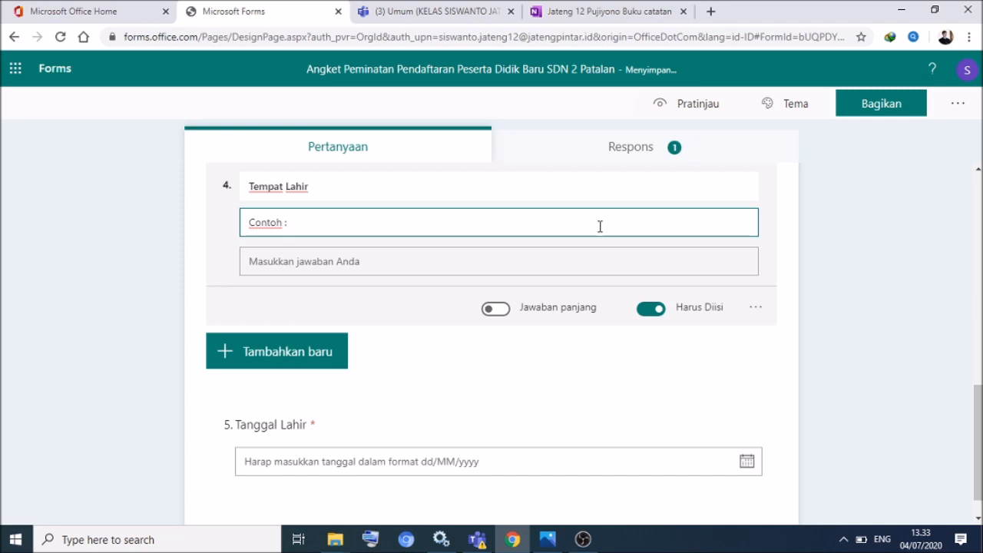
text( Rembang)
key(ctrl+BackSpace)
text(Blora)
click(756, 307)
click(727, 336)
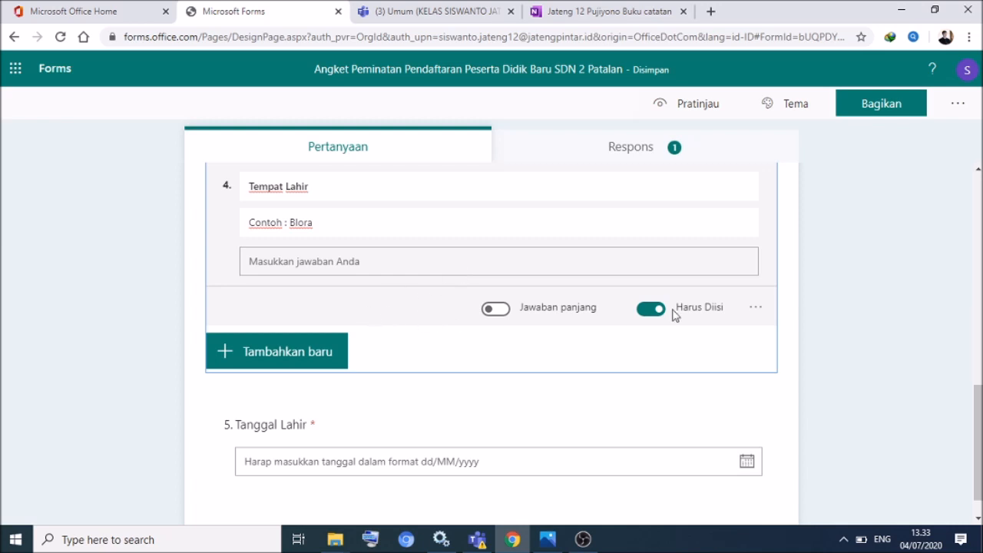
click(978, 416)
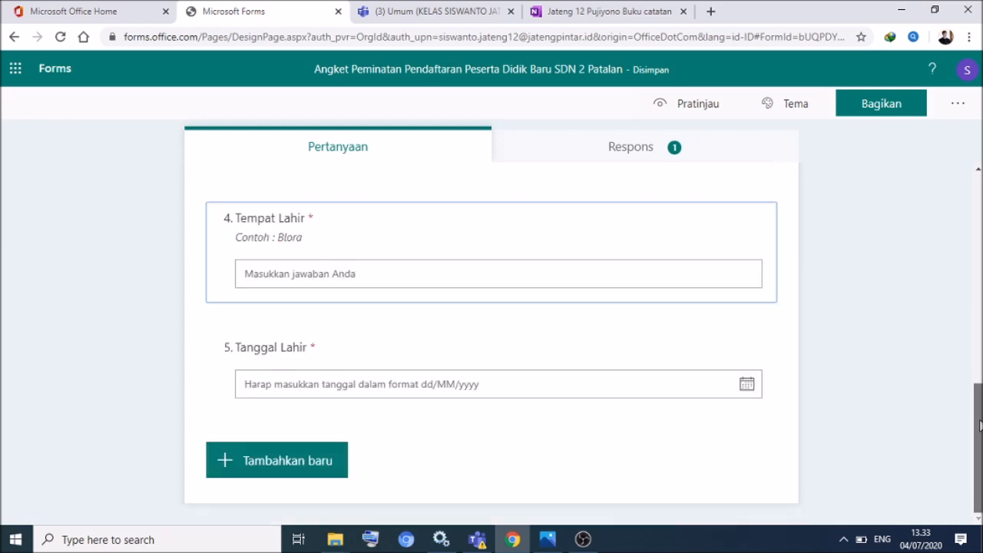
- Add rating question 6 'Seberapa besar harapan Anda untuk diterima di SDN 2 Patalan'
click(222, 460)
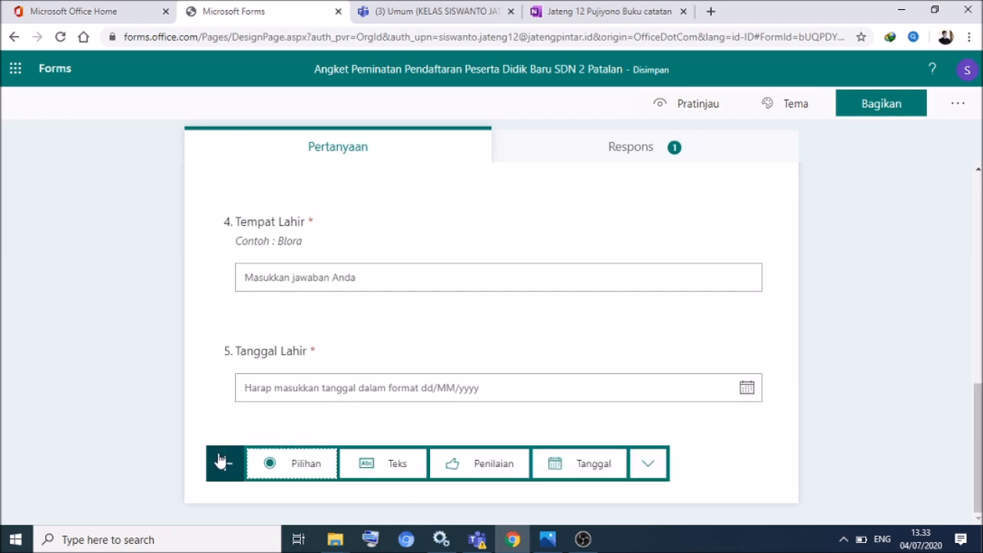
click(491, 463)
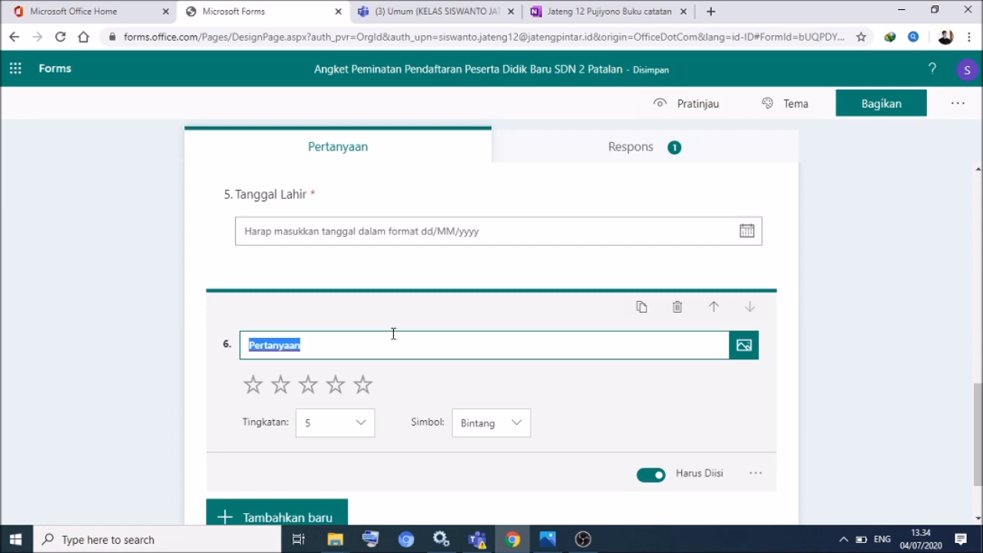
text(S)
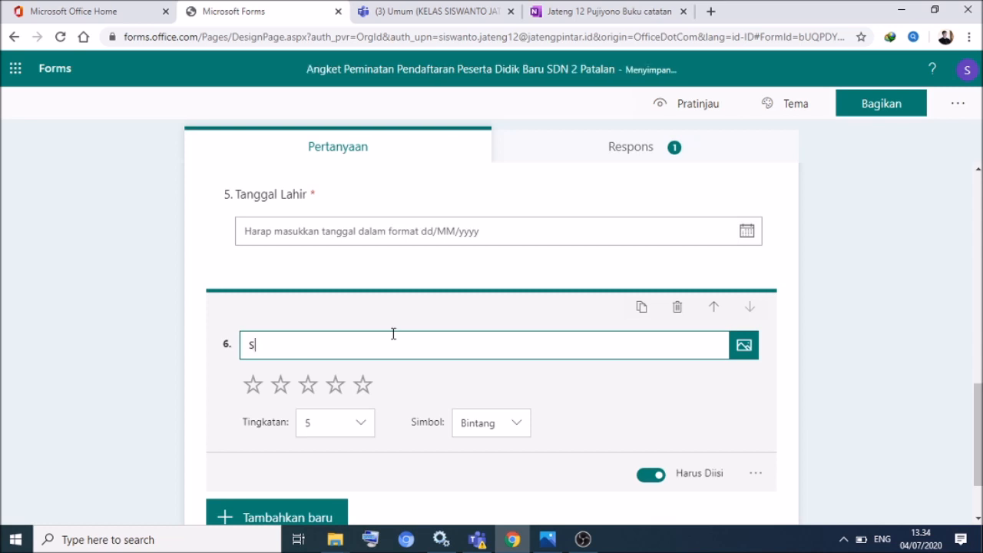
text(eberapa besar harapan Anda untuk diterima di S)
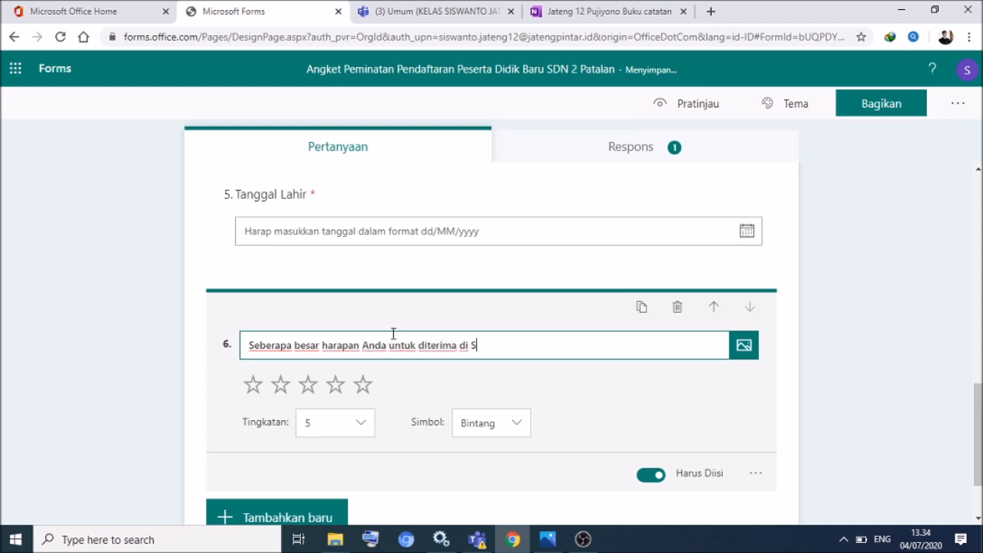
text(MK Seh)
key(BackSpace)
key(BackSpace)
key(BackSpace)
key(BackSpace)
key(BackSpace)
key(BackSpace)
key(BackSpace)
key(BackSpace)
text(DN 2 Patalan)
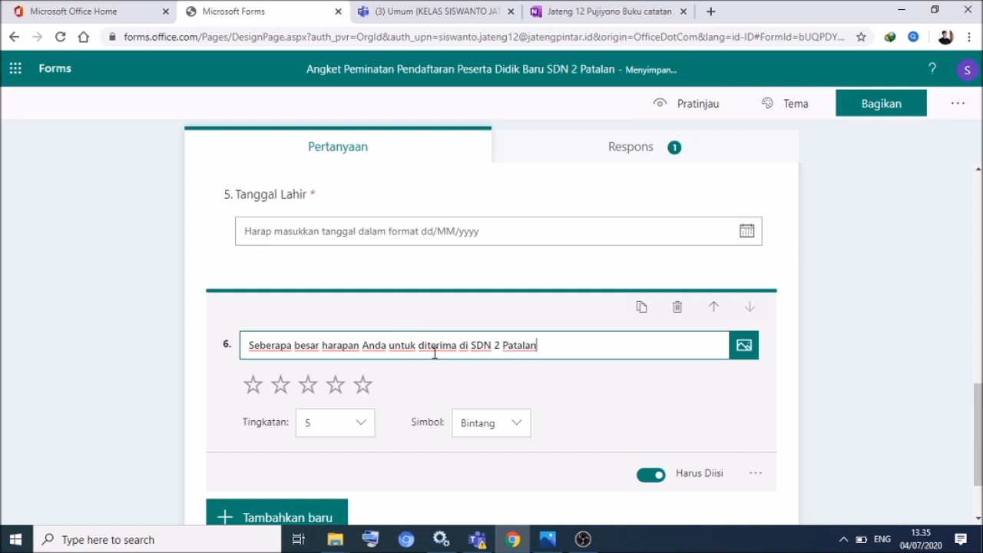
- Set question 6's rating to 4 levels
click(367, 427)
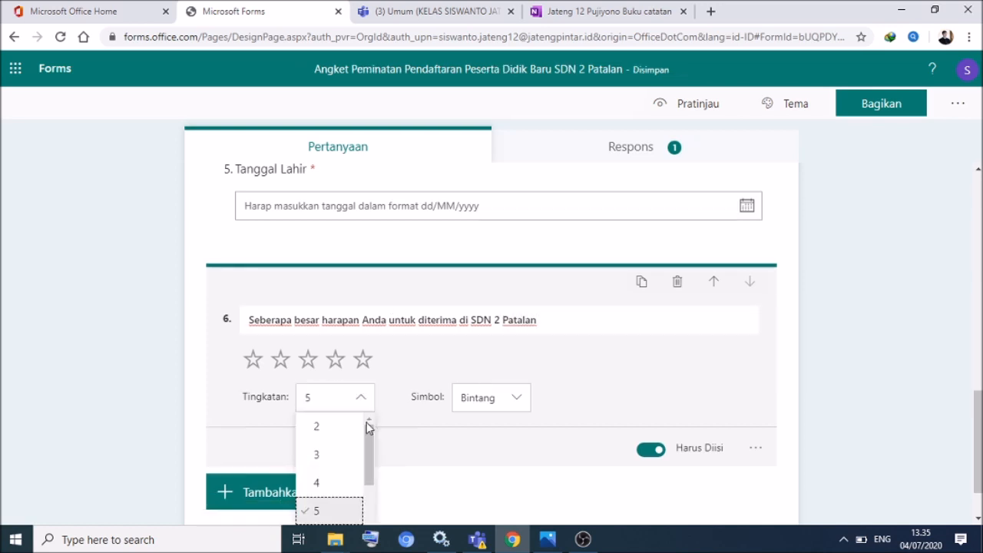
click(321, 488)
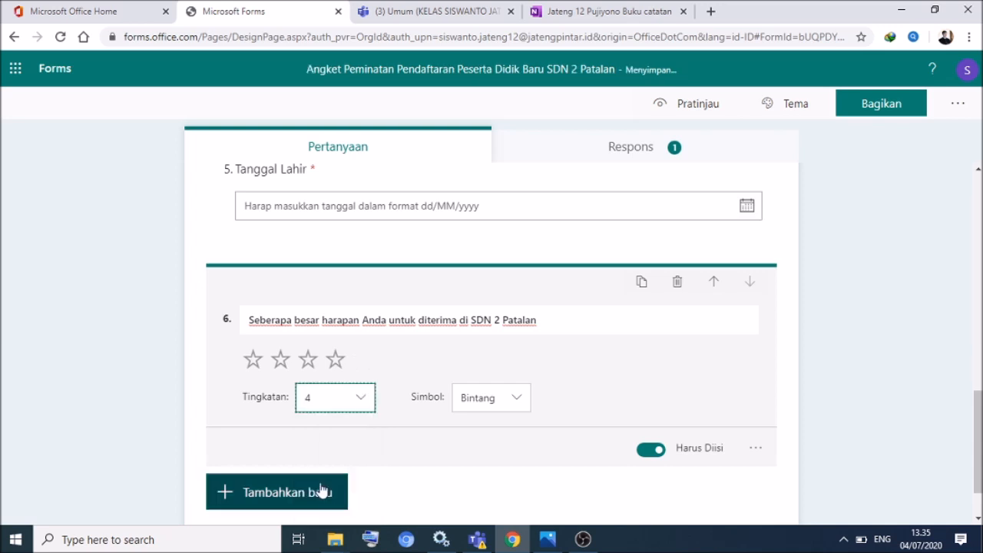
click(359, 397)
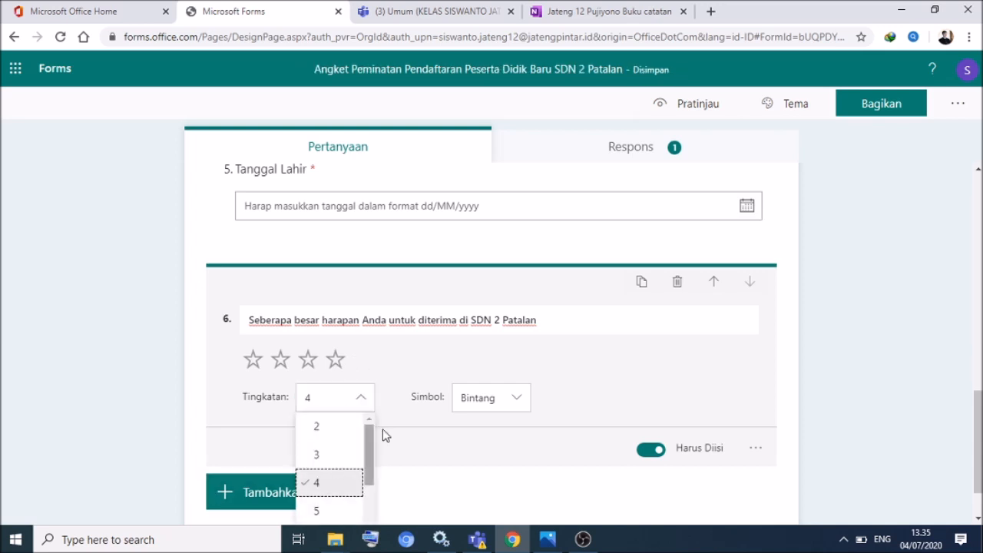
click(500, 360)
click(756, 448)
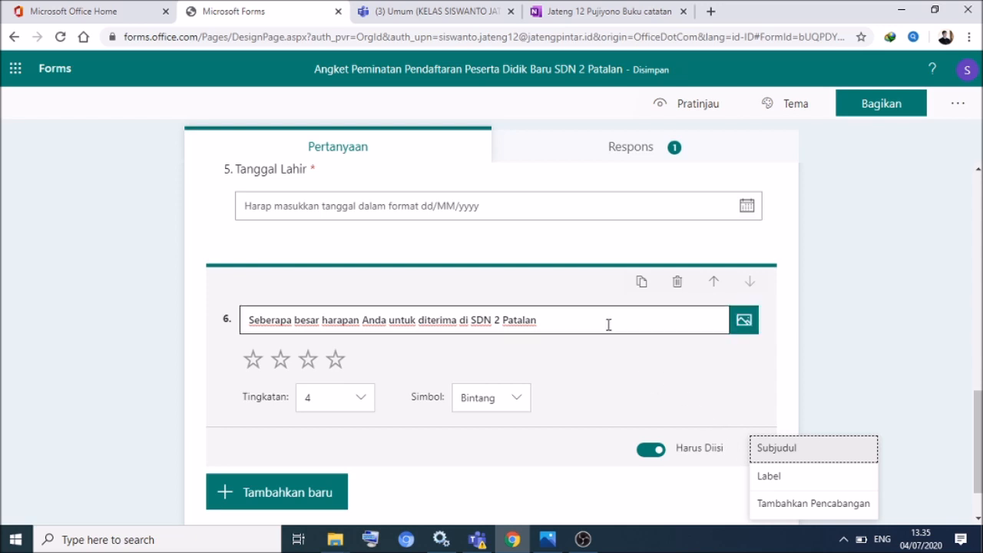
- Add a question 6 subtitle with four lines, from '1 bintang untuk tidak berharap' to '4 bintang sangat berminat'
click(769, 456)
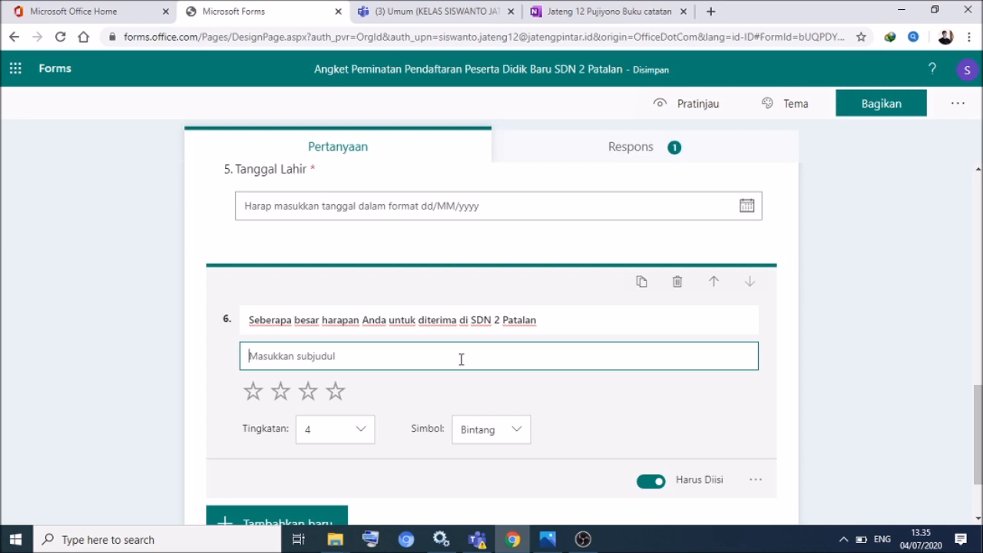
click(756, 480)
click(545, 358)
text(1)
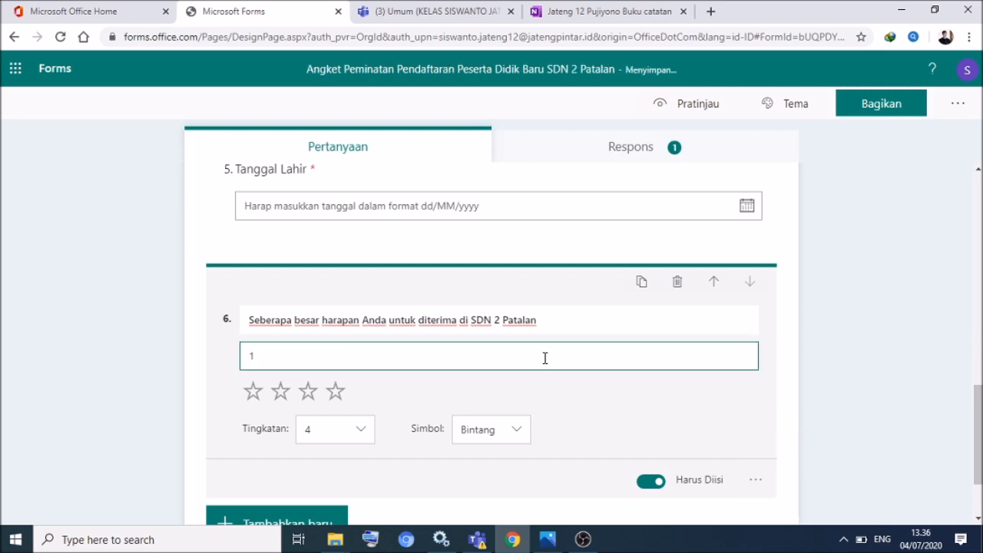
text( bintang untuk tidak berharap)
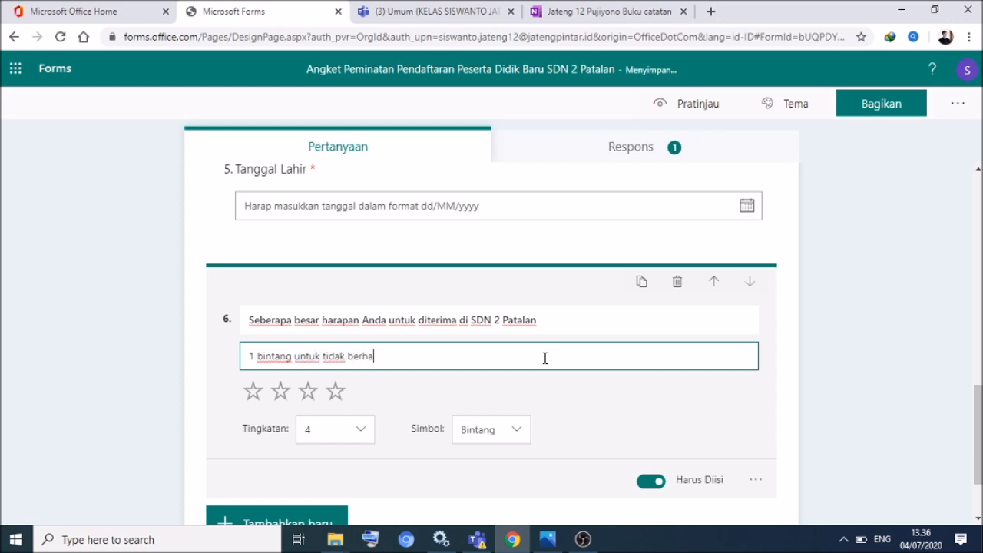
key(Return)
text(2 bintang untuk cukup berharap)
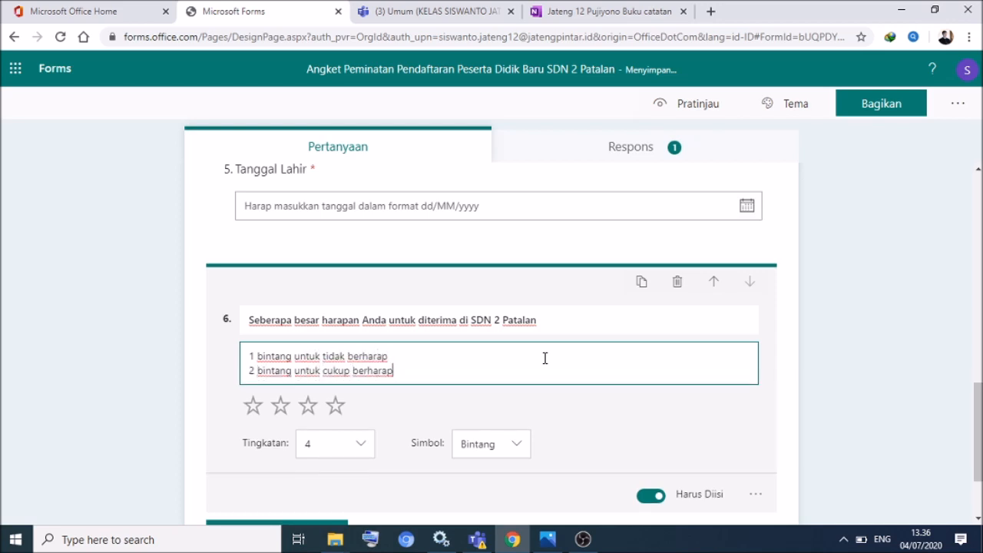
key(Return)
text(3 bintang untuk berharap)
key(Return)
text(4 bintang sangat berminat)
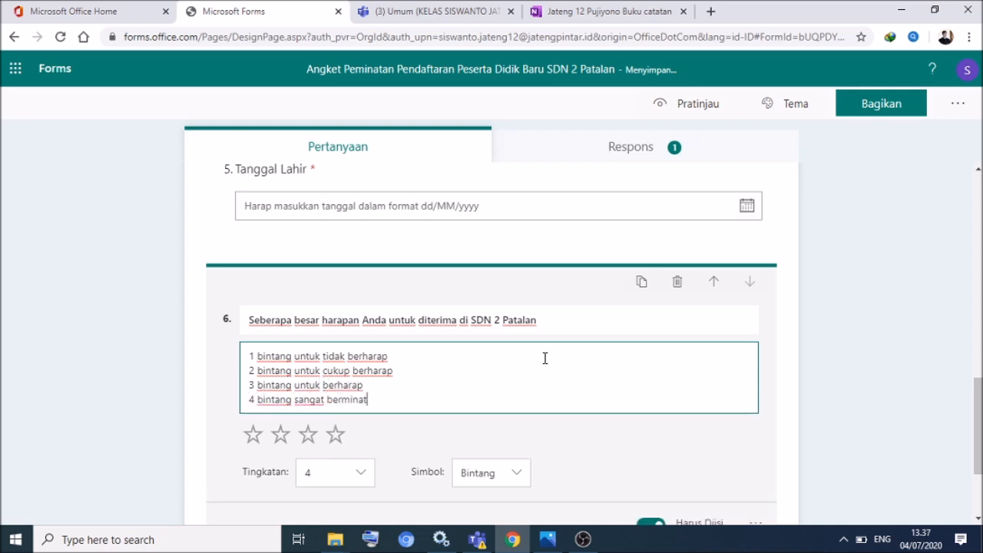
- Change 'berharap' to 'berminat' on the subtitle's third and second lines
click(363, 386)
key(BackSpace)
key(BackSpace)
key(BackSpace)
key(BackSpace)
key(BackSpace)
text(minat)
click(396, 374)
key(BackSpace)
key(BackSpace)
key(BackSpace)
key(BackSpace)
key(BackSpace)
text(minat)
- Replace 'harapan' with 'minat' in the question 6 title
click(358, 321)
click(360, 321)
key(BackSpace)
key(BackSpace)
key(BackSpace)
key(BackSpace)
key(BackSpace)
key(BackSpace)
key(BackSpace)
text(Mina)
key(BackSpace)
key(BackSpace)
key(BackSpace)
key(BackSpace)
text(minat)
- Change the first subtitle line's 'berharap' to 'berminat'
click(406, 358)
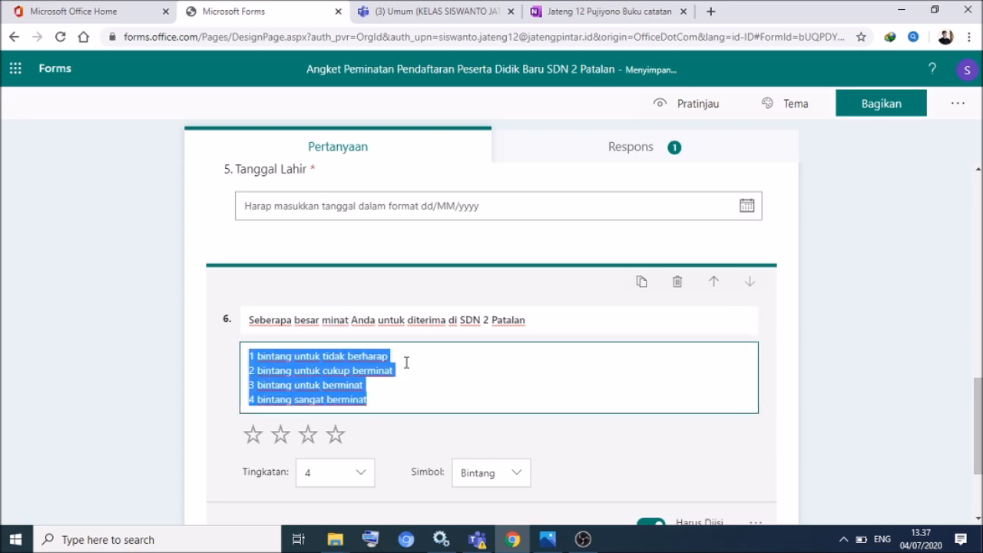
key(BackSpace)
key(BackSpace)
key(BackSpace)
key(BackSpace)
key(BackSpace)
key(BackSpace)
key(BackSpace)
key(BackSpace)
text(berminat)
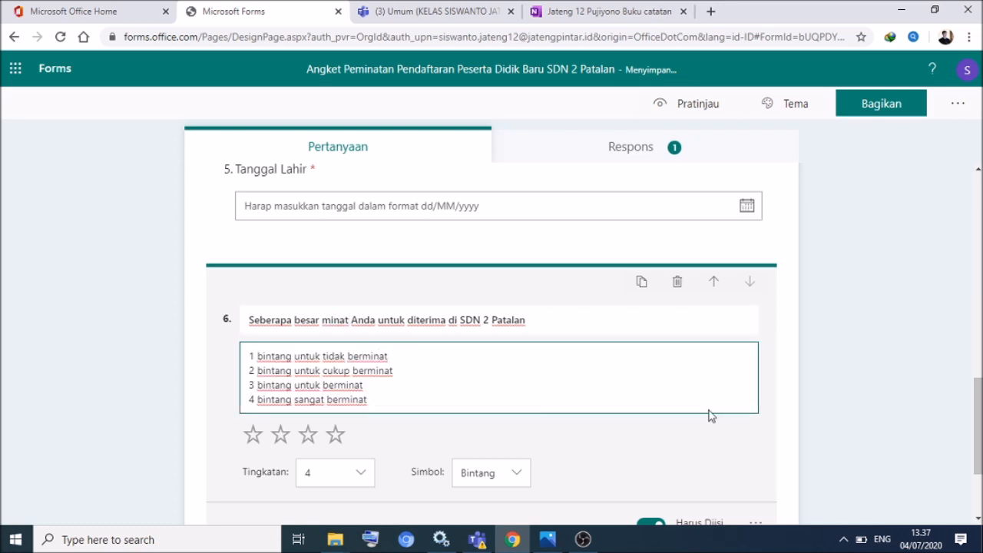
drag(981, 417, 981, 442)
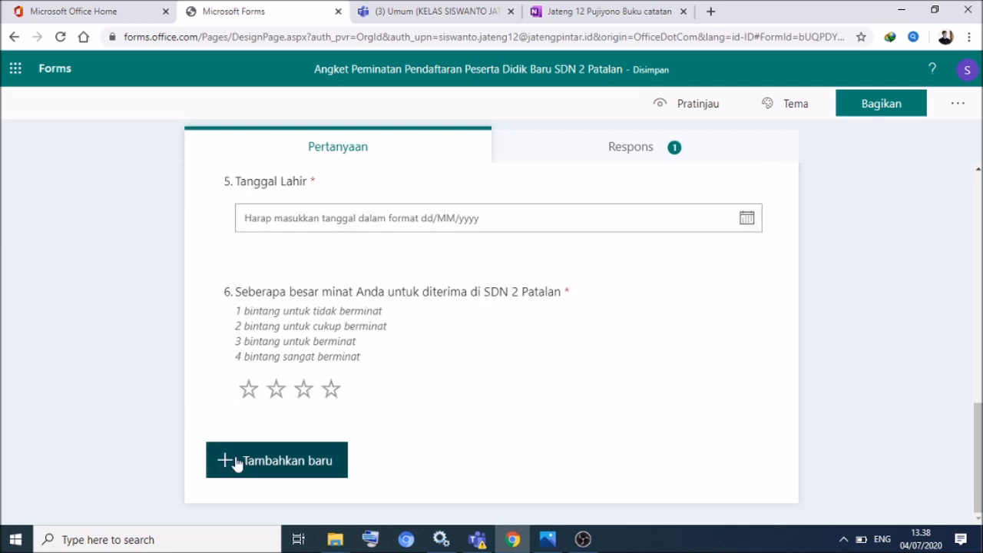
- Add ranking question 7 'Pilihan ekstra kurikuler yang diminati' with subtitle 'Urutan prioritas'
click(226, 461)
click(647, 463)
click(669, 393)
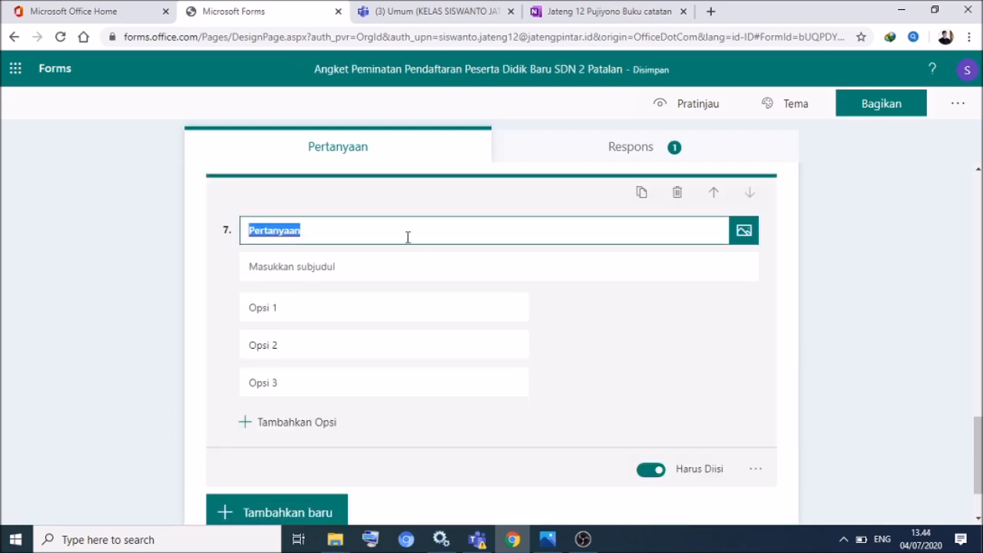
text(Pilihan Ekstra)
key(BackSpace)
key(BackSpace)
key(BackSpace)
key(BackSpace)
key(BackSpace)
key(BackSpace)
text(ekstra kurikuler yang diminati)
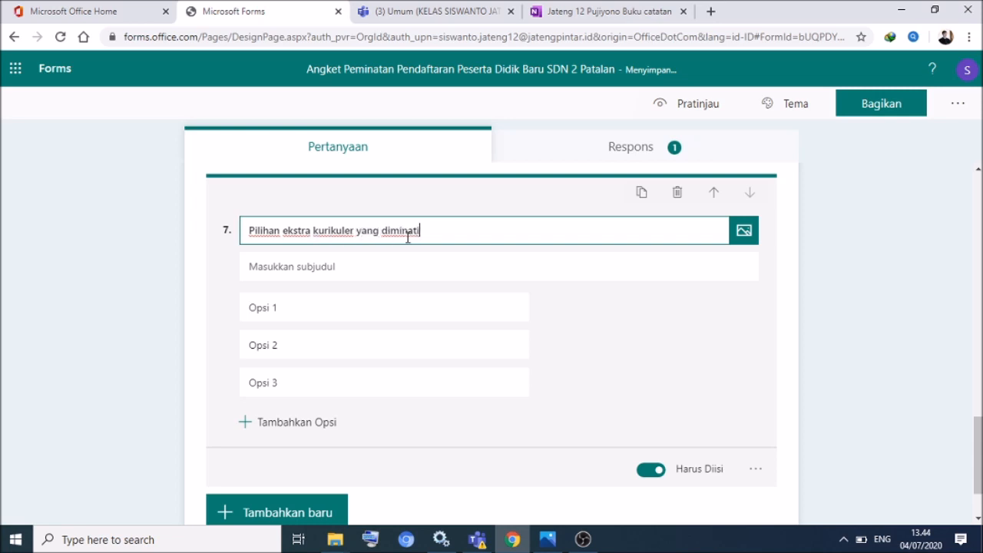
click(347, 269)
text(Urutan priorita)
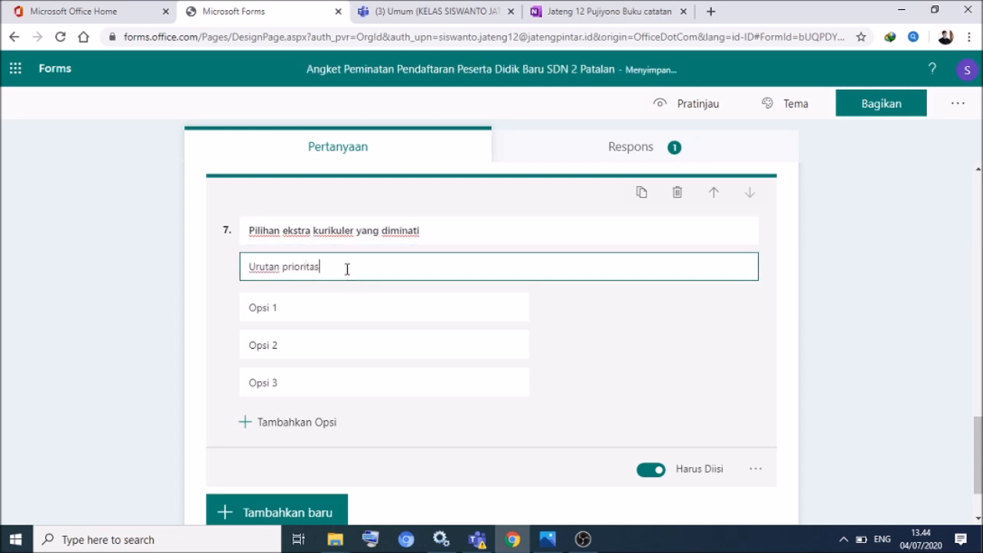
text(s)
- Fill the first three ranking options: Pramuka, Drum Band, Bahasa Inggris
click(331, 304)
text(P)
key(BackSpace)
text(Pramuka)
click(322, 342)
text(Drum band)
key(BackSpace)
key(BackSpace)
key(BackSpace)
key(BackSpace)
text(Ban)
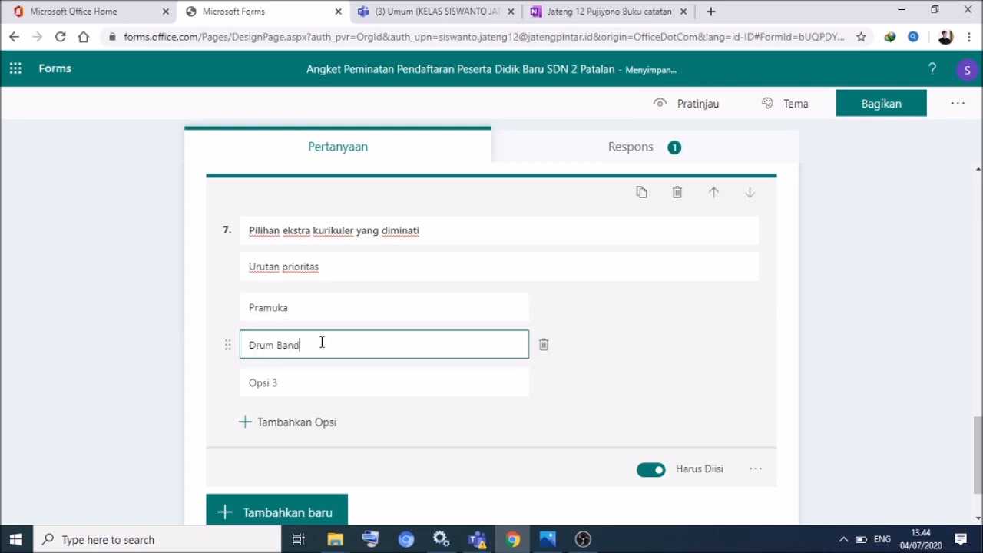
text(d)
click(323, 379)
text(Bahasa Inggris)
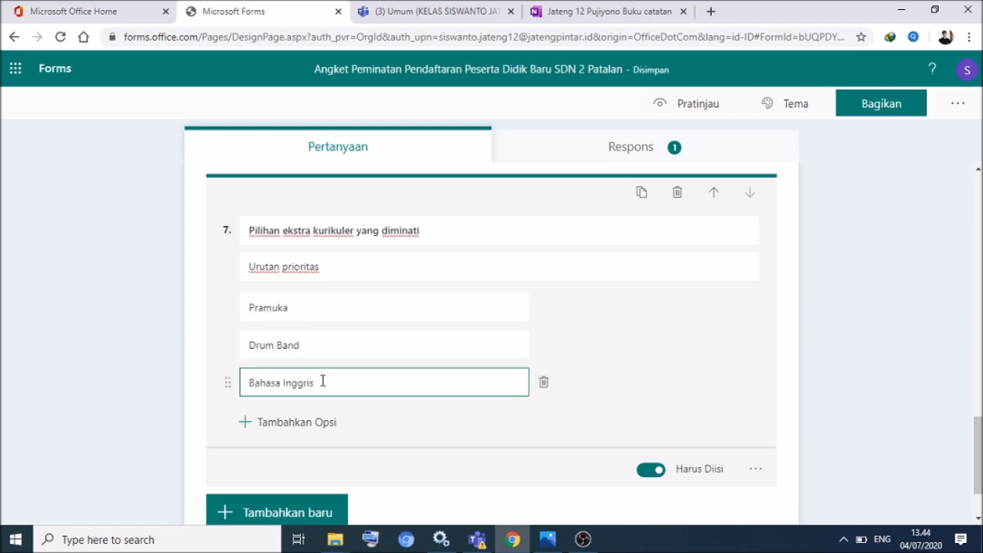
- Add a fourth option, Barongan, and finish editing question 7
click(251, 421)
text(Barongan)
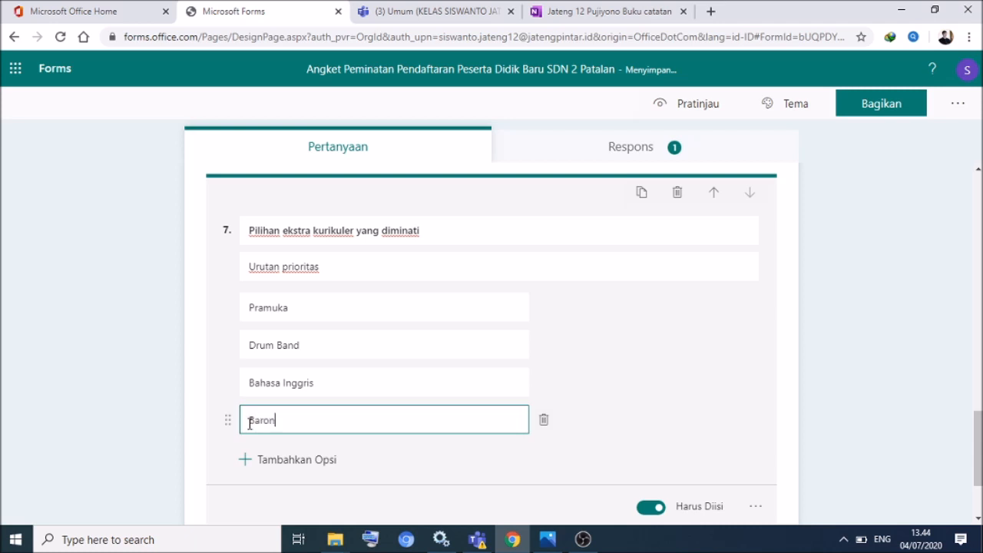
click(701, 402)
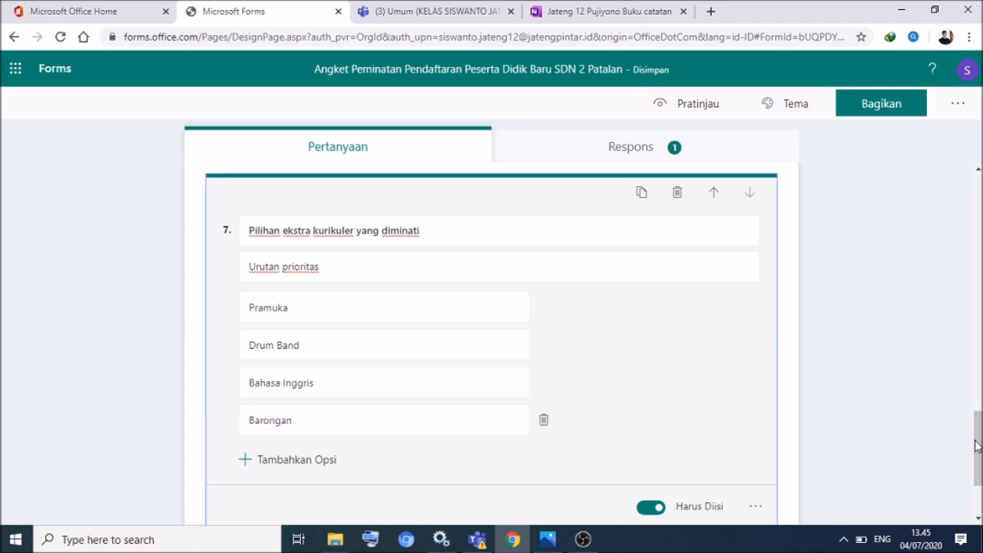
click(901, 417)
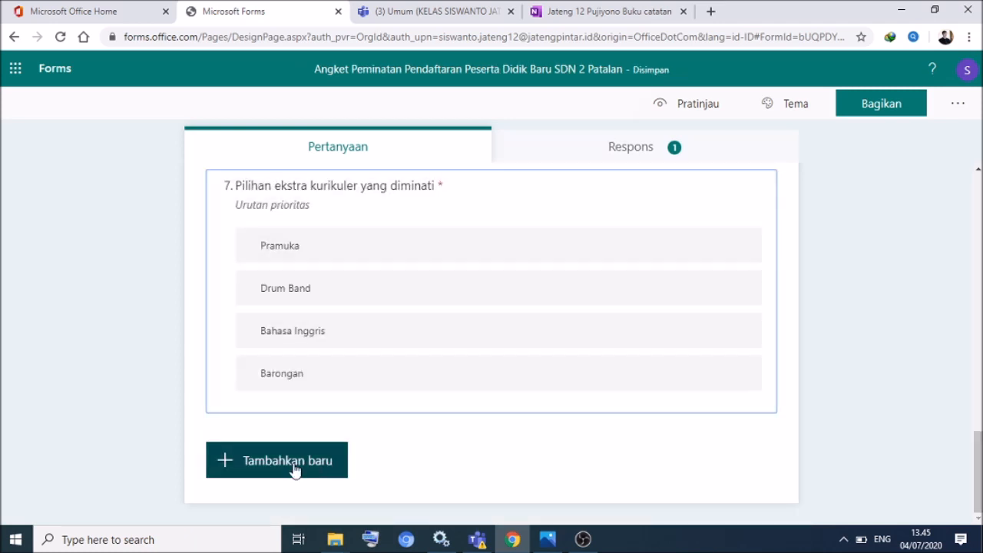
click(226, 460)
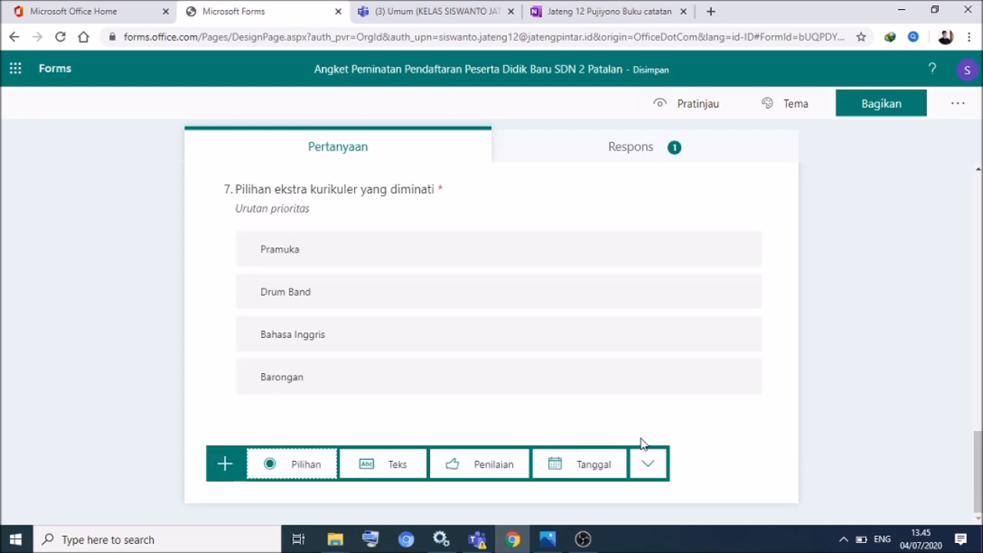
- Add Likert question 8 'Prestasi/ peringkat kelas yang pernah diraih' with subtitle line '1 = peringkat 1'
click(647, 463)
click(685, 418)
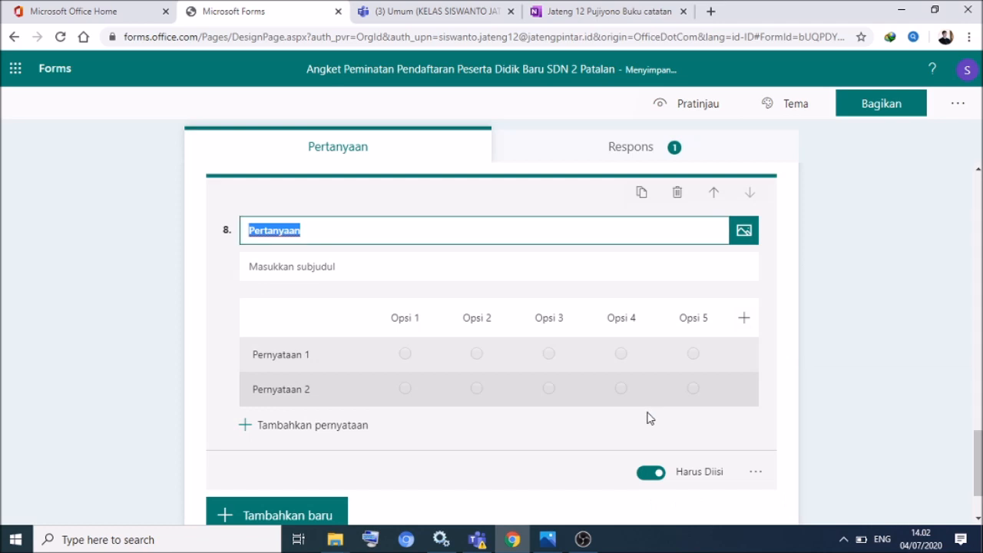
text(Presta)
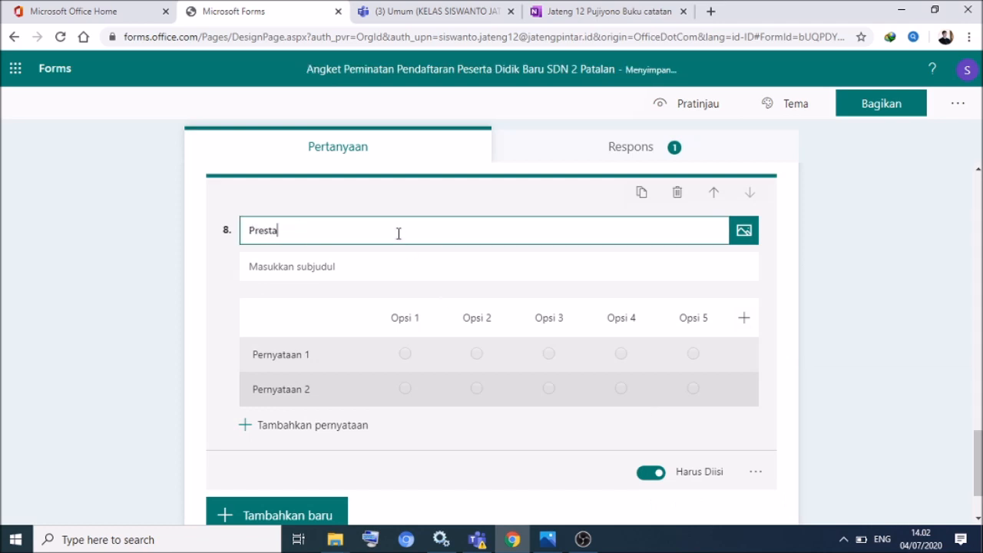
text(si/ peringkat kelas yang pernah diraih)
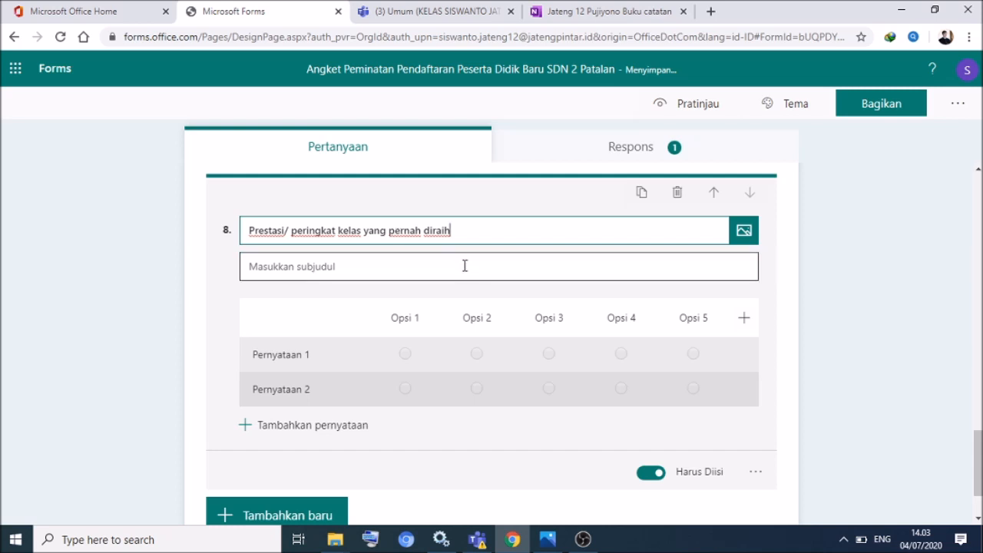
click(465, 265)
text(1 =peringkat)
key(BackSpace)
key(BackSpace)
key(BackSpace)
key(BackSpace)
key(BackSpace)
key(BackSpace)
key(BackSpace)
key(BackSpace)
key(BackSpace)
key(BackSpace)
text(peringkat 1)
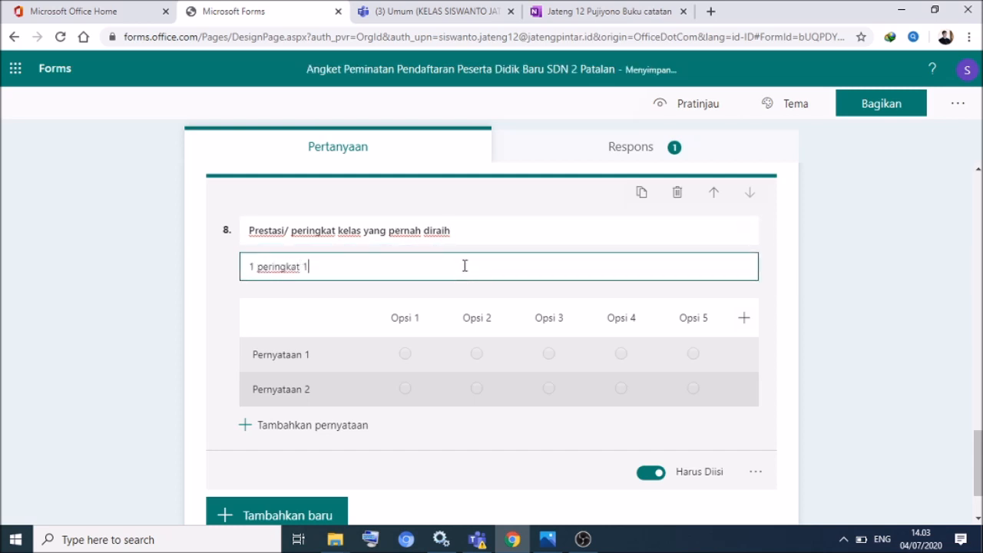
click(259, 266)
text(=)
- Add subtitle lines '3 besar = peringkat 2 atau 3', '5 besar = peringkat 4 atau 5', and a '10 besar' line
click(327, 266)
key(Return)
text(3 besAR)
key(BackSpace)
key(BackSpace)
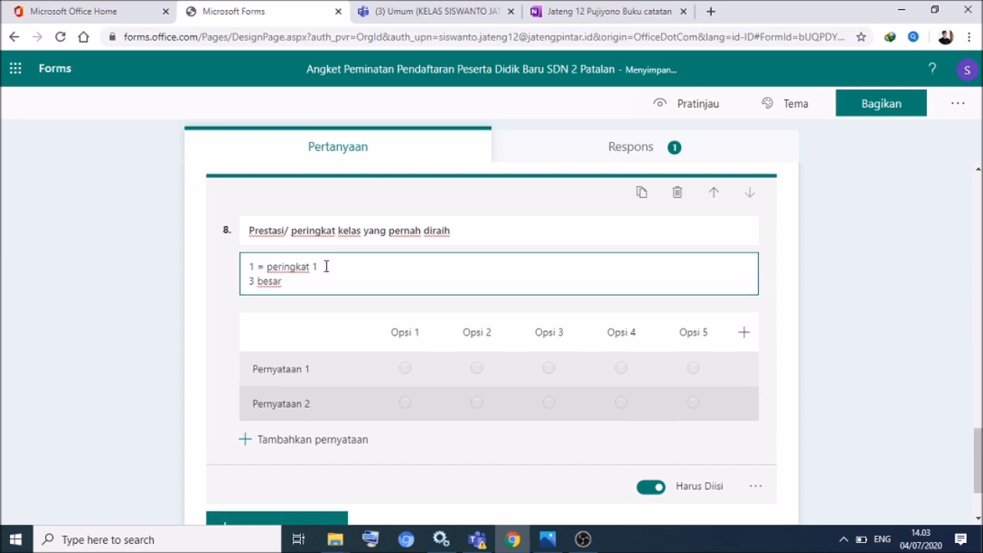
text(ar = peringkat 2 atau 3)
key(Return)
text(5 besar = peringkat 4 )
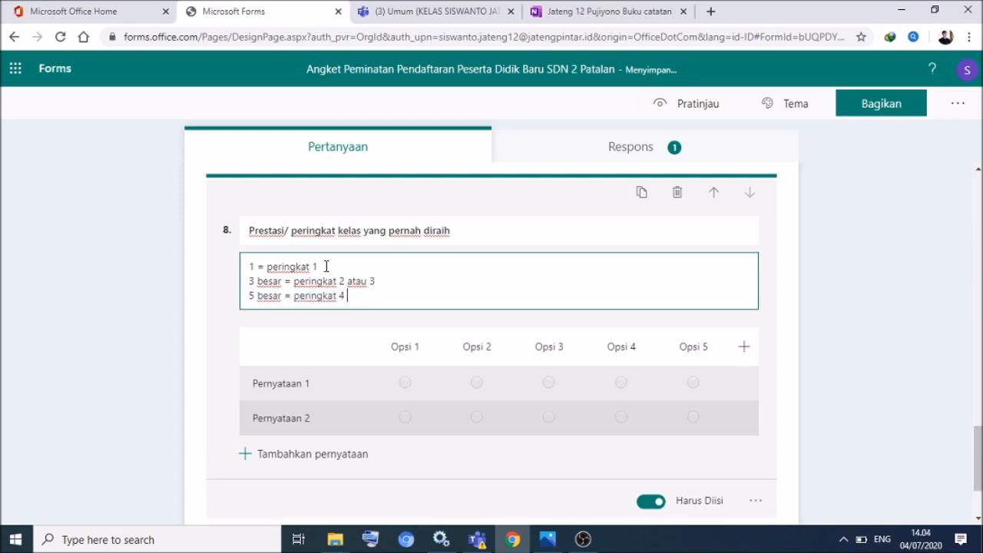
text(atau 5)
key(Return)
text(10 besar = peringka)
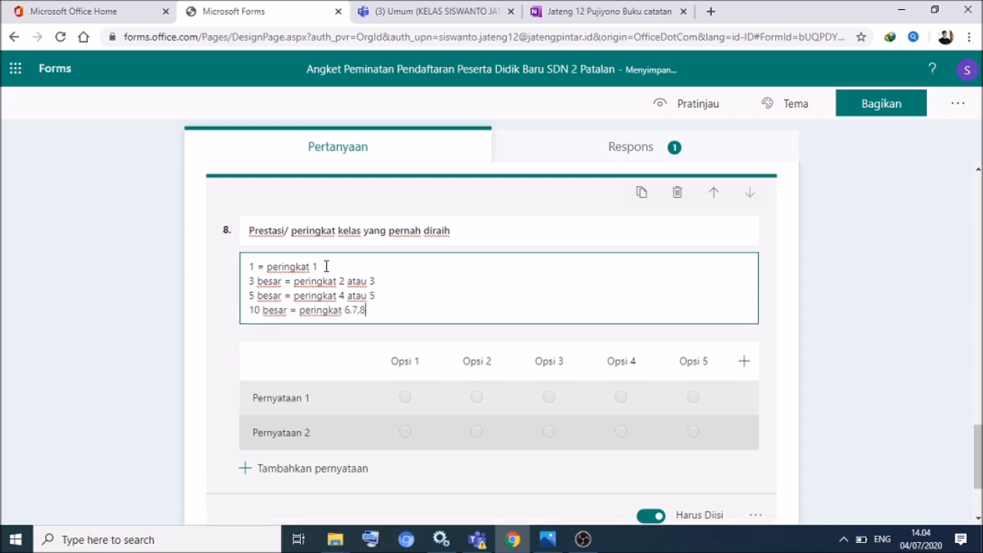
text(t 6,7,8)
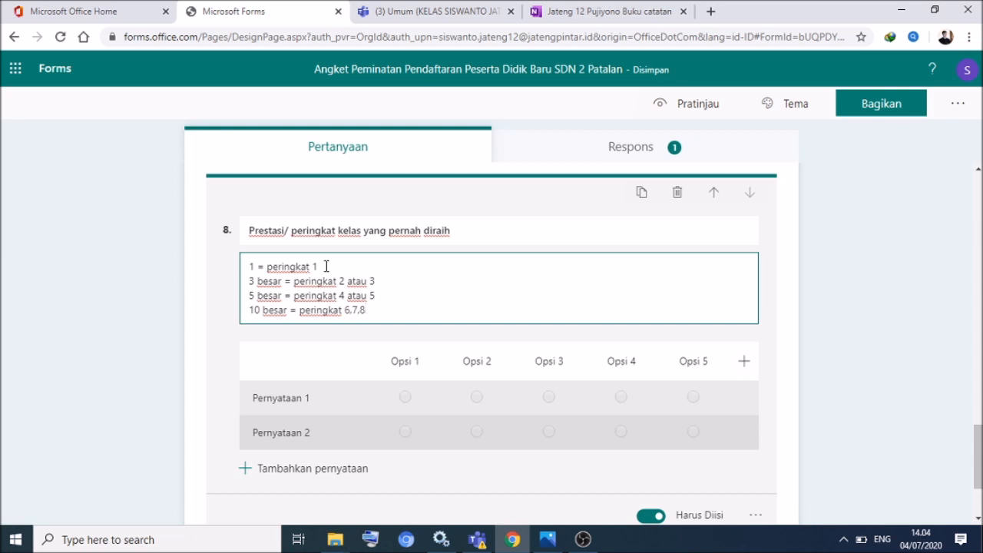
text(,9, atau)
key(BackSpace)
key(BackSpace)
key(BackSpace)
key(BackSpace)
key(BackSpace)
key(BackSpace)
key(BackSpace)
key(BackSpace)
key(BackSpace)
key(BackSpace)
key(BackSpace)
key(BackSpace)
key(BackSpace)
text(sampai 10)
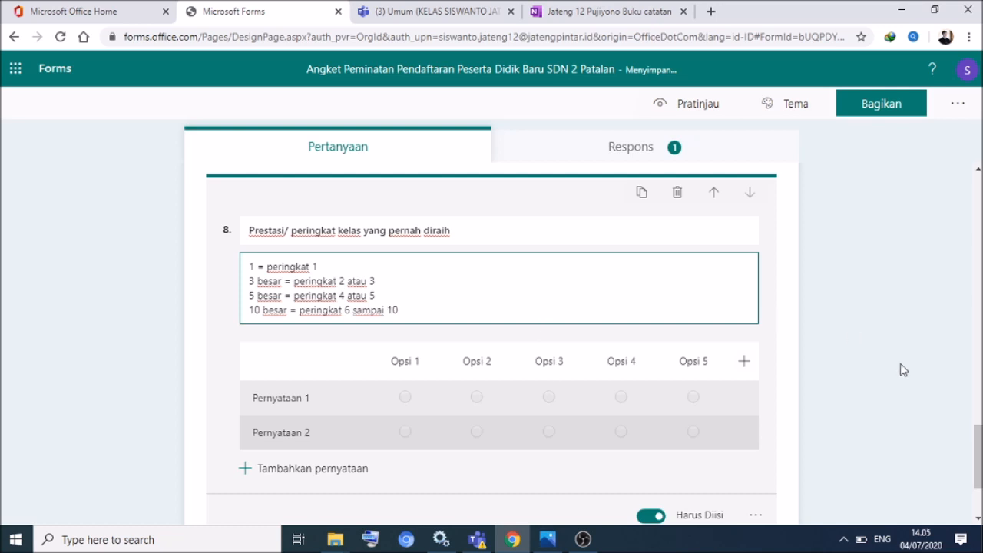
drag(979, 446, 979, 456)
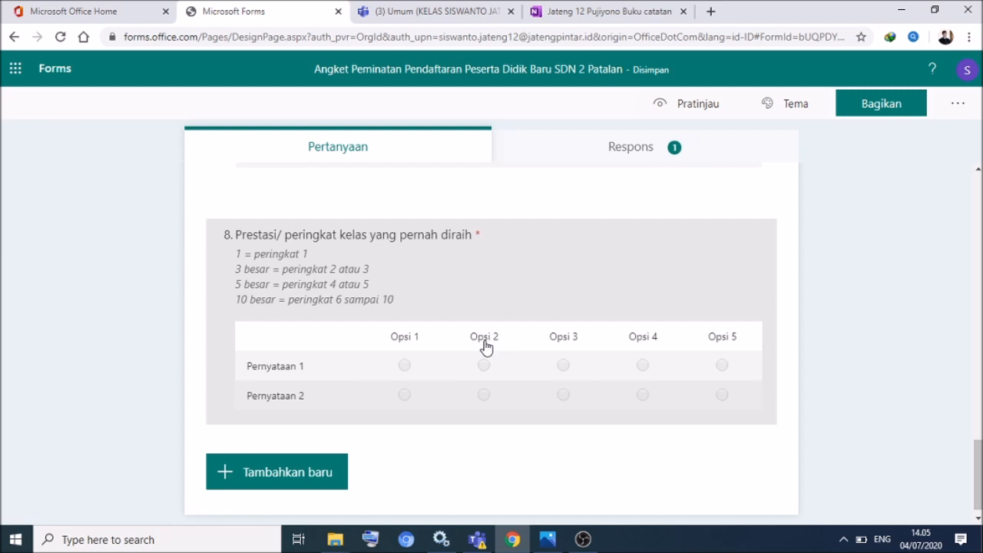
- Label the grid columns 1, 3 besar, 5 besar, 10 besar and Lainya
click(403, 338)
click(420, 352)
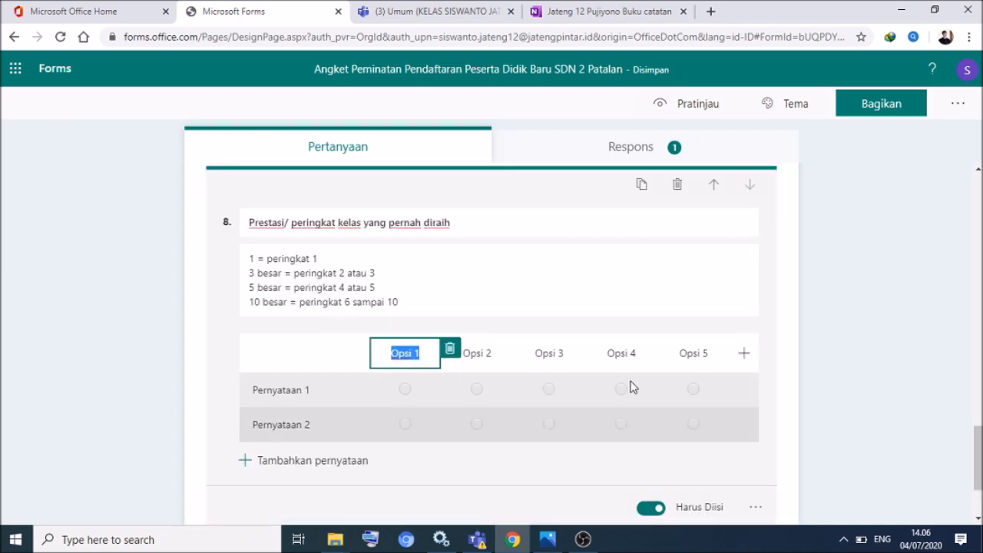
text(1)
click(484, 357)
text(3 besar)
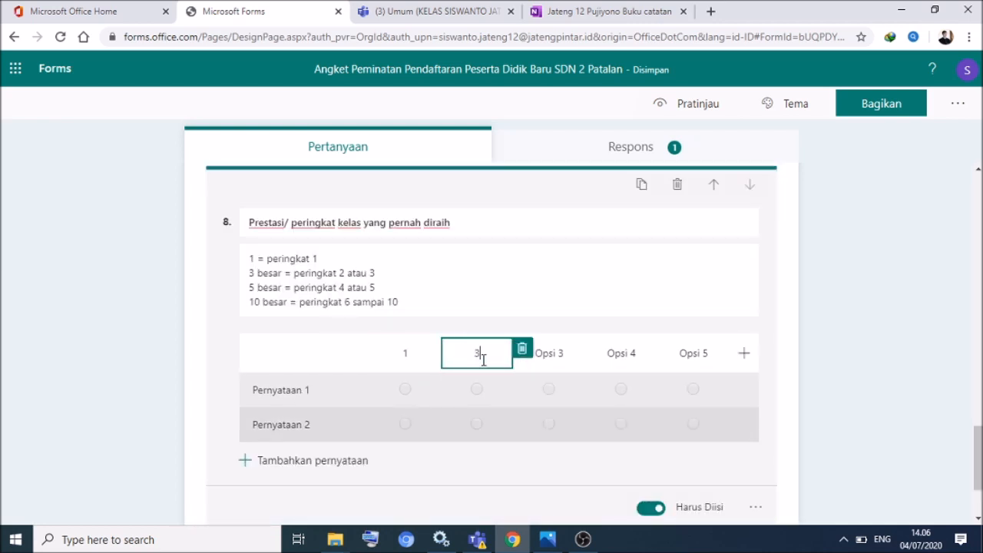
click(558, 354)
text(5 besar)
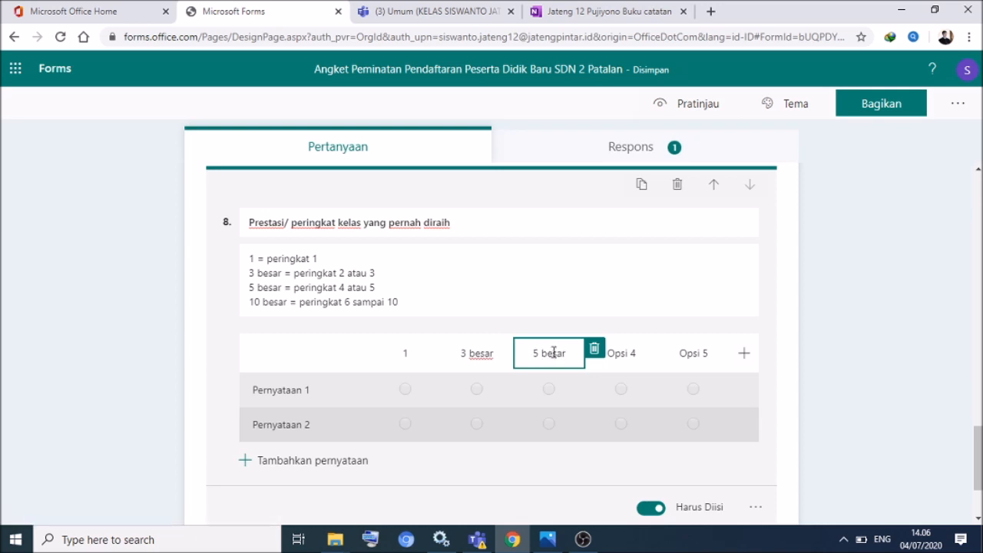
click(626, 355)
text(10 besar)
click(715, 353)
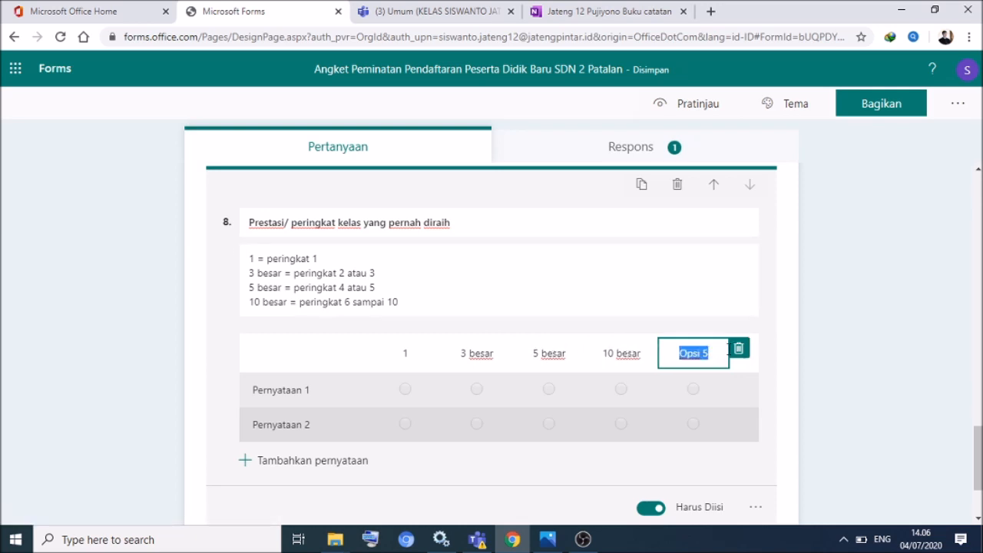
text(di)
text(Lainya)
click(769, 301)
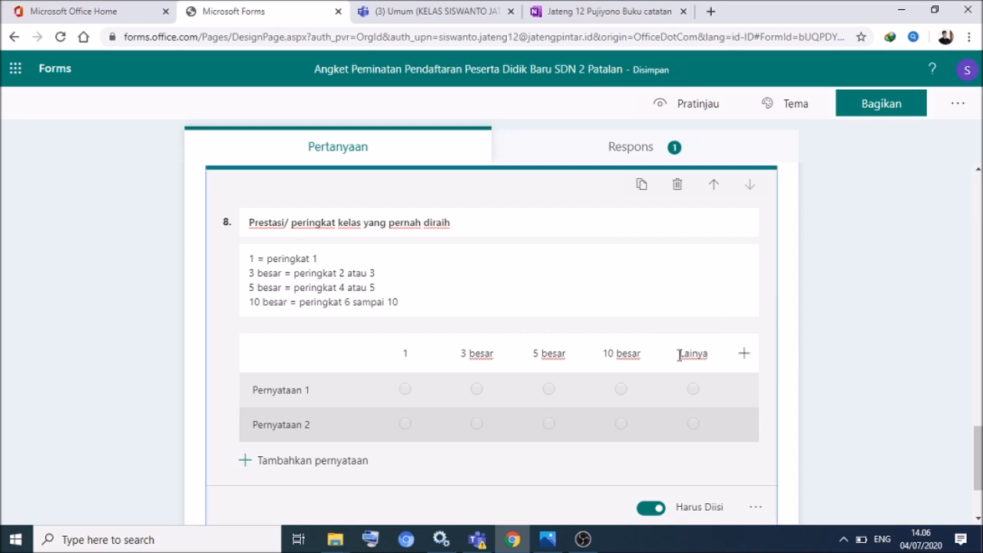
- Rename the grid rows to Semester 1 and Semester 2
click(279, 384)
text(Semester 1)
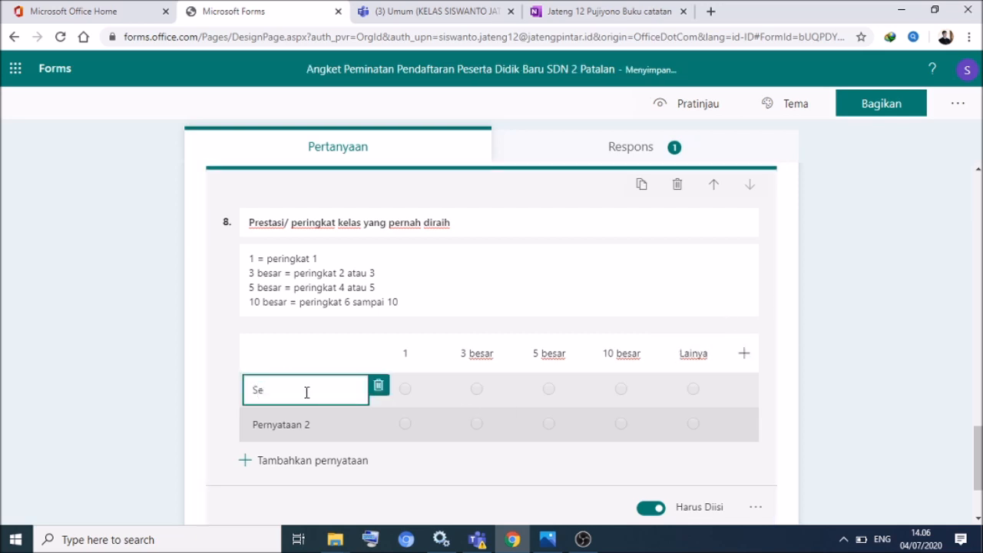
click(303, 420)
text(Semester 2)
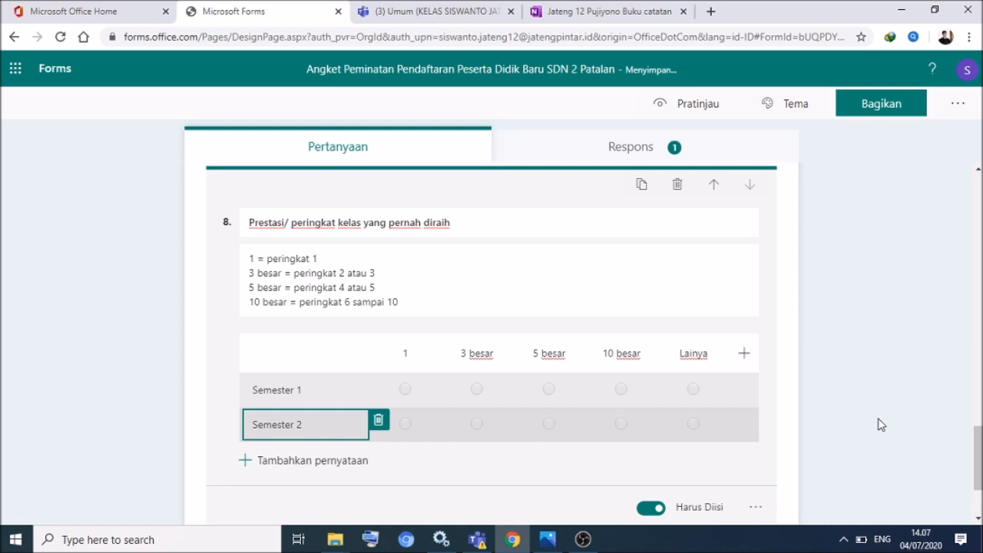
click(856, 427)
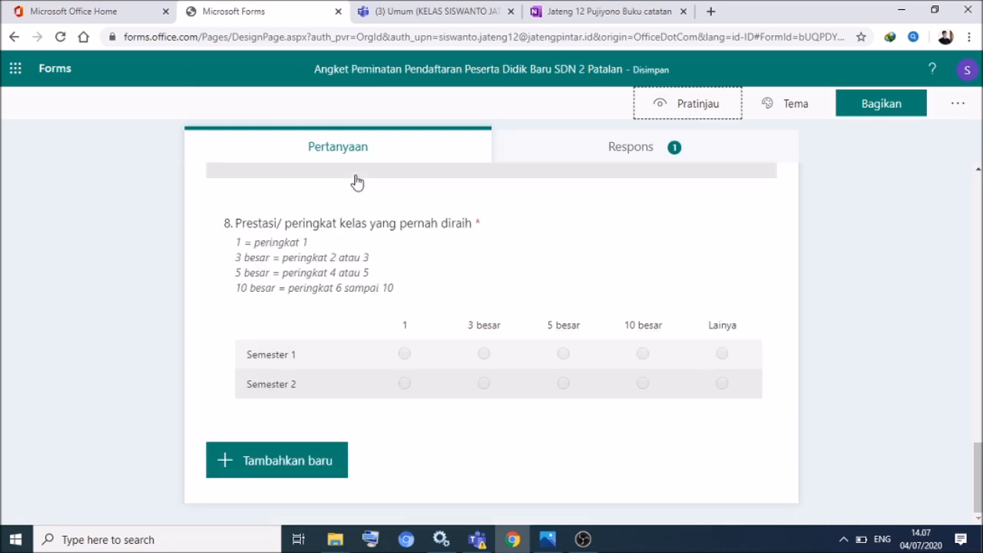
- Add a 0–10 Net Promoter Score question asking interest in sharing this information with friends
click(225, 462)
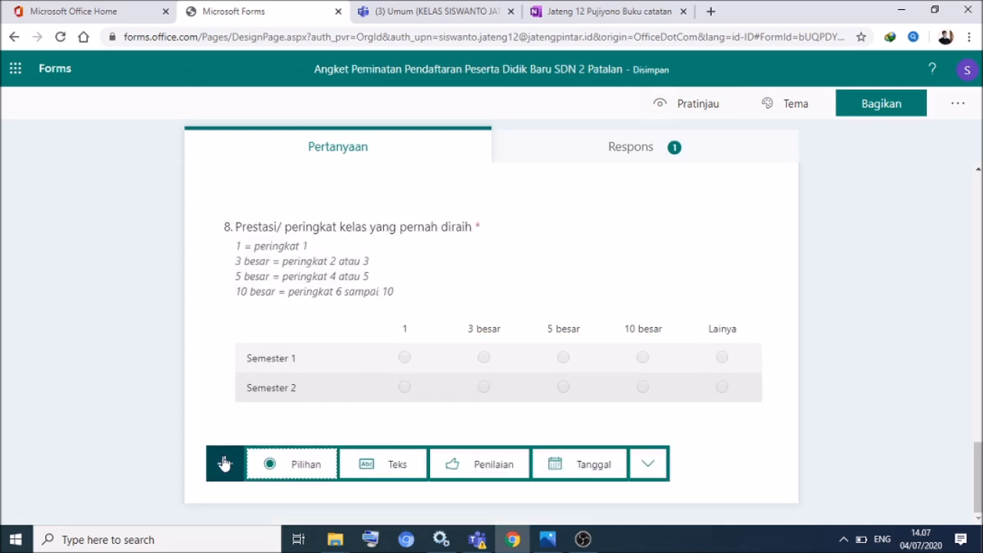
click(648, 463)
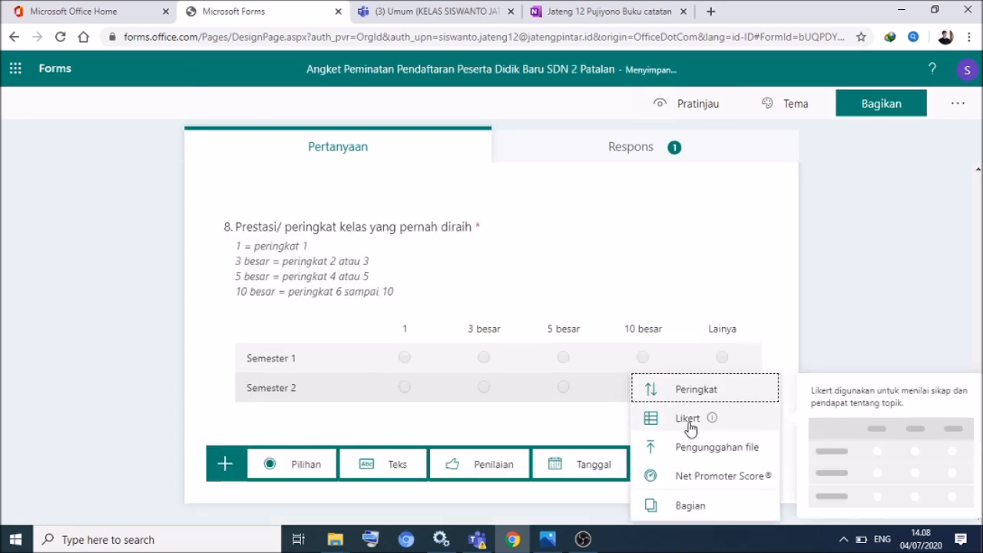
click(695, 476)
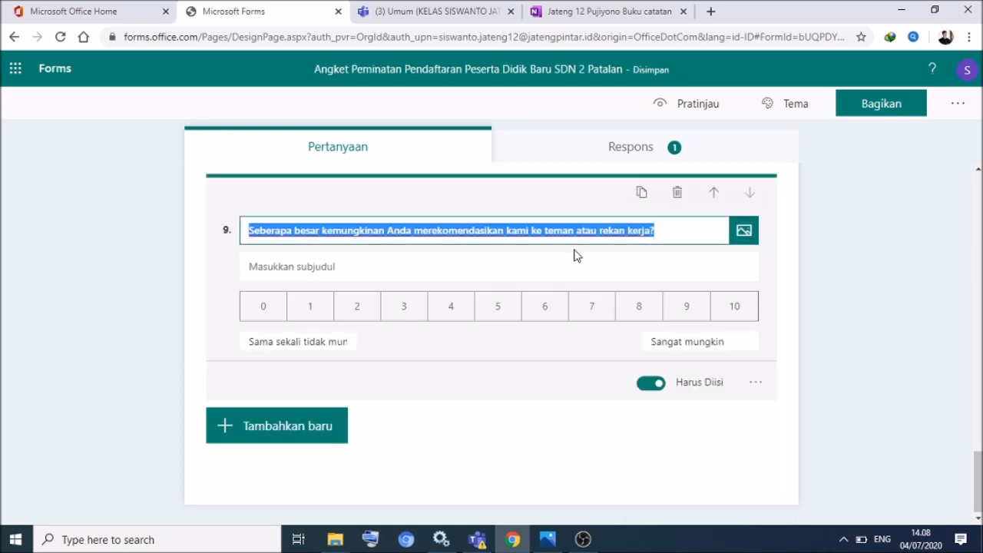
text(Seberapa )
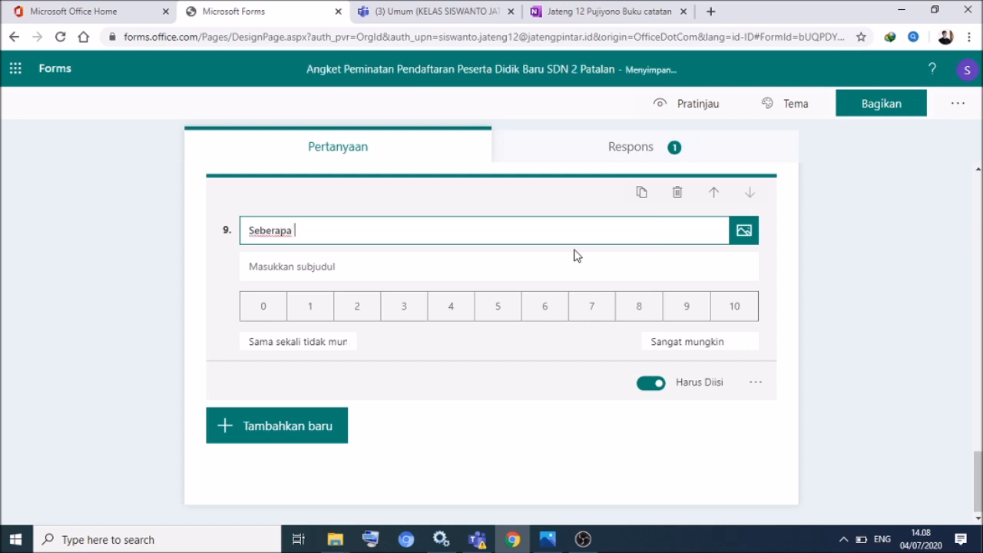
text(besar minat anda untuk menyampaikan informa)
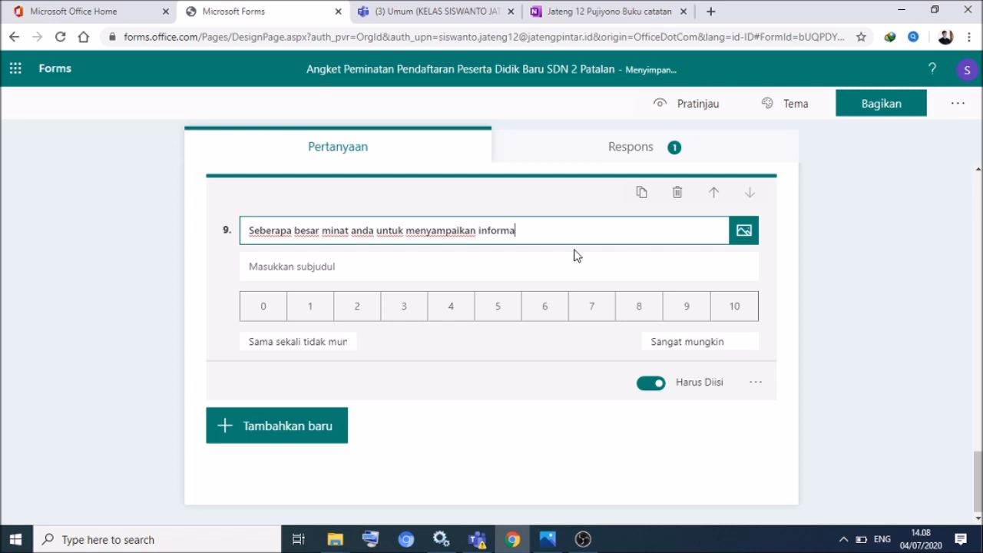
text(si ini kepada teman Anda)
- Label the scale ends 'Sangat tidak berminat' and 'Sangat berminat'
click(328, 341)
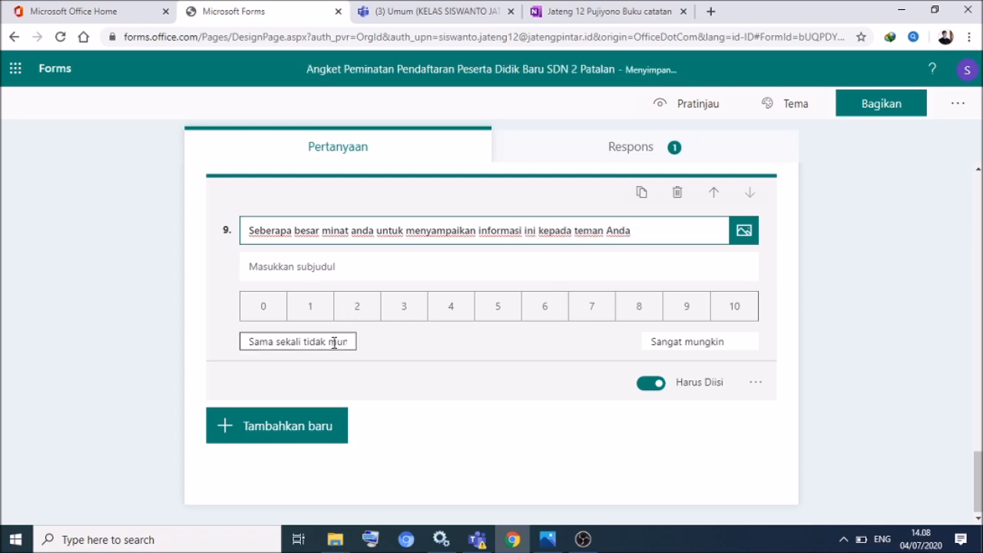
key(ctrl+a)
text(S)
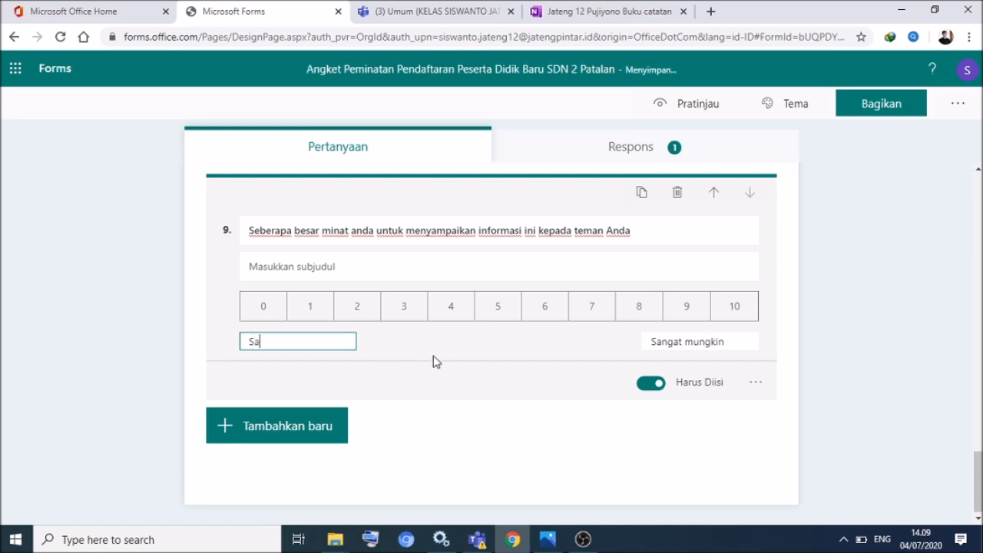
text(angat tidak berminat)
click(687, 341)
key(Delete)
key(Delete)
key(Delete)
key(Delete)
key(Delete)
key(Delete)
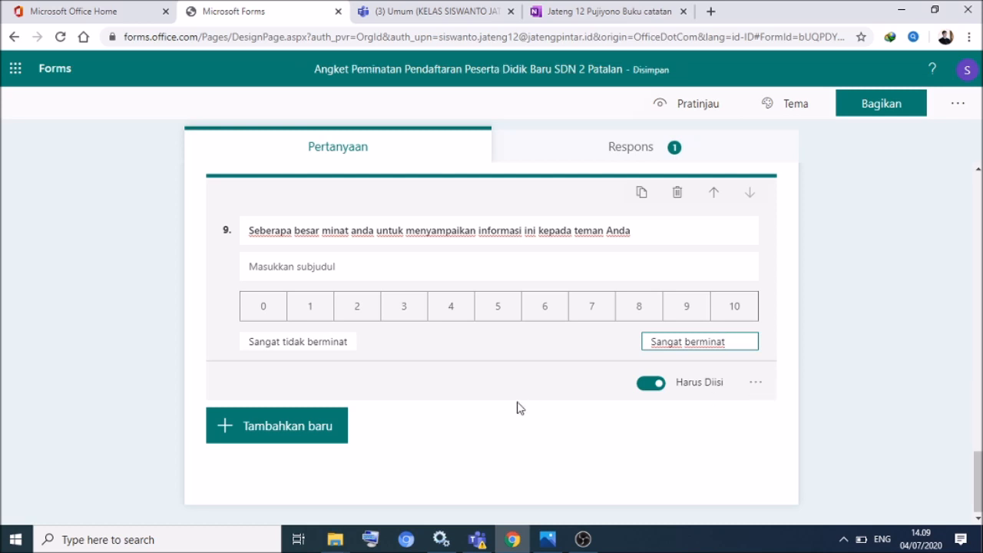
click(356, 342)
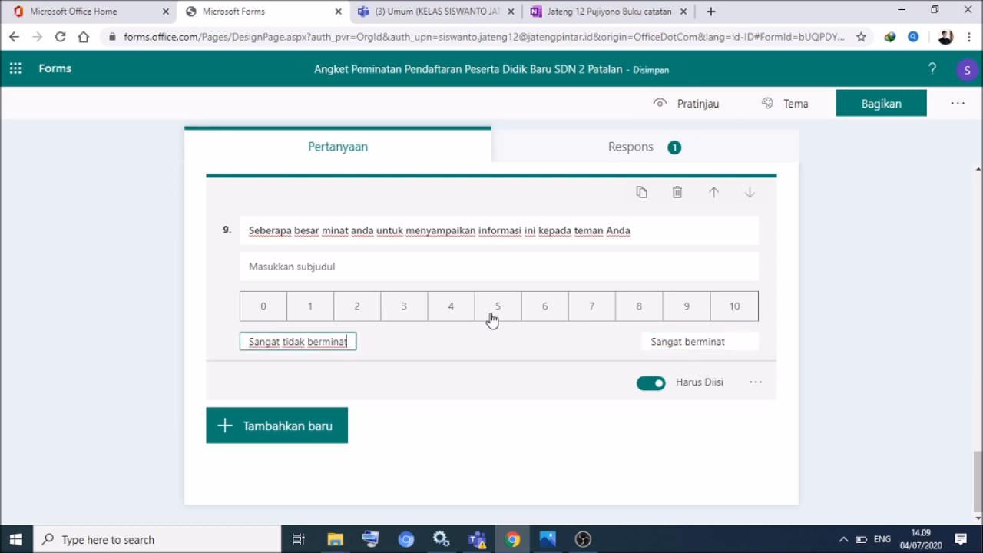
click(453, 355)
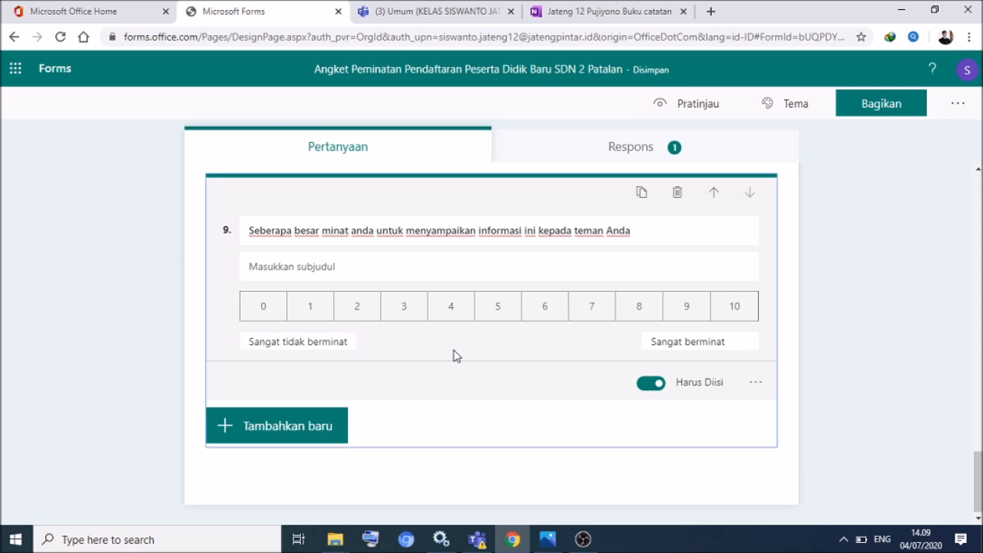
click(757, 384)
click(569, 329)
click(688, 108)
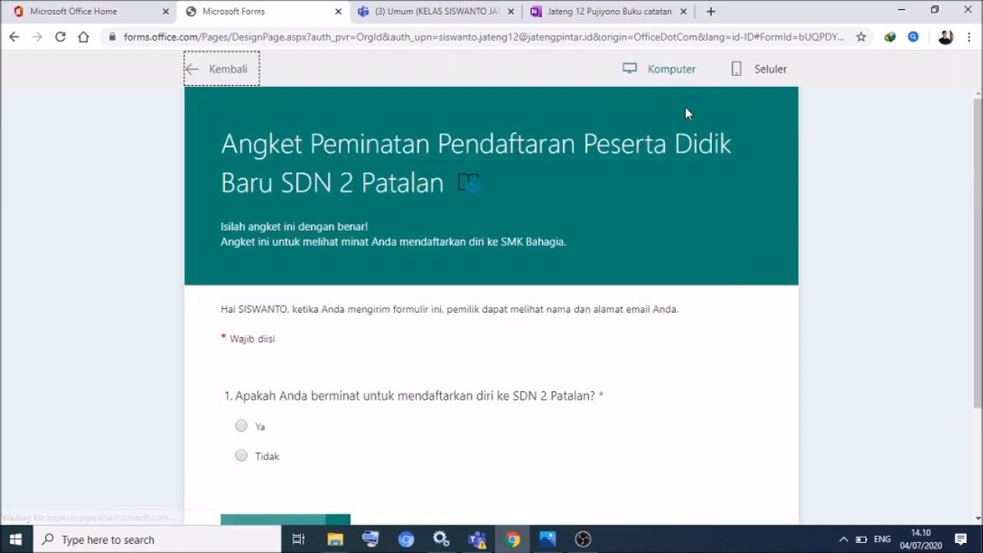
click(241, 427)
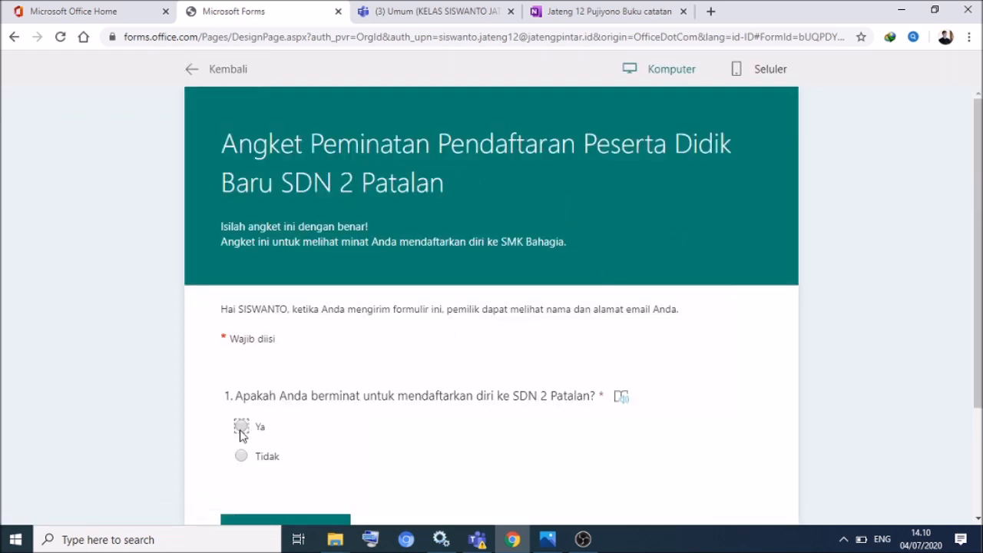
drag(978, 181, 978, 494)
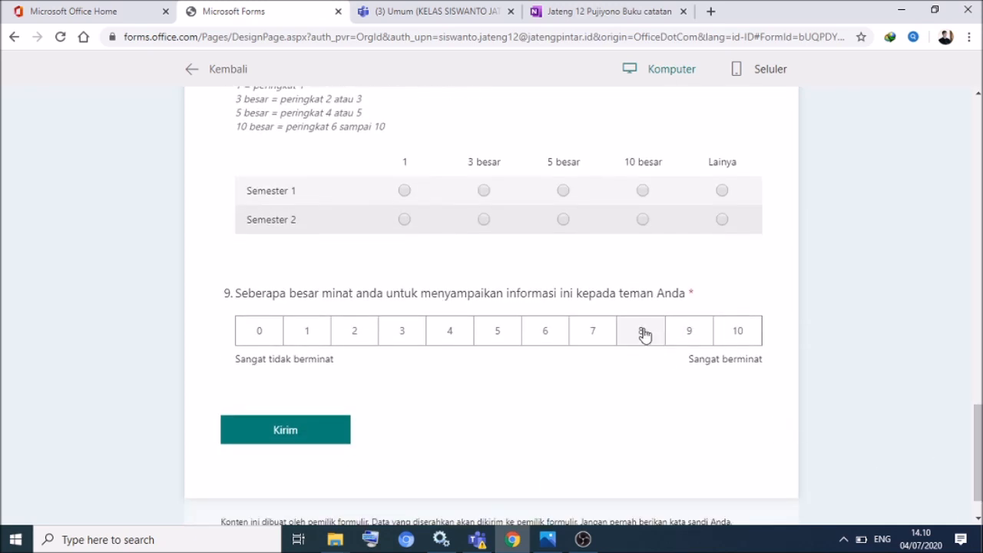
click(453, 335)
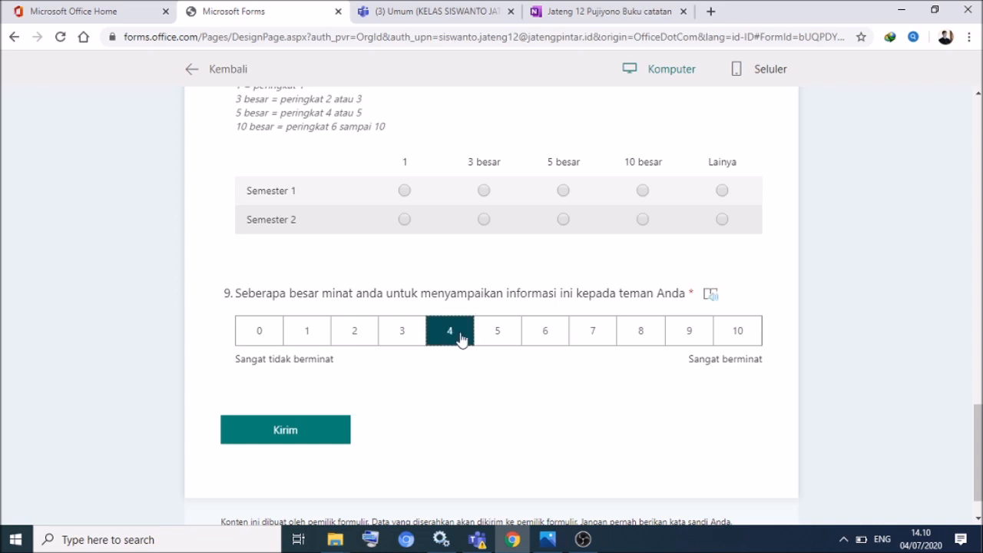
click(496, 338)
click(551, 333)
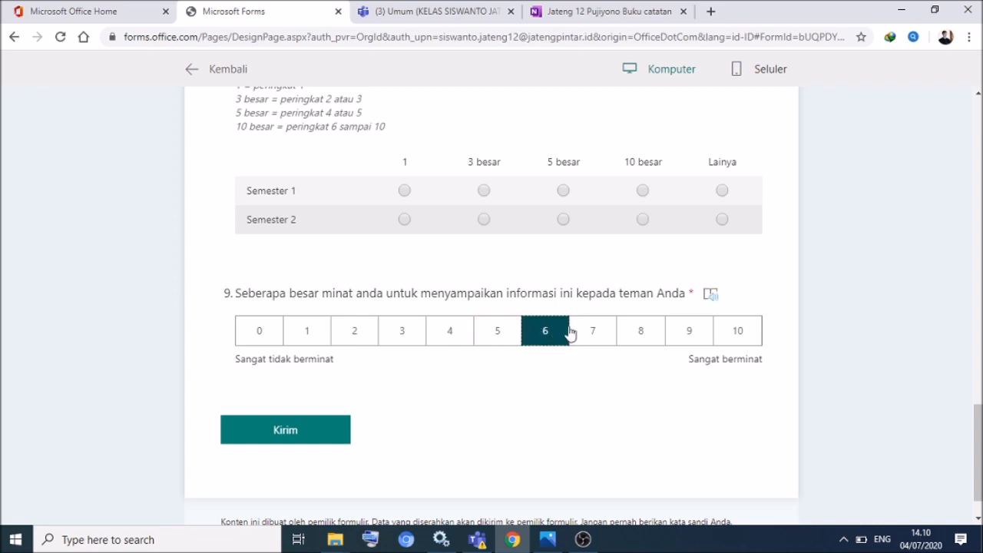
click(742, 331)
click(682, 332)
click(644, 334)
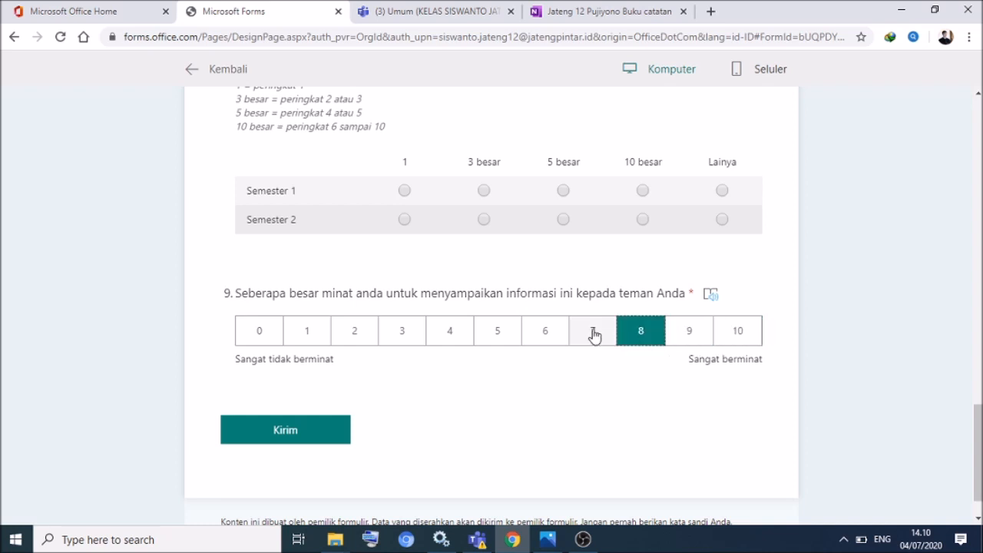
click(595, 335)
click(639, 333)
click(189, 68)
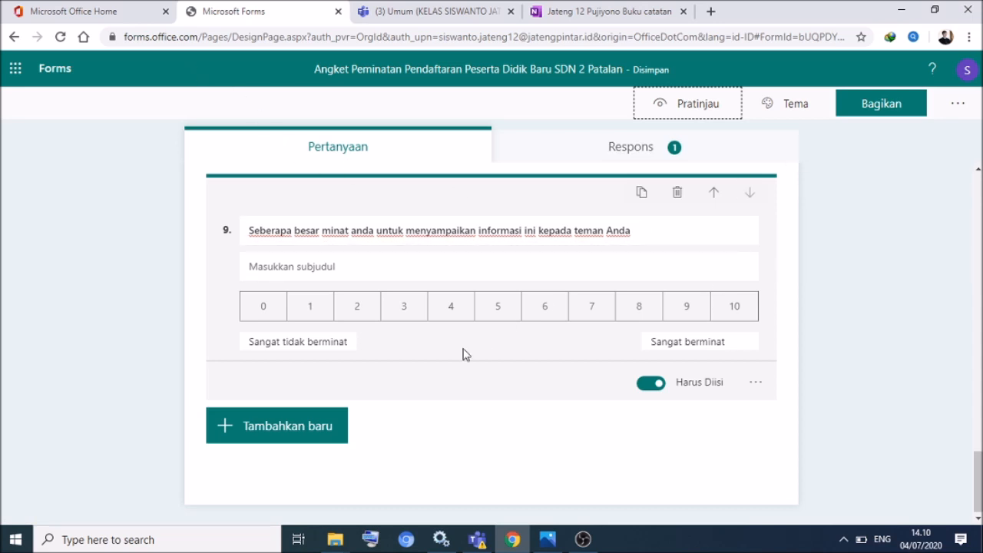
- Add file upload question 10 'Unggah foto terbaru Anda!' subtitled 'berlatar belakang merah'
click(234, 432)
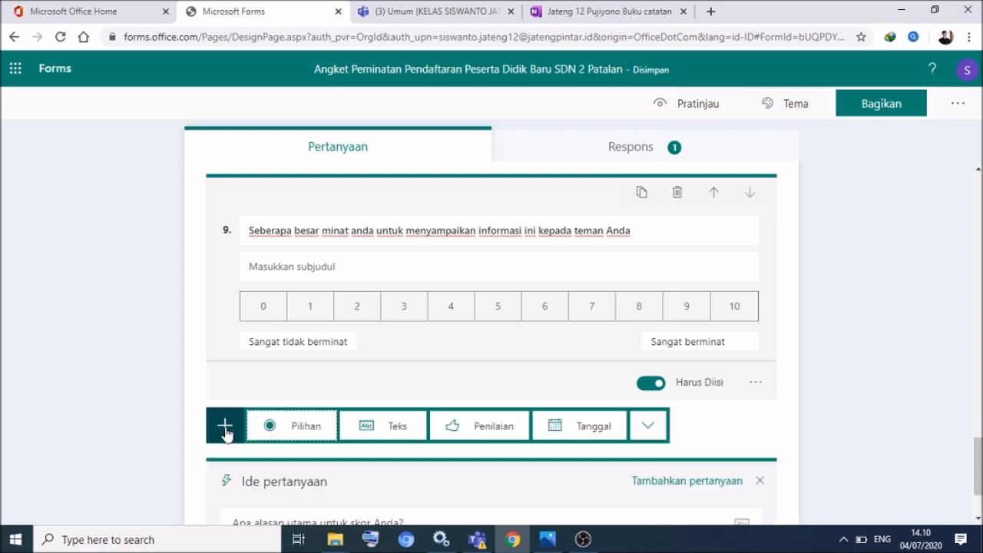
click(647, 426)
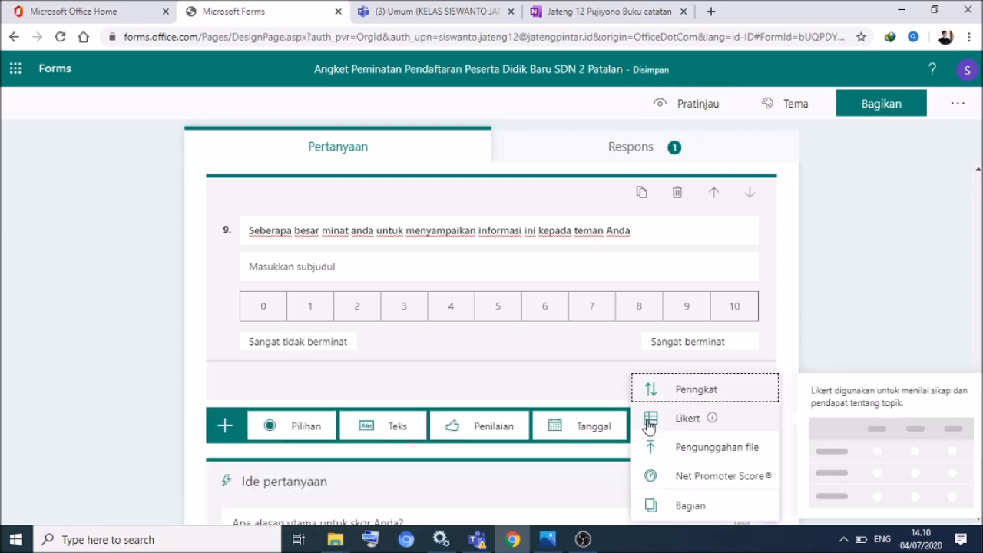
click(674, 455)
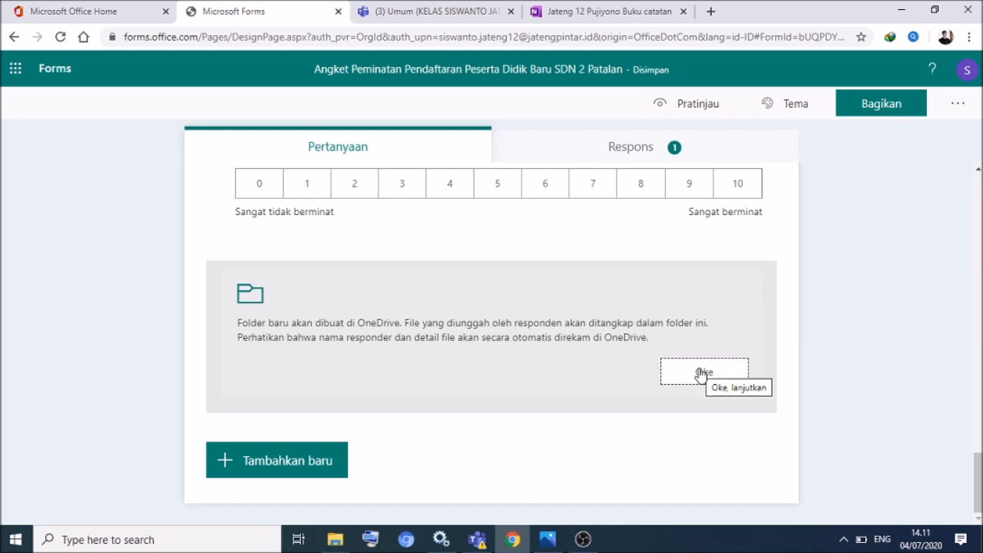
click(700, 373)
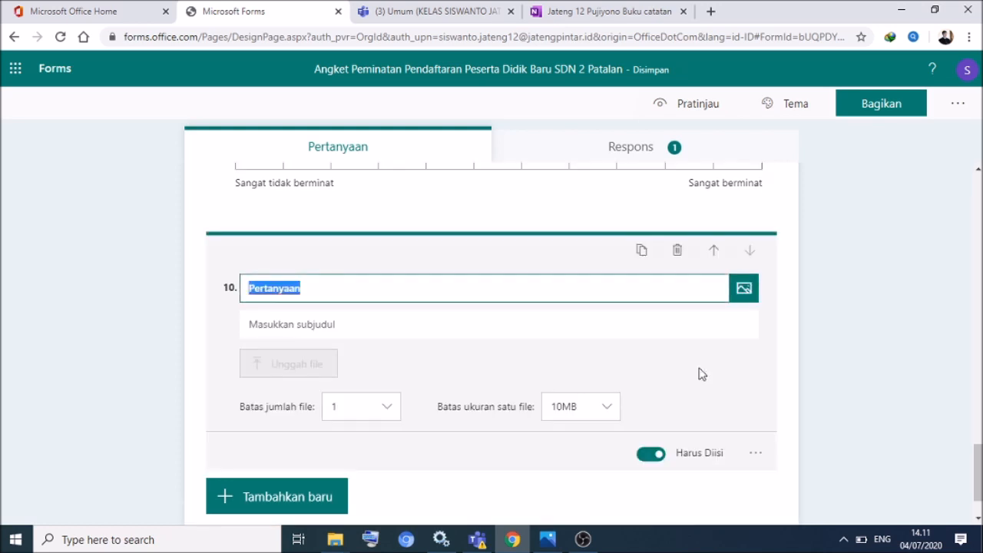
text(Unggah foto terbaru Anda!)
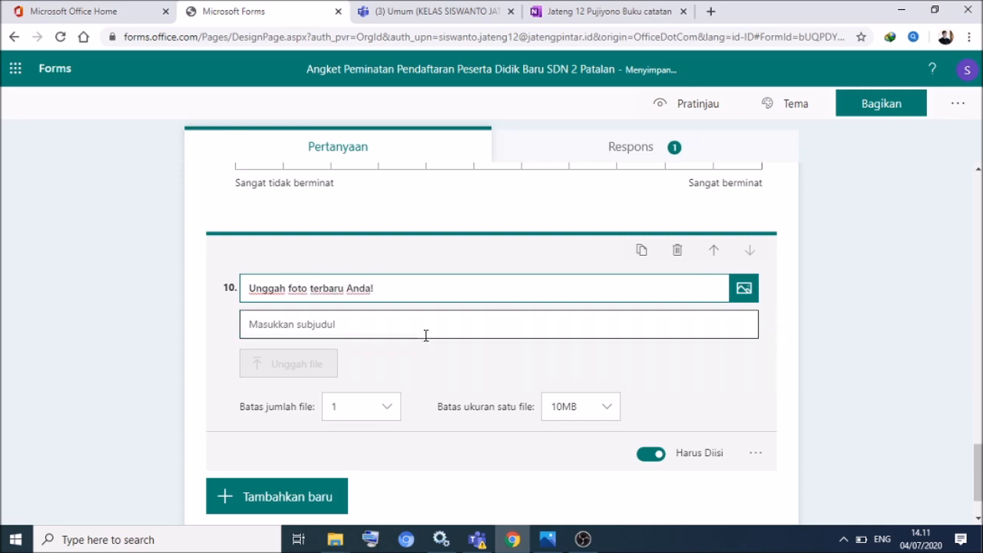
click(418, 329)
text(berlatar belakang m)
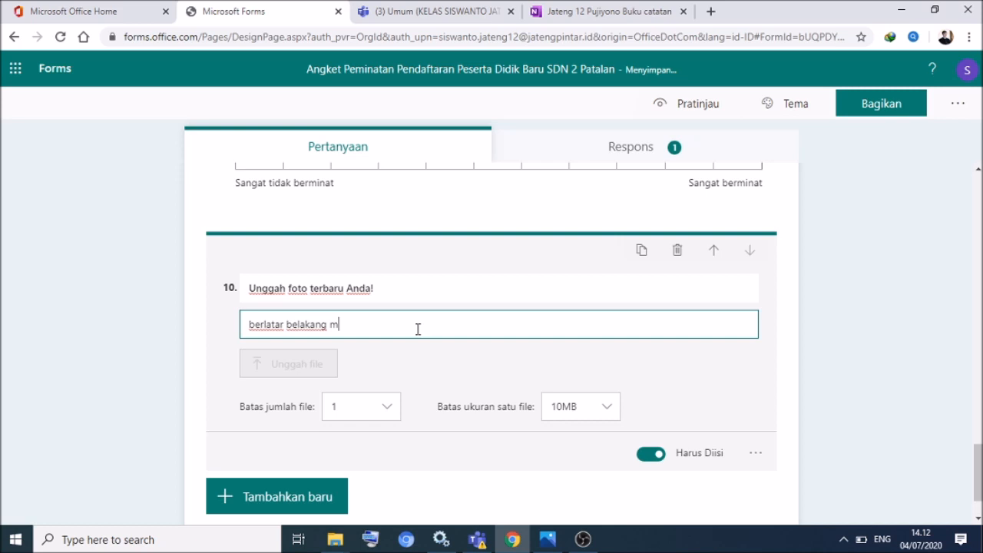
- Limit uploads to one image file (Gambar) of at most 10MB
click(388, 409)
click(349, 443)
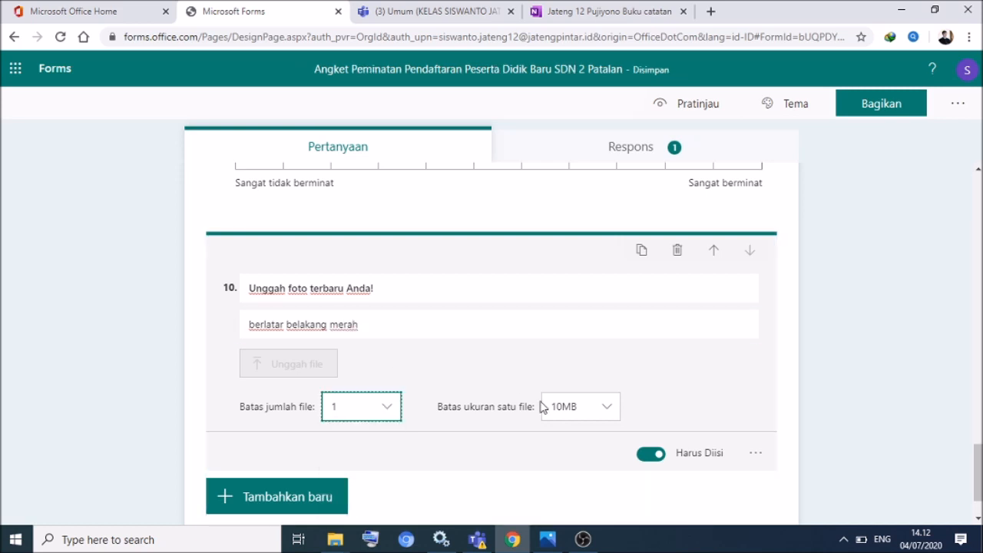
click(607, 407)
click(578, 435)
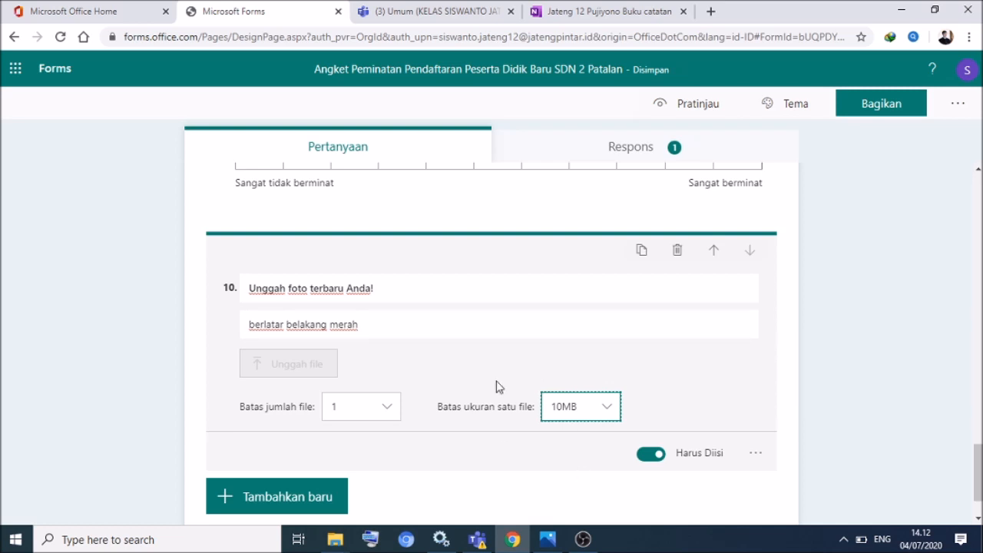
click(755, 454)
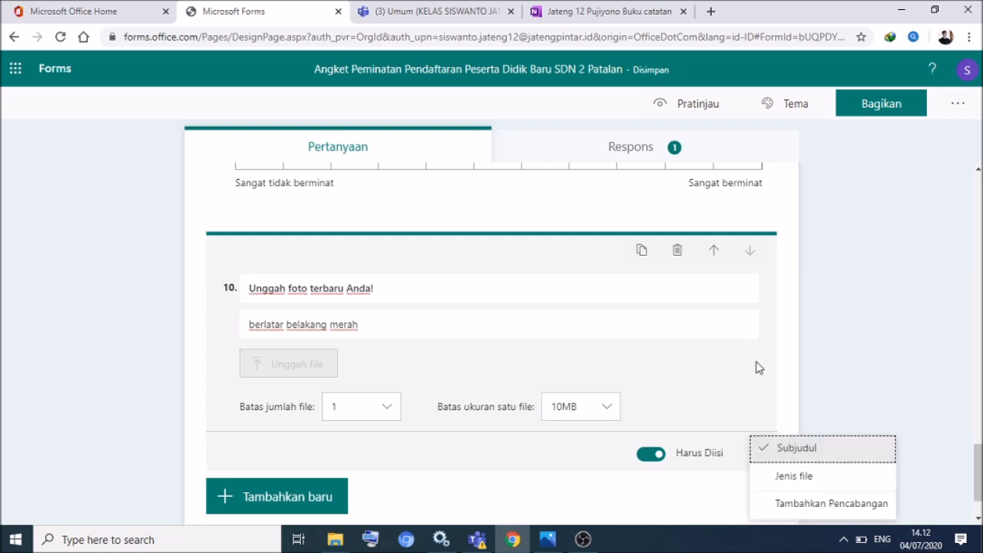
click(776, 474)
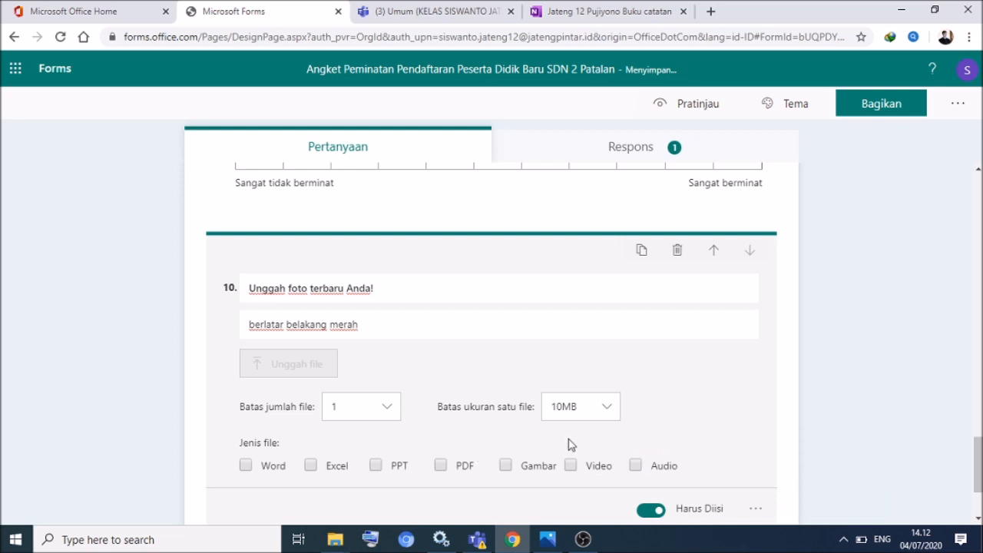
click(508, 469)
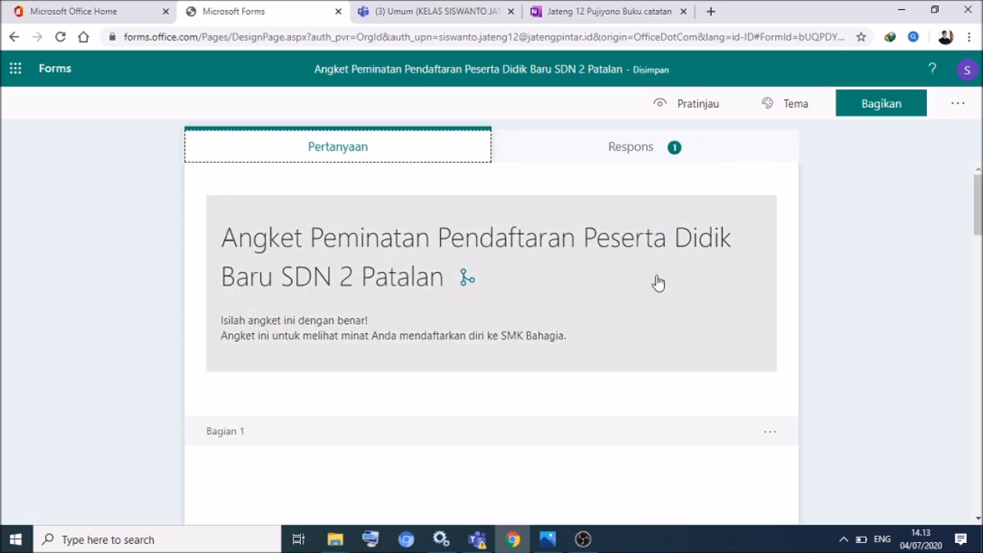
- Preview the space and cloud themes, then apply the illustrated park-and-city theme
mouse_move(980, 191)
mouse_down()
mouse_move(981, 213)
mouse_move(980, 189)
mouse_up()
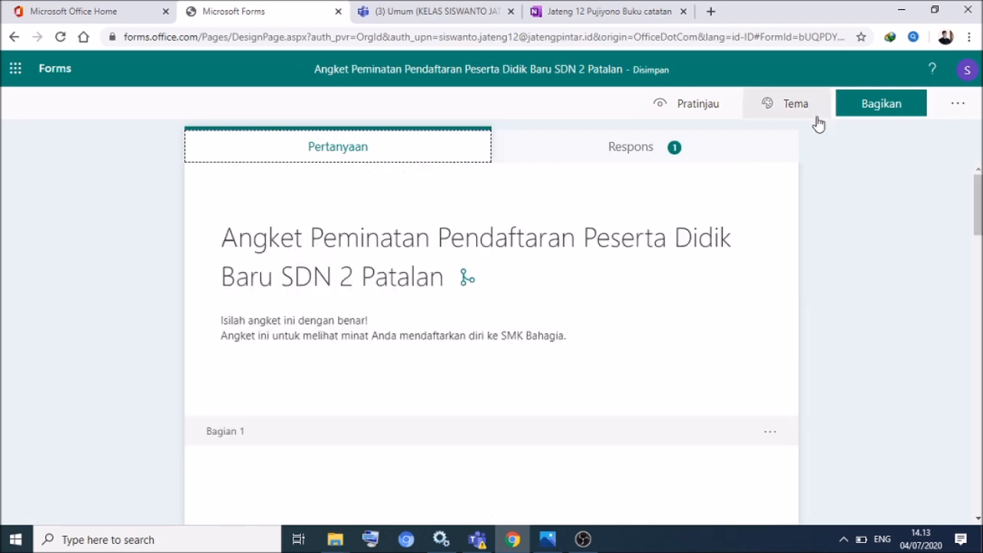
click(766, 105)
click(930, 355)
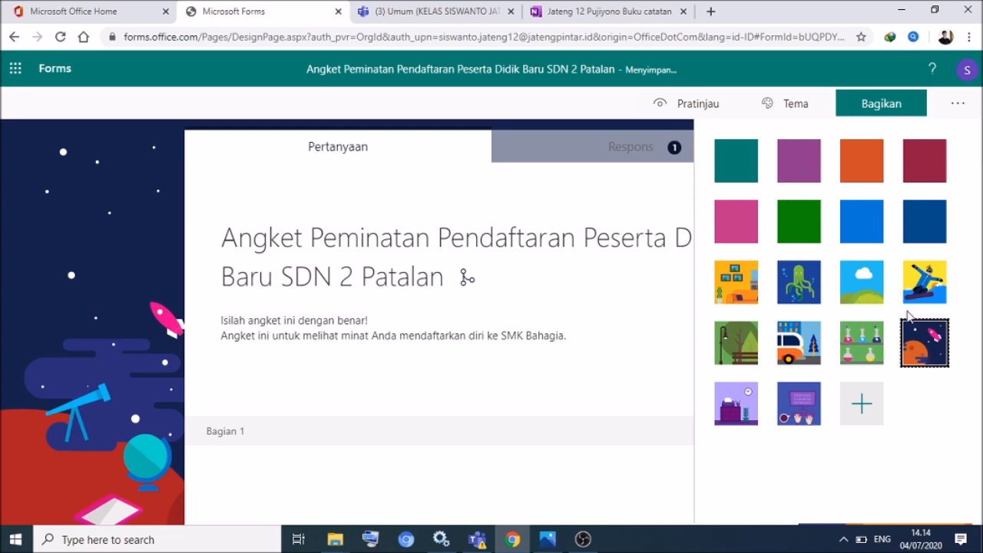
click(848, 290)
click(918, 347)
click(861, 414)
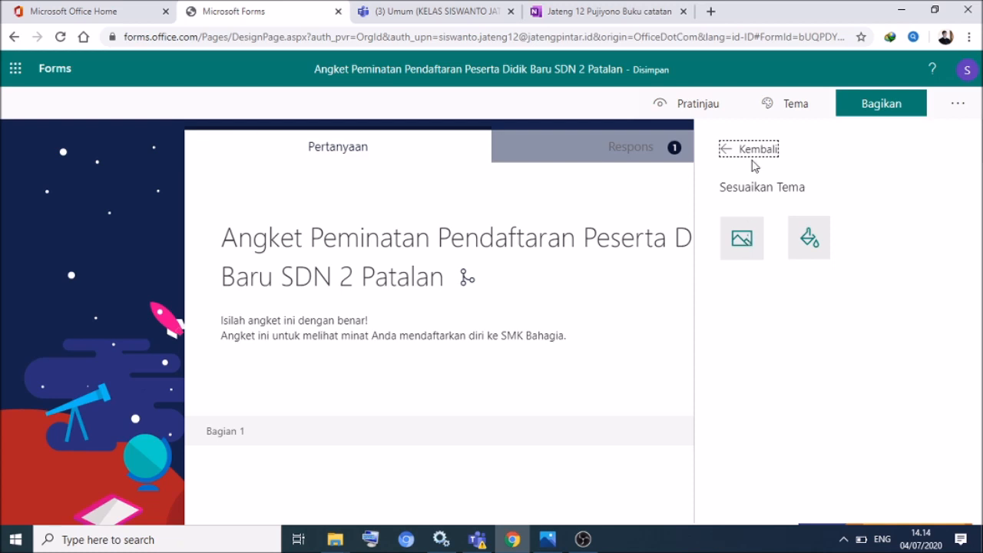
click(726, 150)
click(737, 346)
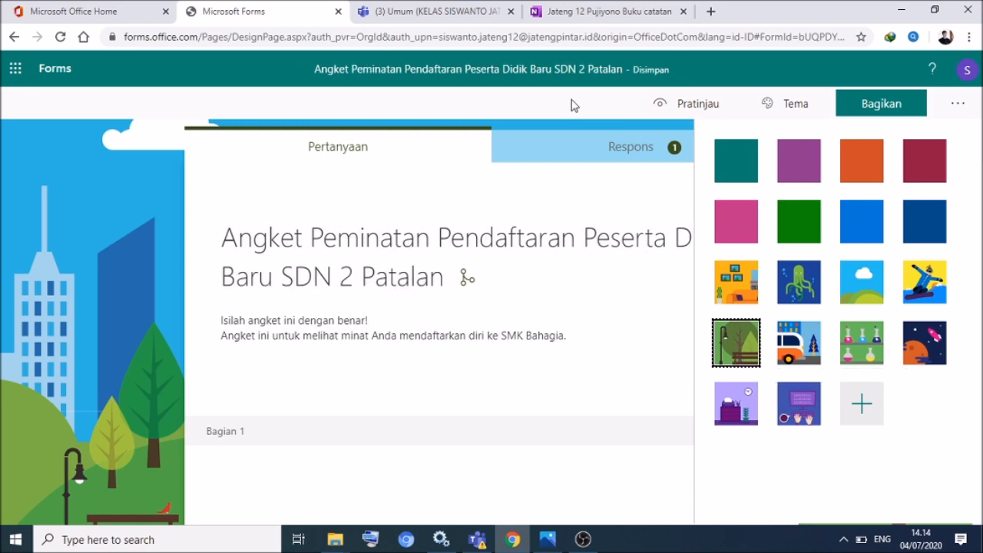
click(135, 166)
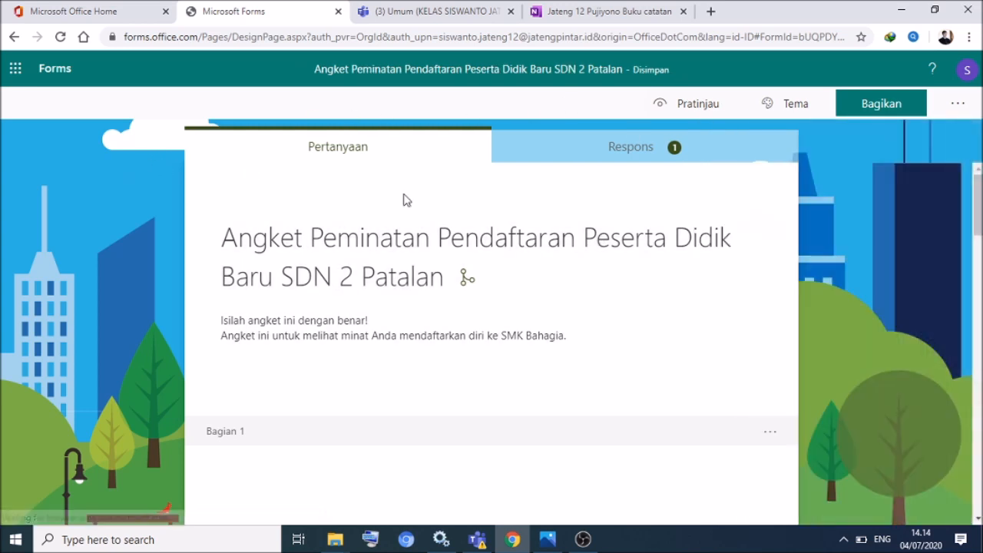
- Preview the survey as a respondent and answer Ya to question 1
scroll(492, 345, down, 15)
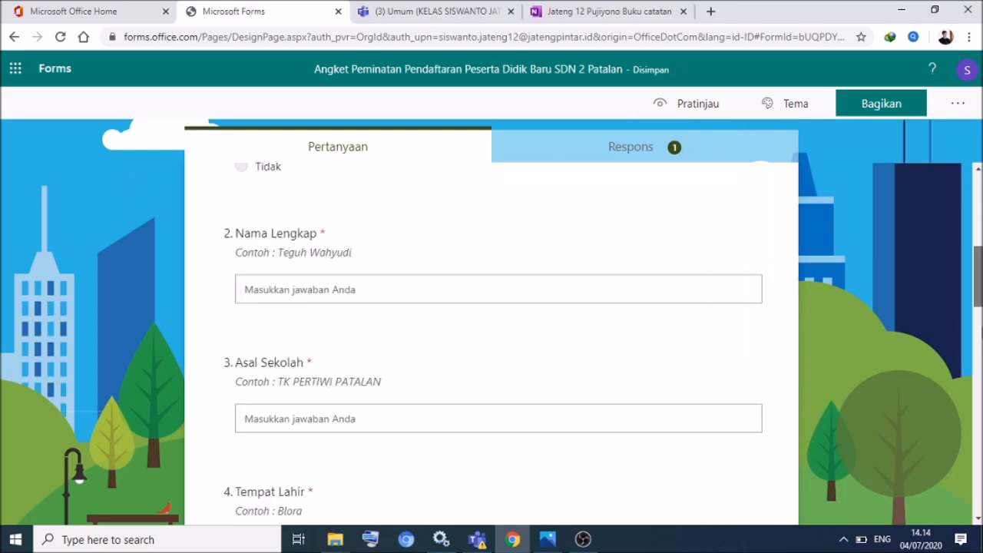
scroll(491, 323, up, 15)
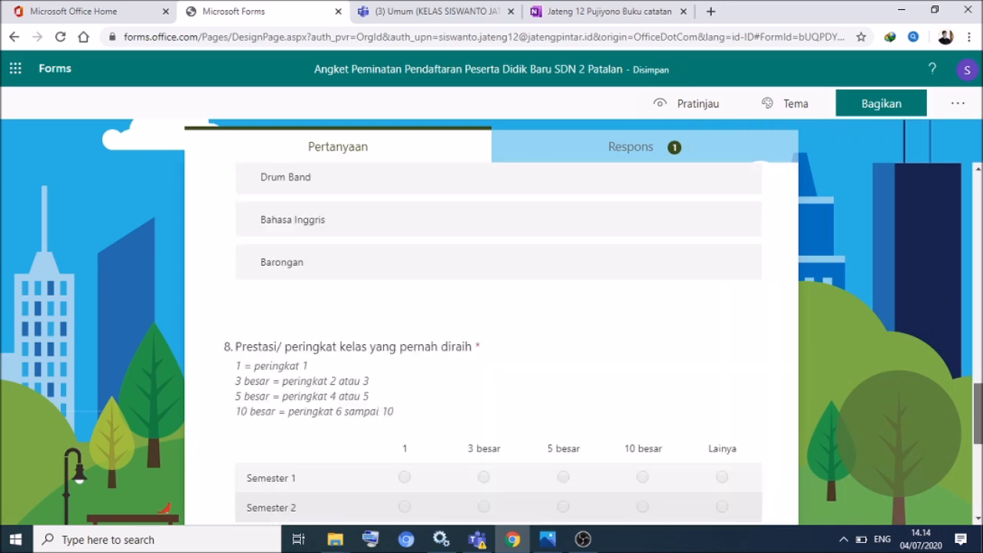
click(694, 104)
scroll(928, 238, down, 2)
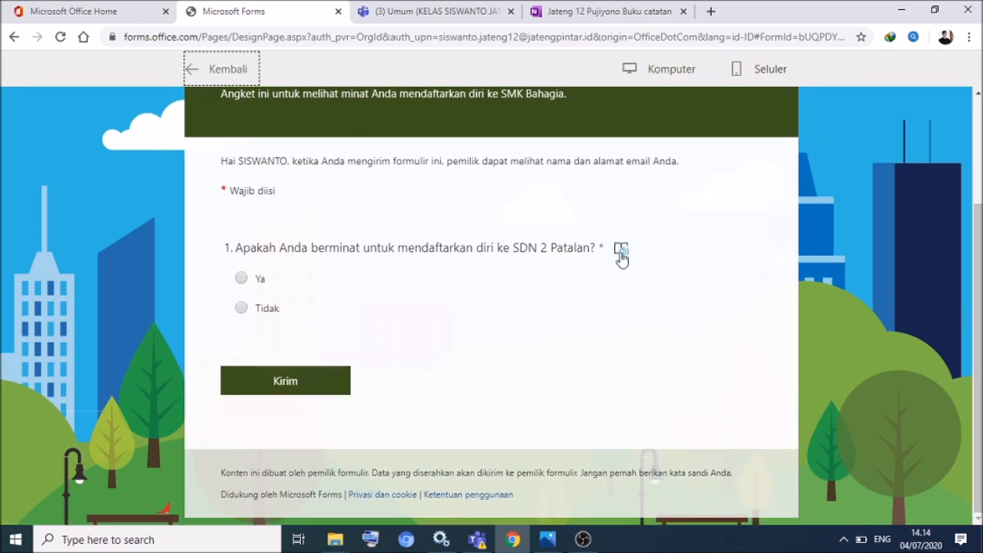
click(242, 279)
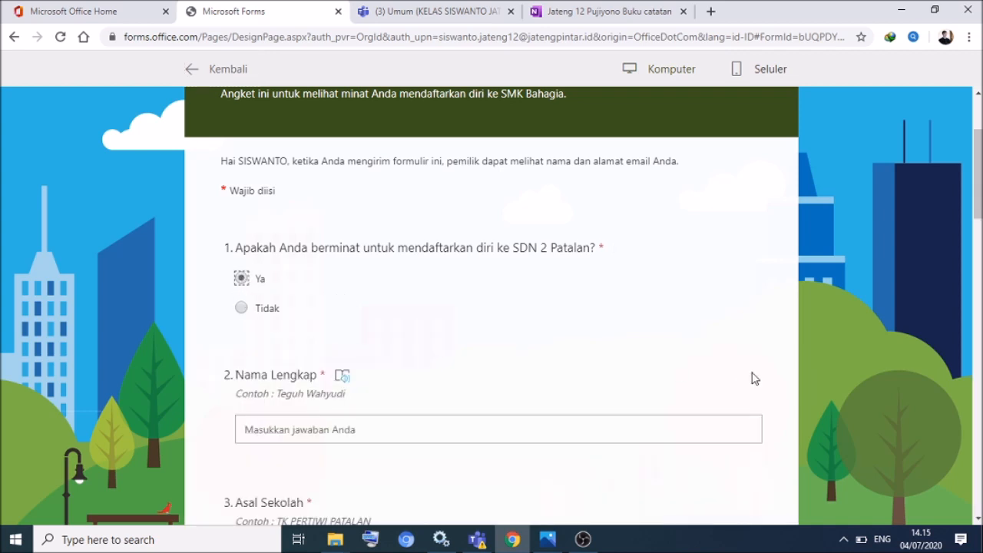
- Scroll through the questions that Ya reveals, down to question 6
scroll(980, 194, down, 2)
scroll(977, 199, down, 6)
scroll(491, 307, down, 6)
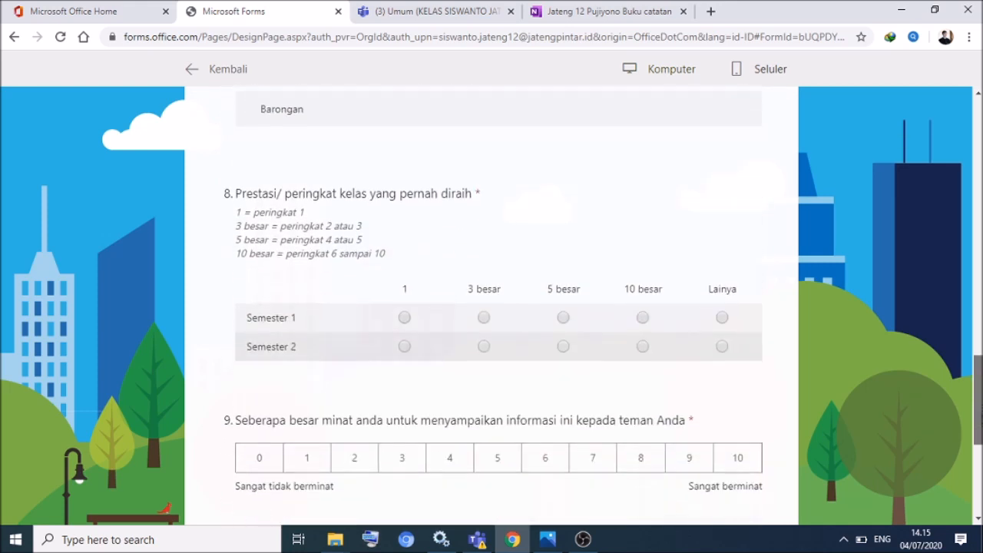
scroll(981, 492, down, 3)
drag(980, 492, 970, 203)
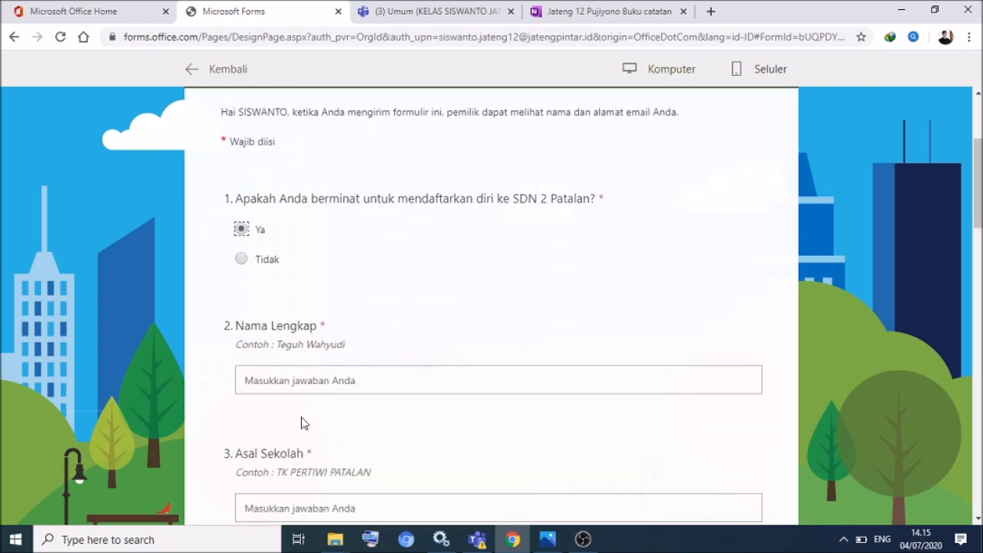
drag(980, 192, 979, 246)
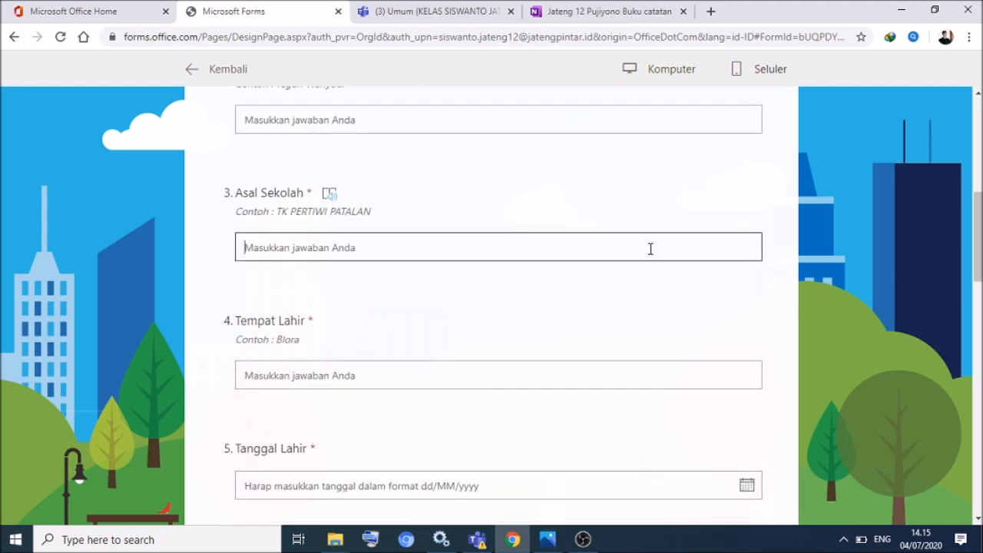
scroll(978, 230, down, 3)
scroll(758, 193, down, 2)
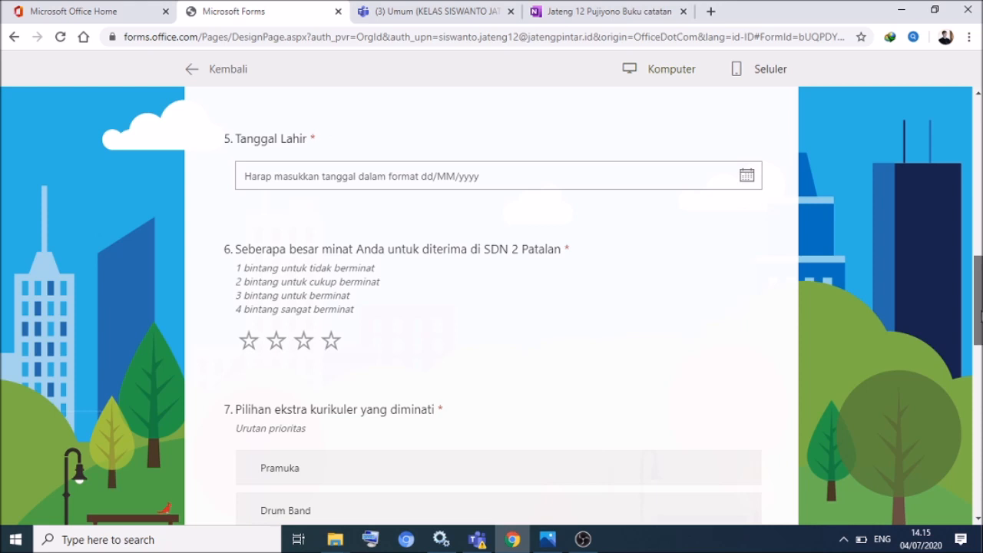
scroll(980, 314, down, 1)
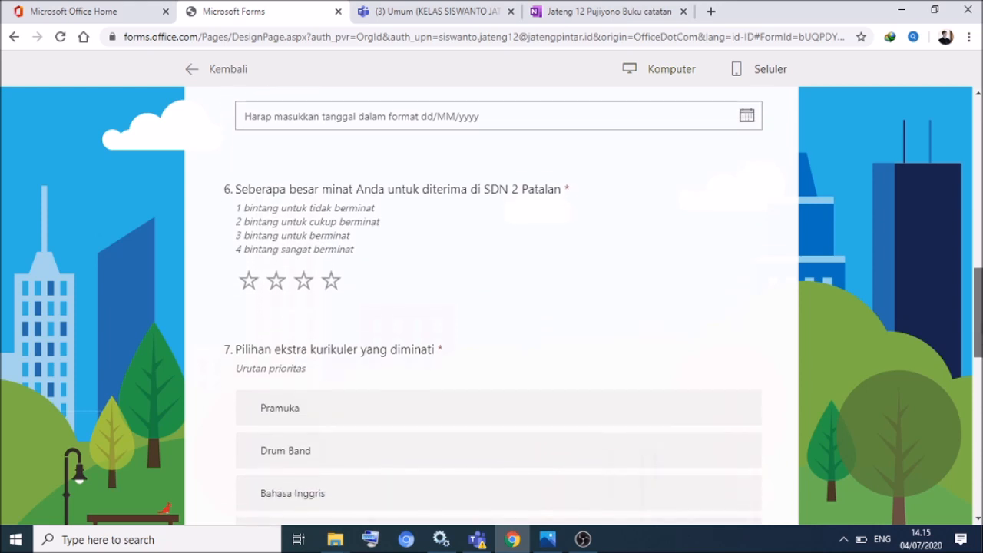
- Give question 6 three stars, check the rest through the photo upload, and return to the top
click(304, 267)
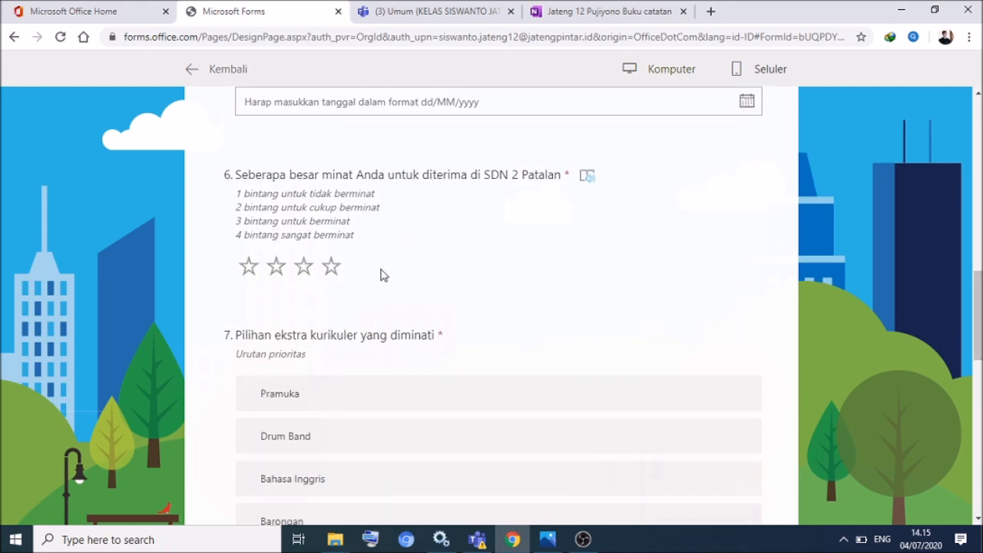
scroll(980, 300, down, 3)
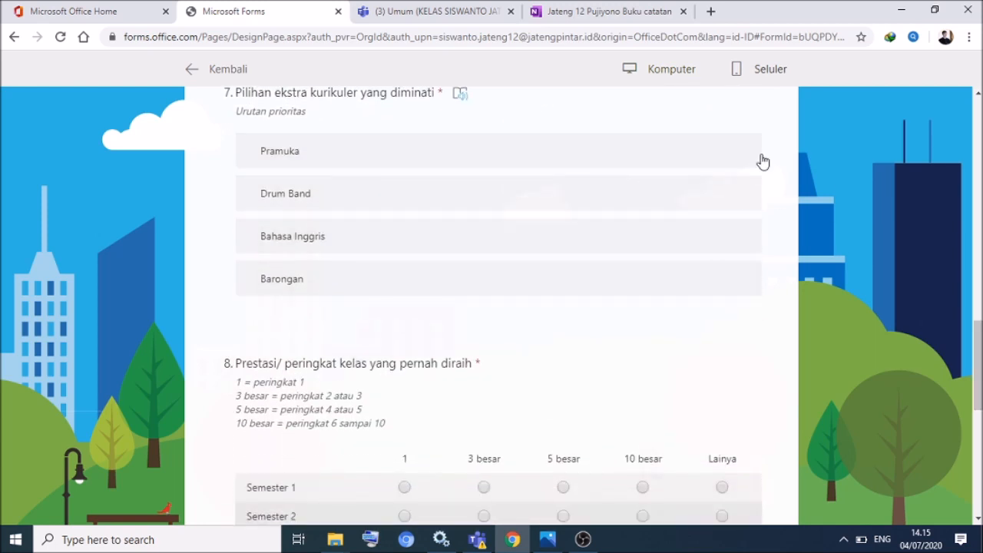
scroll(980, 355, down, 3)
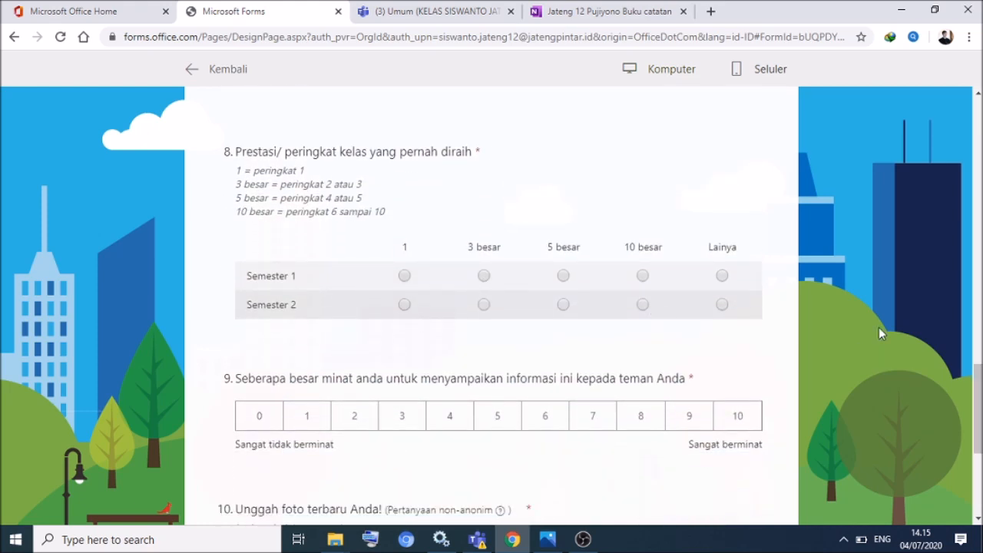
scroll(978, 393, down, 4)
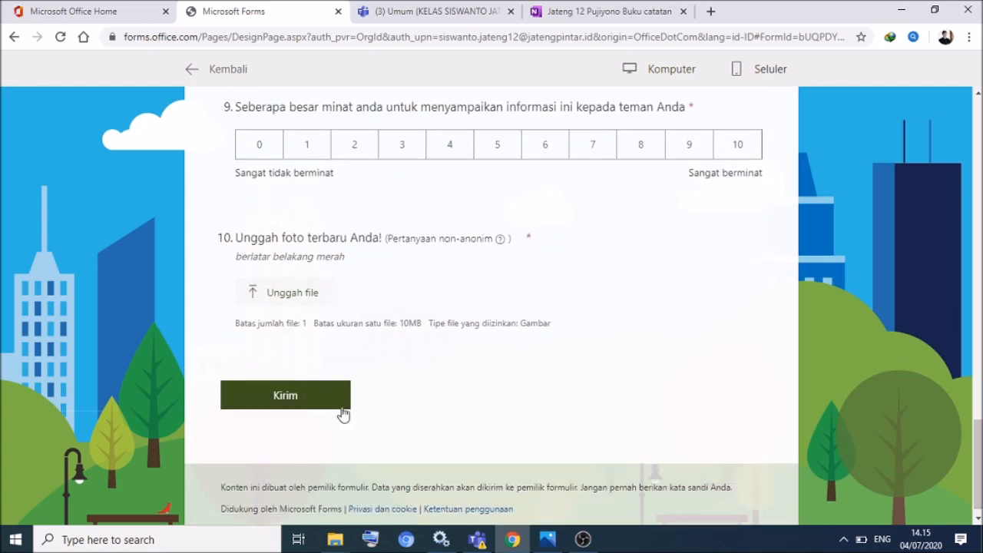
key(Home)
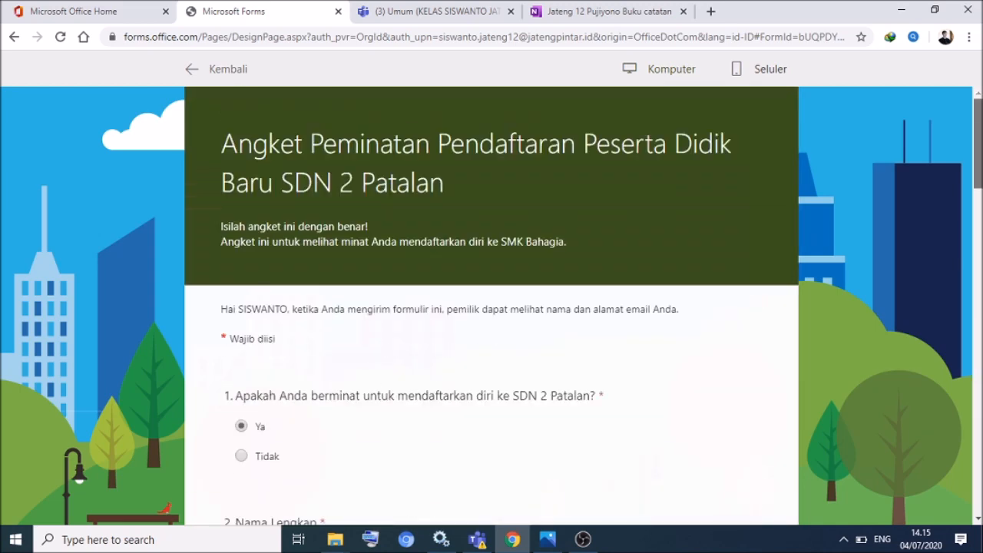
- Exit the preview and check that the share settings limit responses to the organisation
click(190, 69)
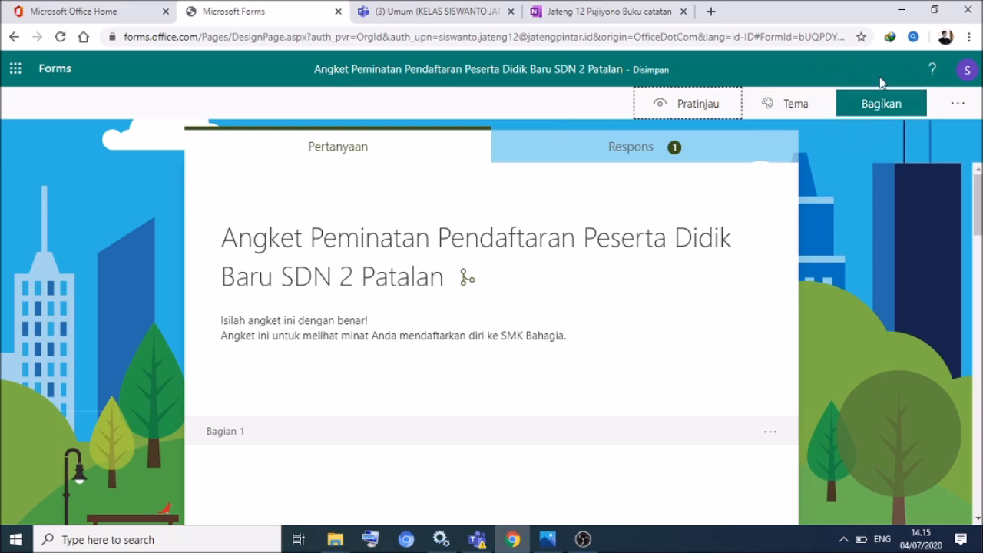
click(868, 109)
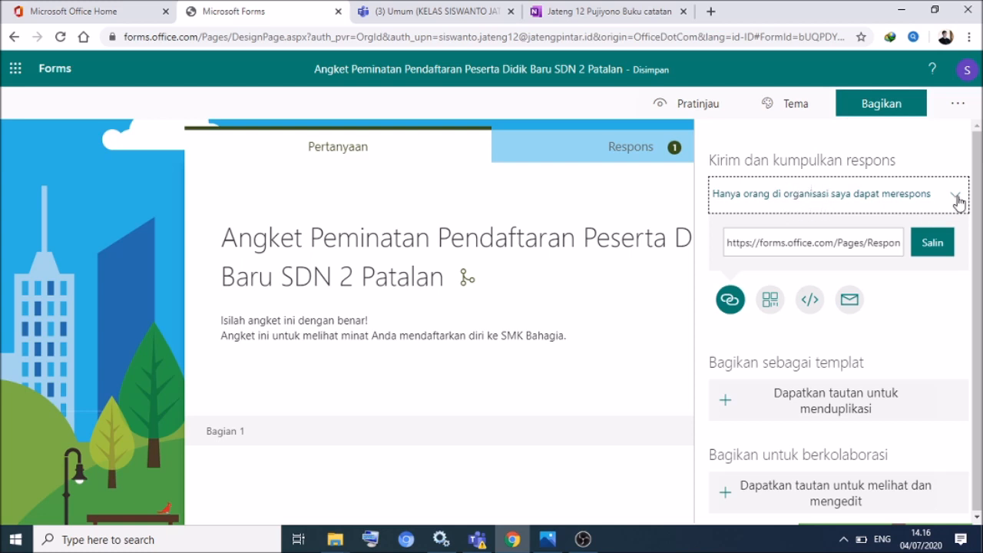
click(957, 199)
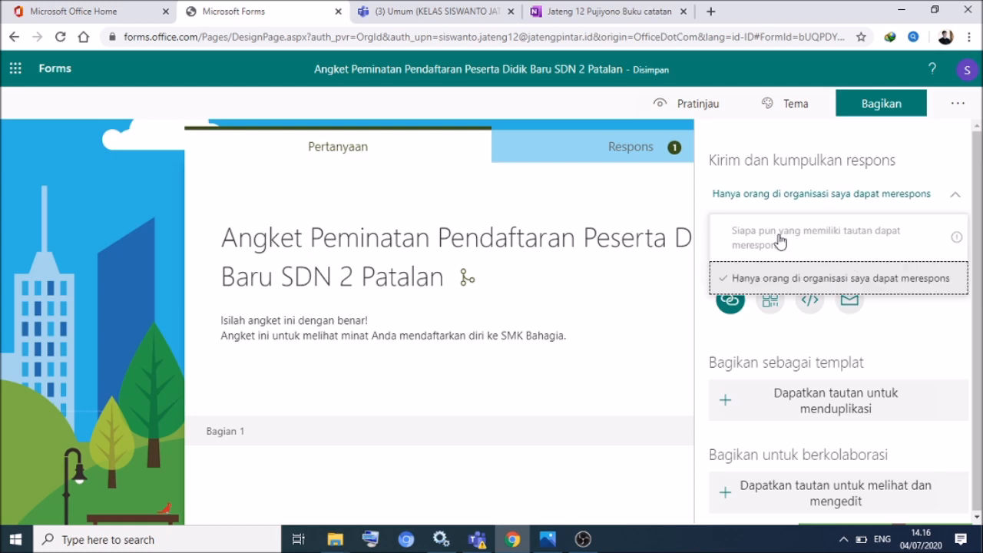
click(825, 232)
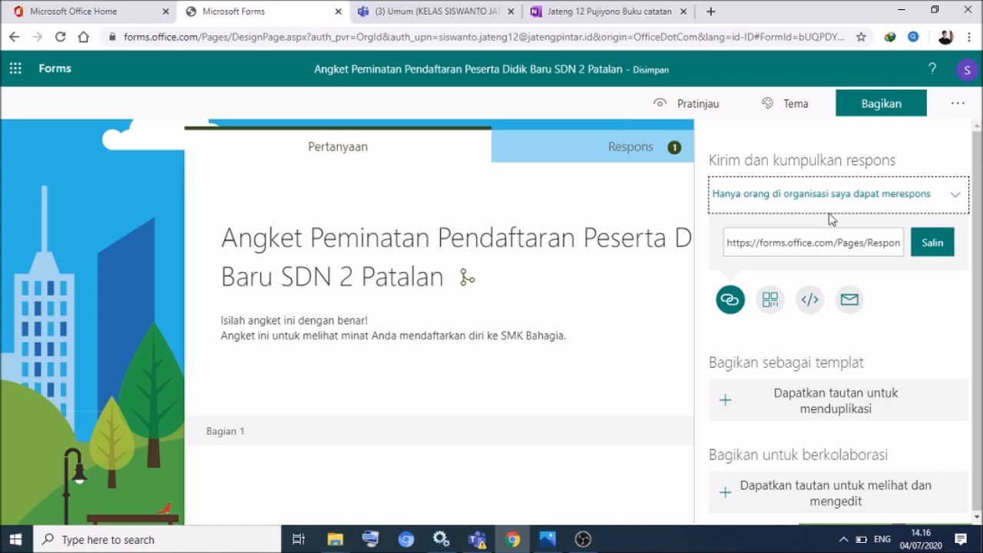
click(954, 198)
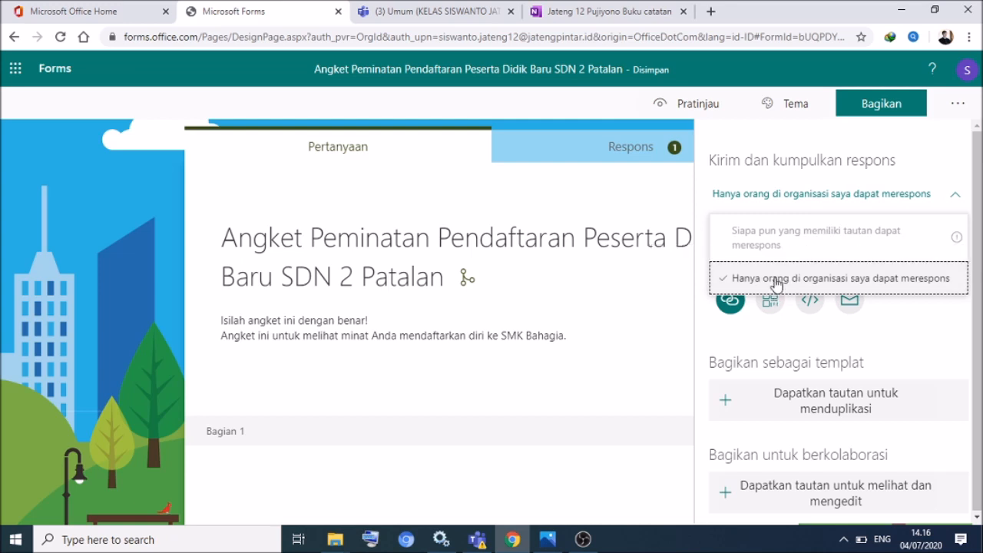
click(762, 238)
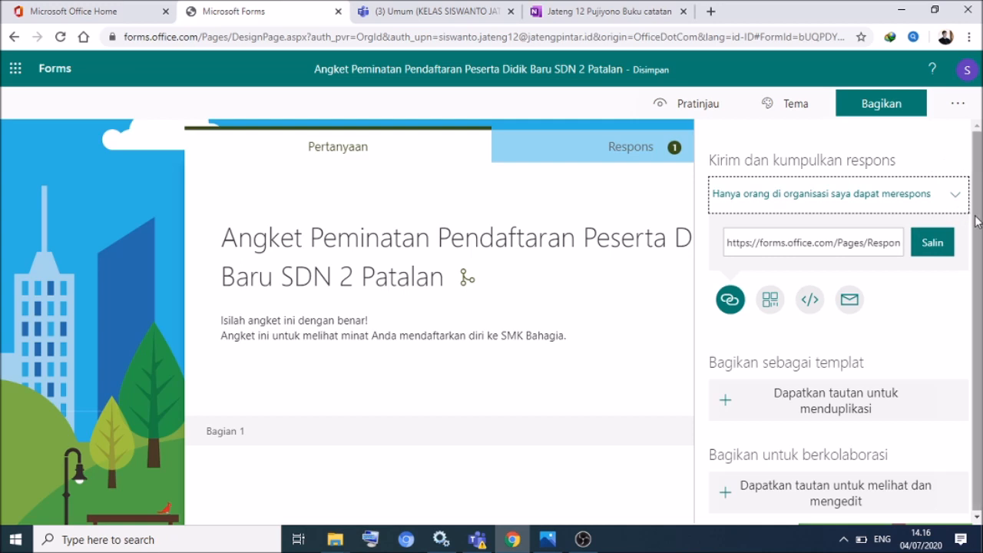
- Keep 'Hanya orang di organisasi saya dapat merespons' and copy the survey's response link
drag(977, 223, 977, 243)
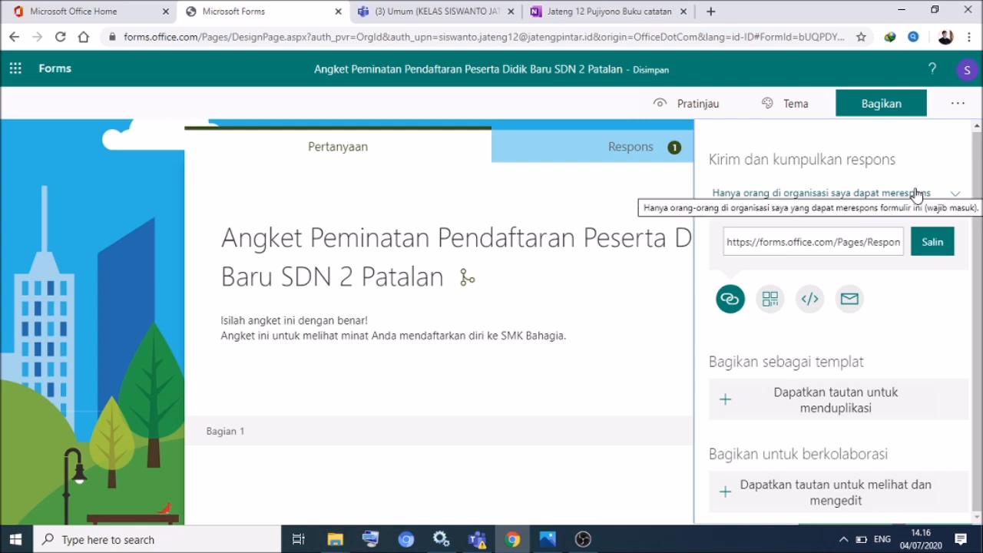
click(956, 196)
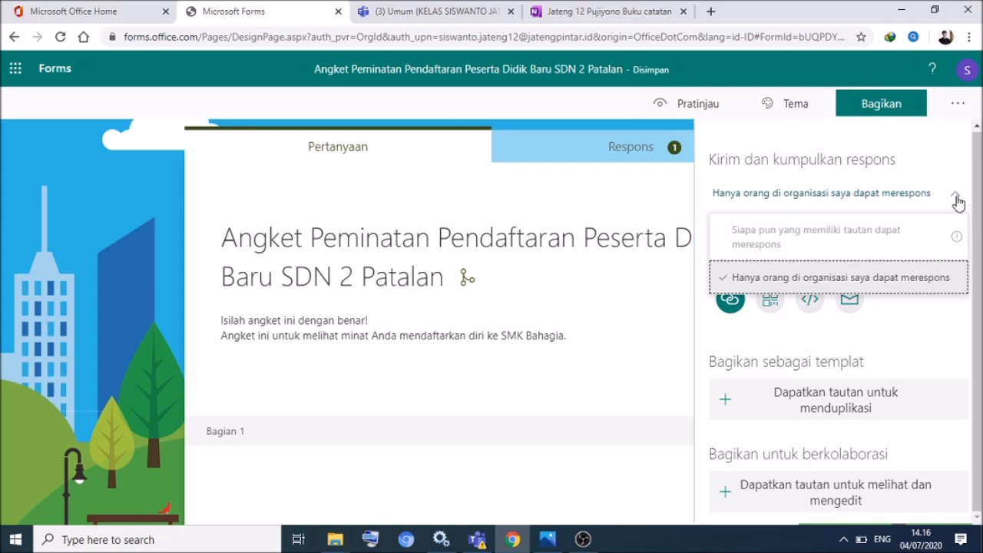
click(831, 234)
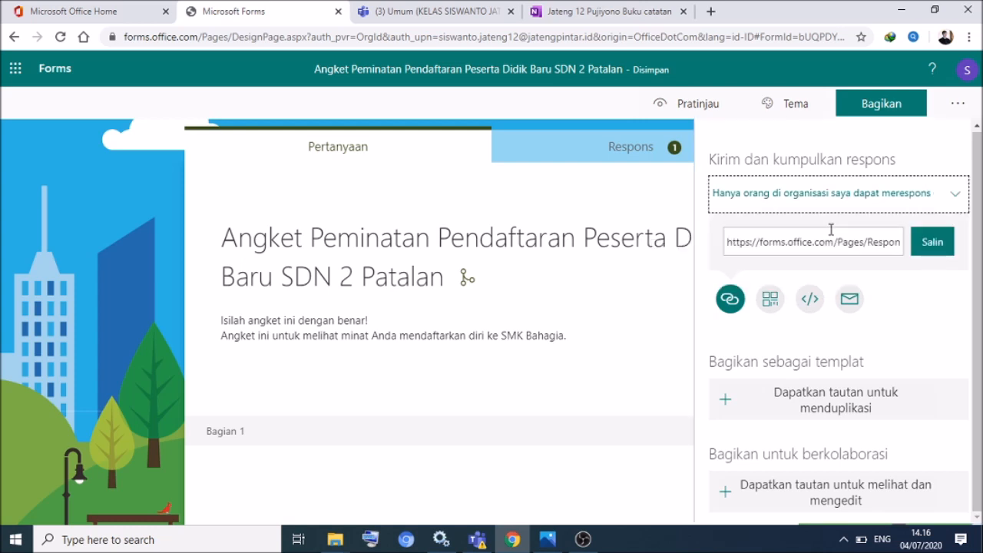
click(950, 206)
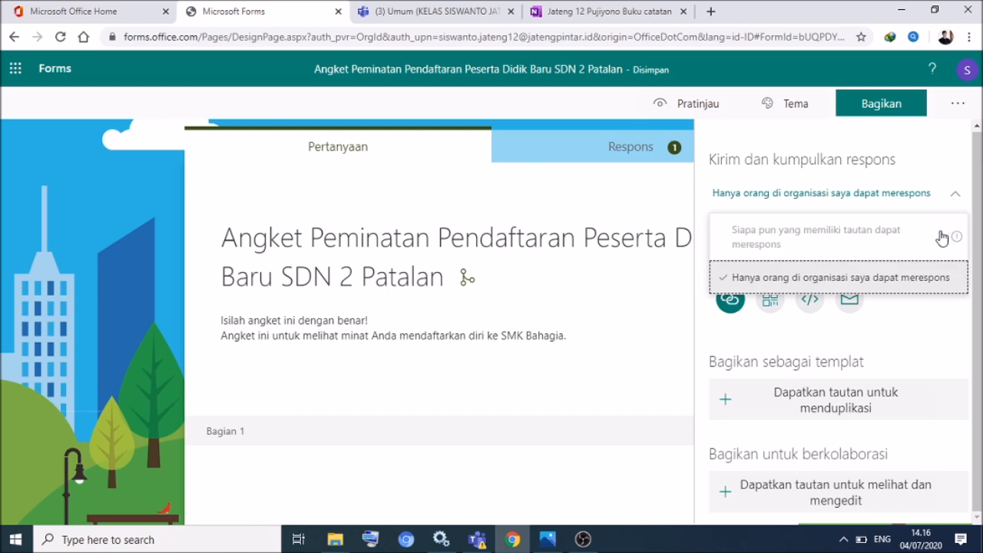
click(896, 240)
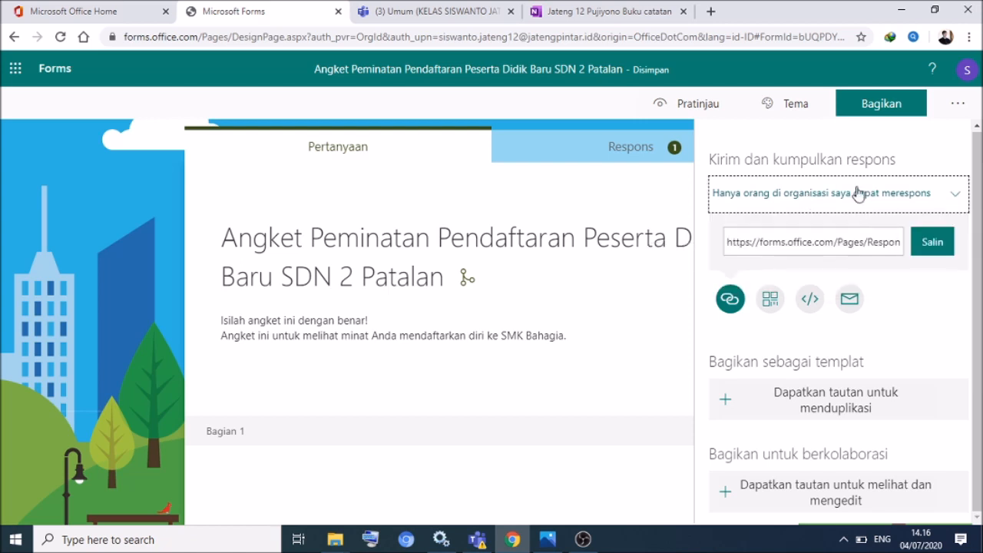
click(957, 196)
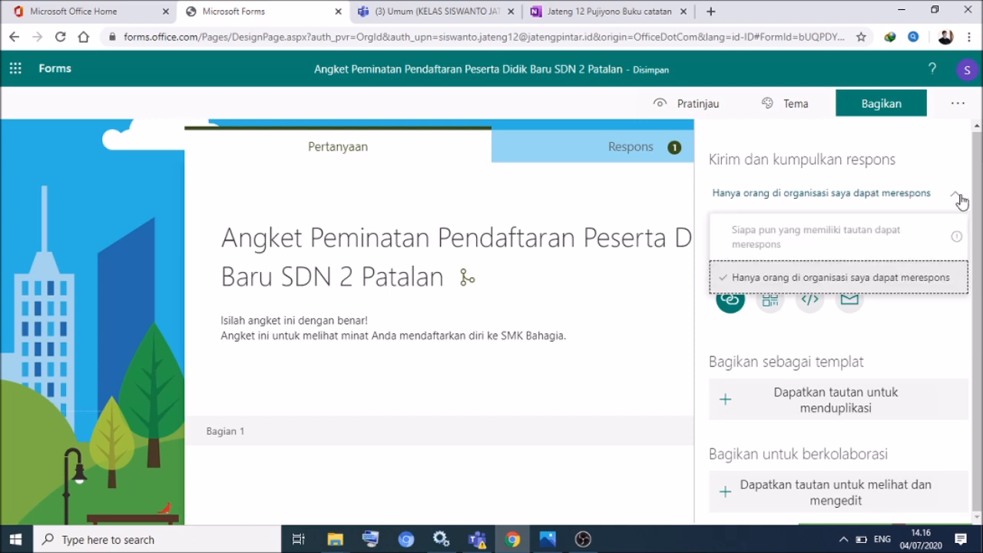
click(795, 278)
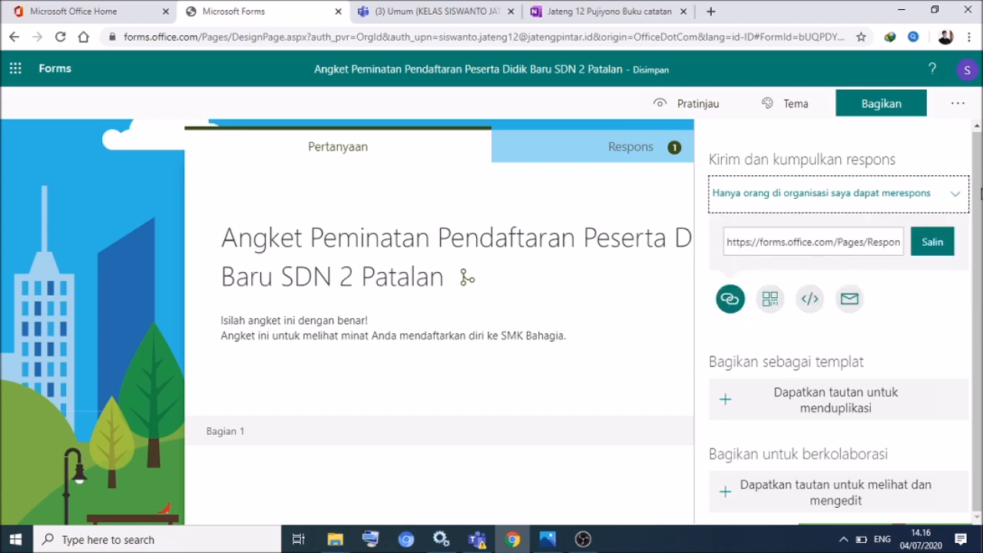
click(934, 246)
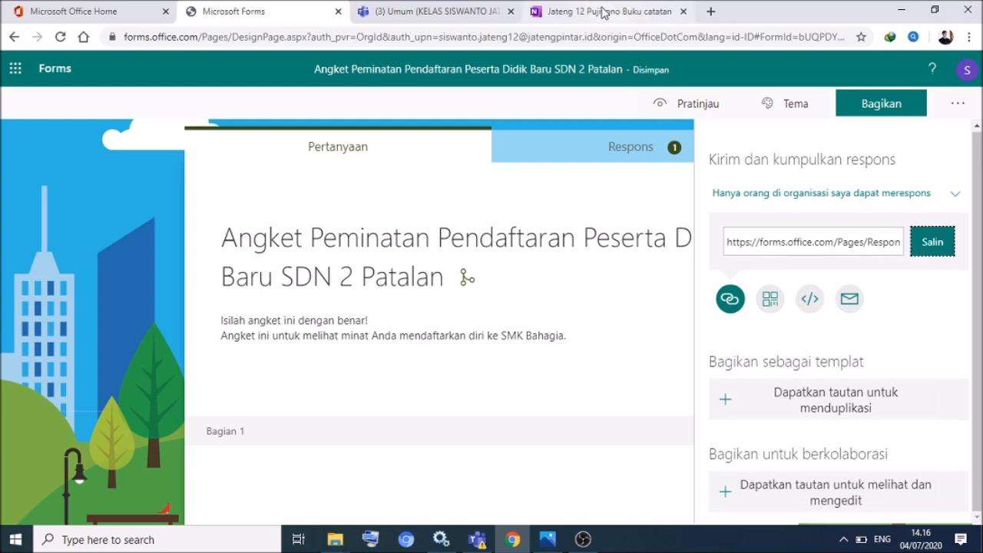
- Go to gg.gg in a new tab and paste the long survey link
click(707, 14)
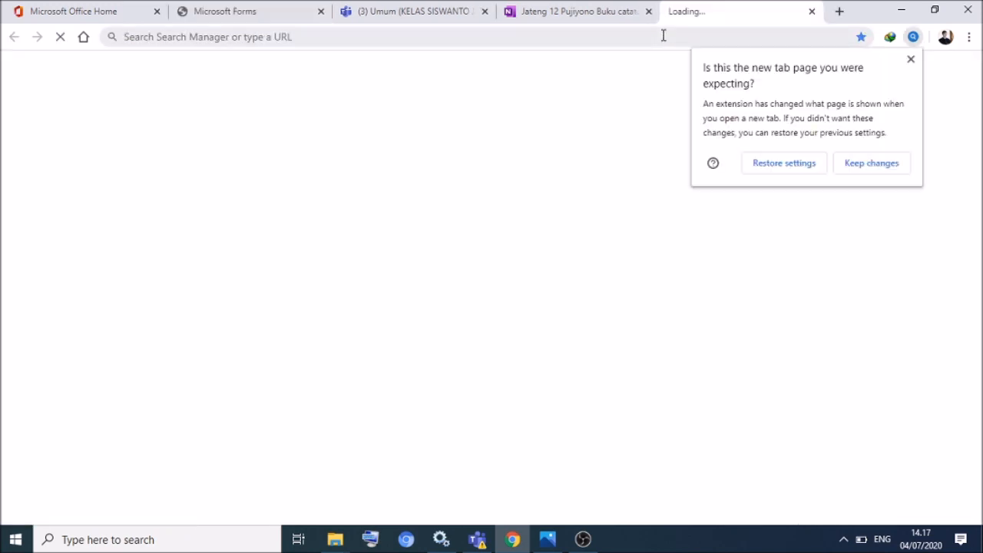
text(gg.gg)
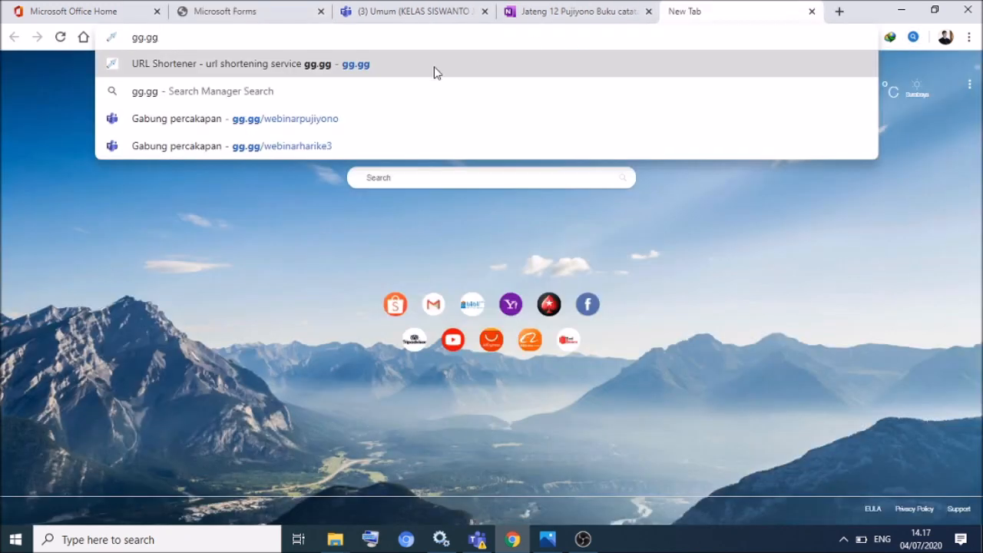
click(434, 66)
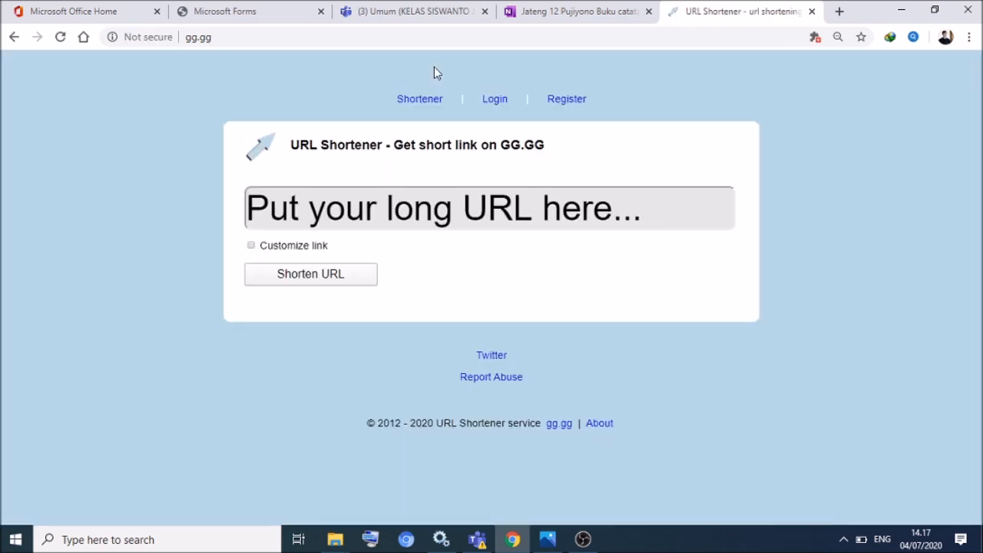
click(417, 196)
key(ctrl+v)
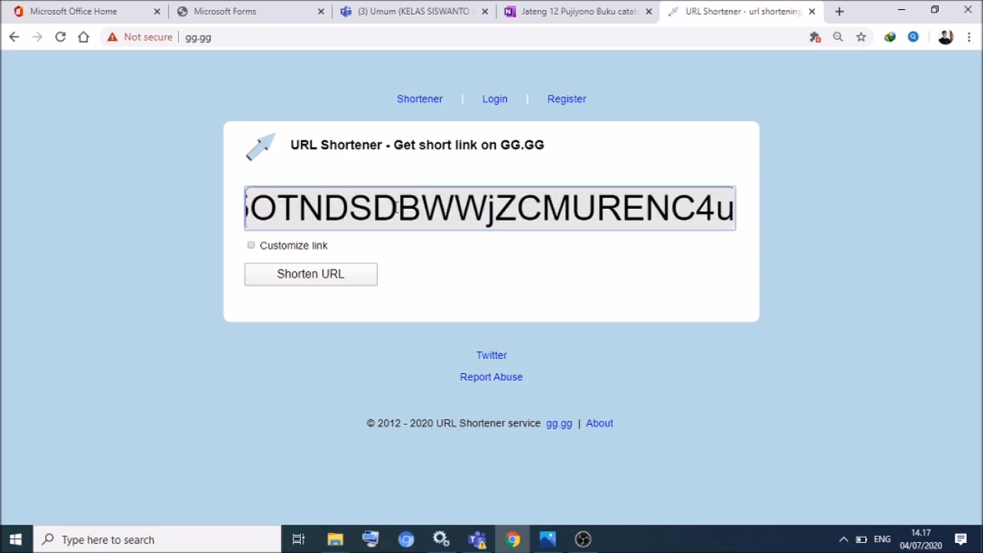
click(263, 249)
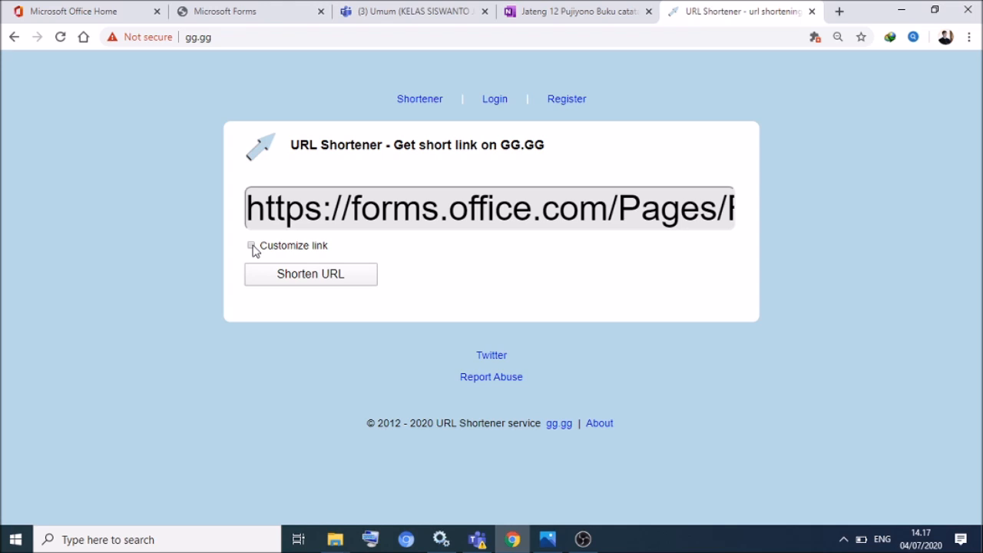
- Shorten it with the custom name peminatansdn2patalan and select the resulting short link
click(253, 247)
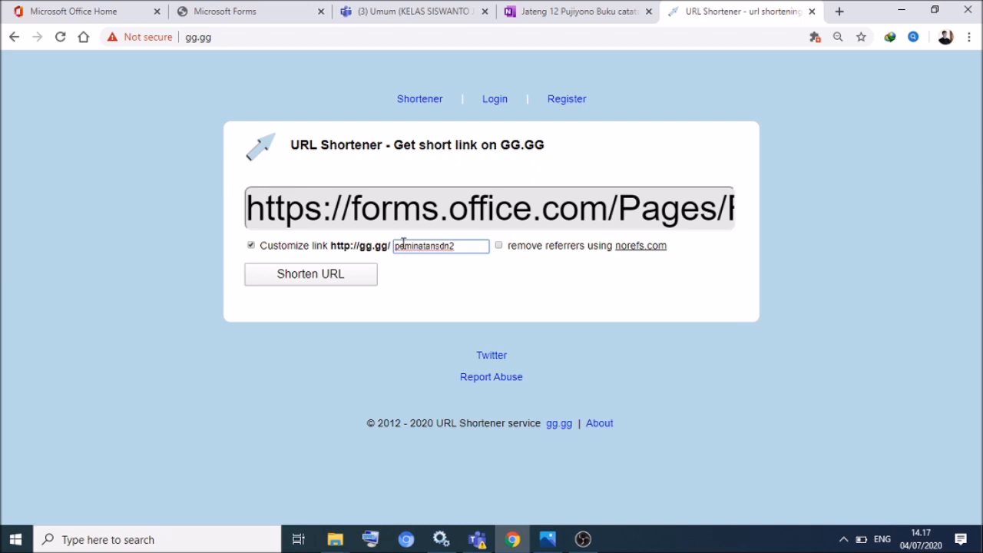
text(patalan)
click(331, 274)
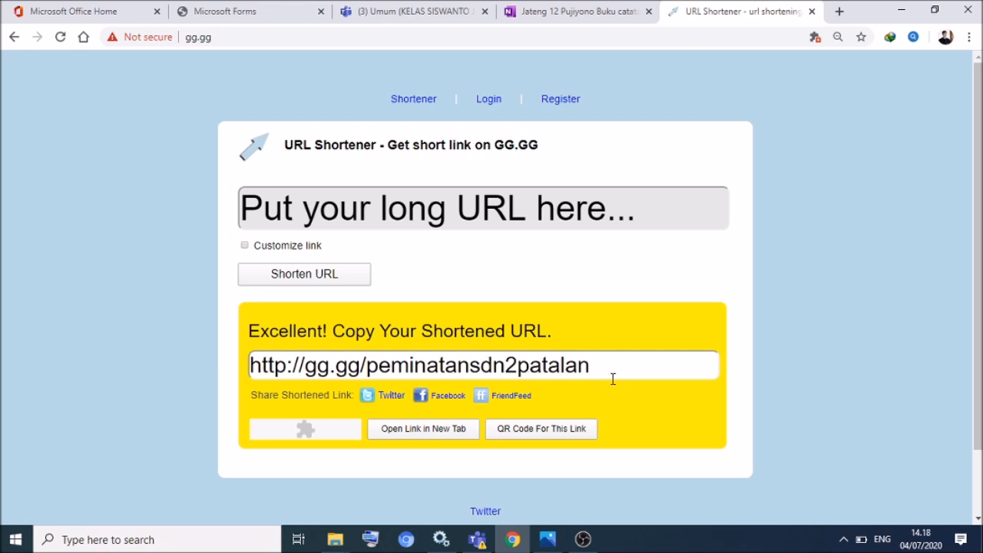
drag(593, 365, 245, 373)
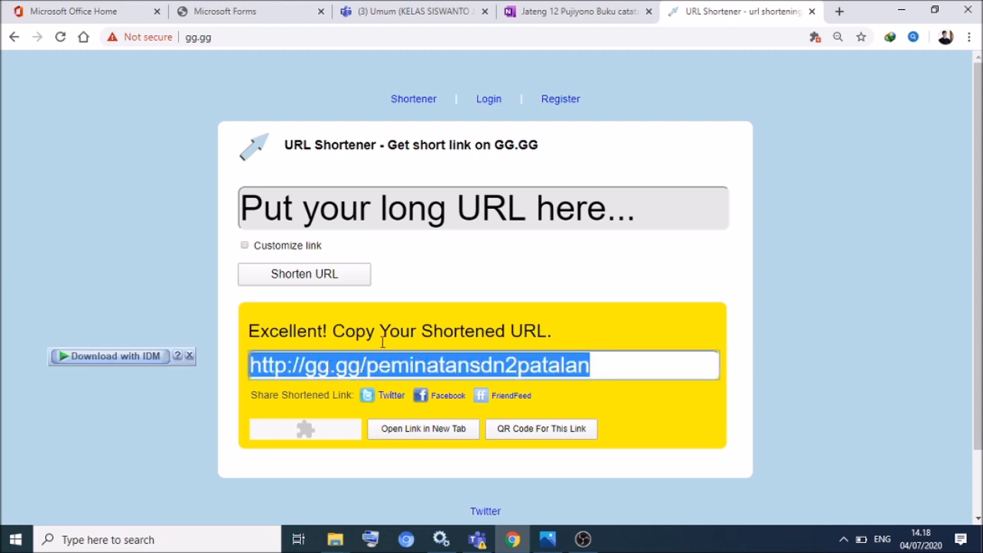
click(420, 13)
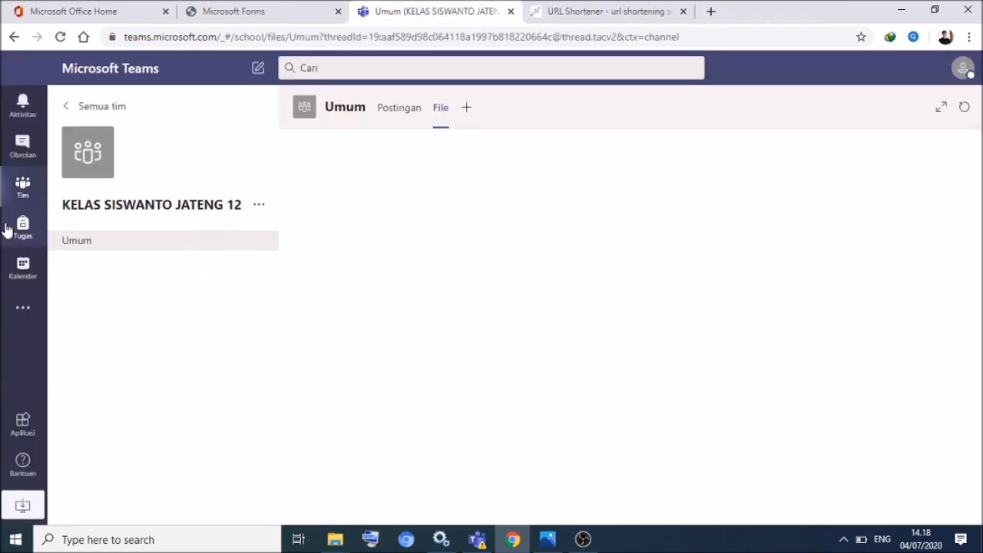
- Open the Tugas hari ke-2 assignment in the Jateng 12 Pujiyono team and follow its class notebook link
click(22, 188)
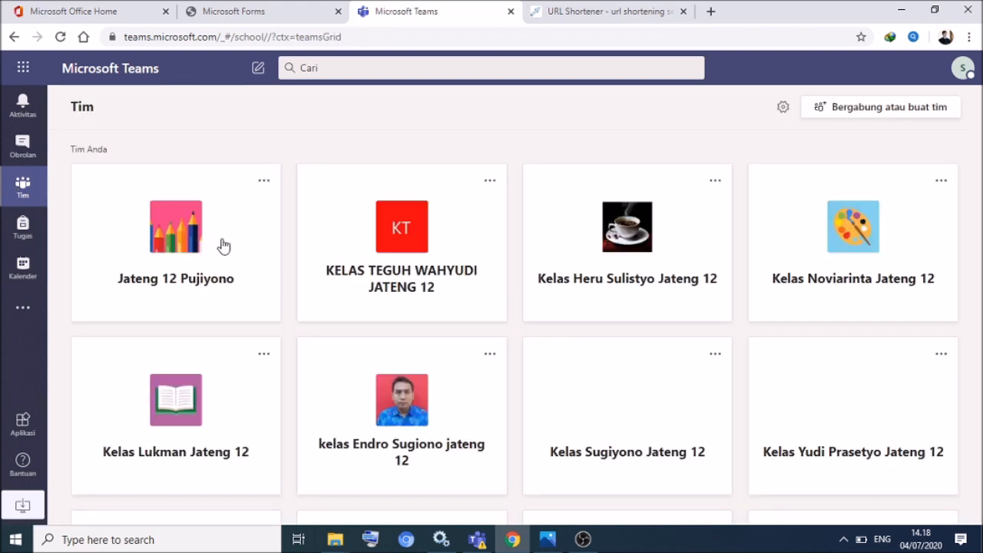
click(182, 230)
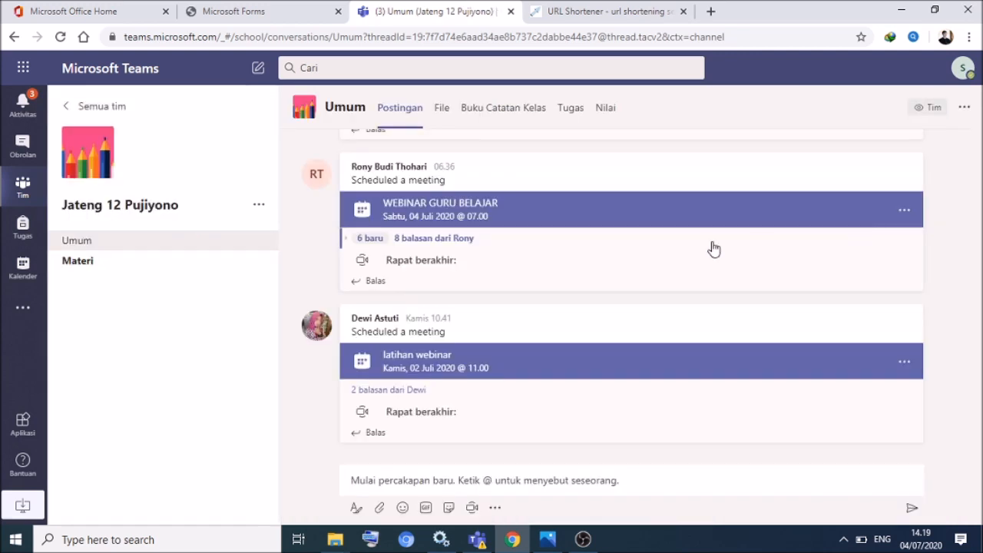
click(571, 111)
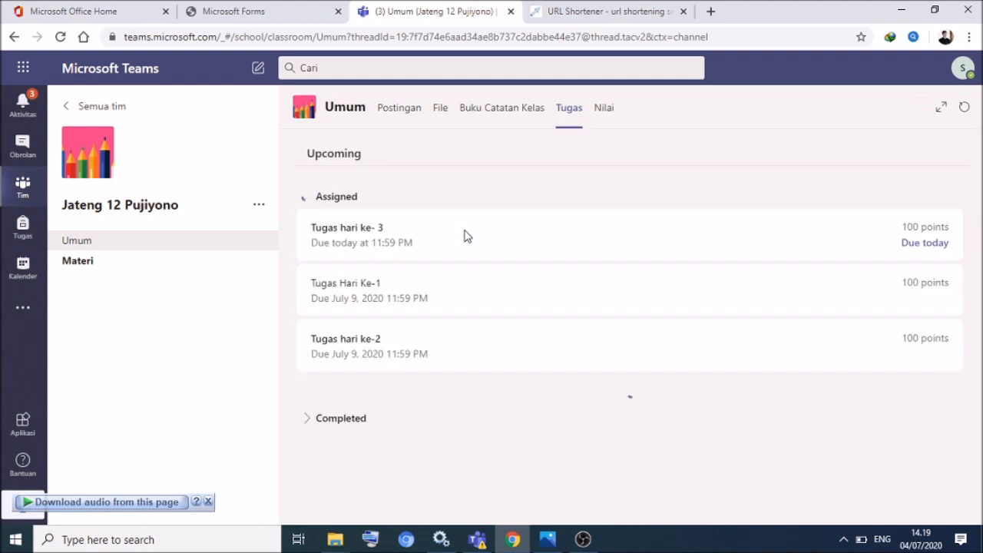
click(359, 352)
key(ctrl+a)
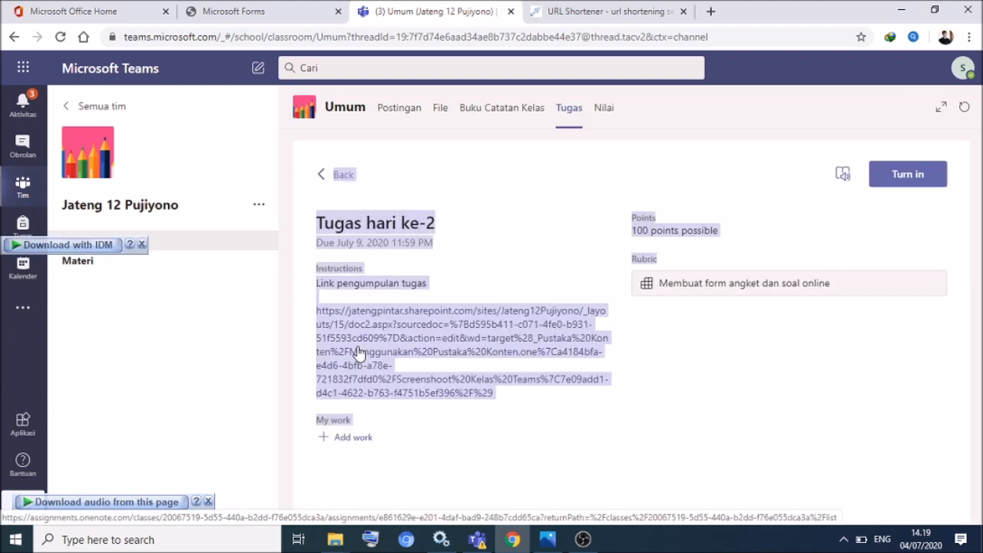
click(378, 341)
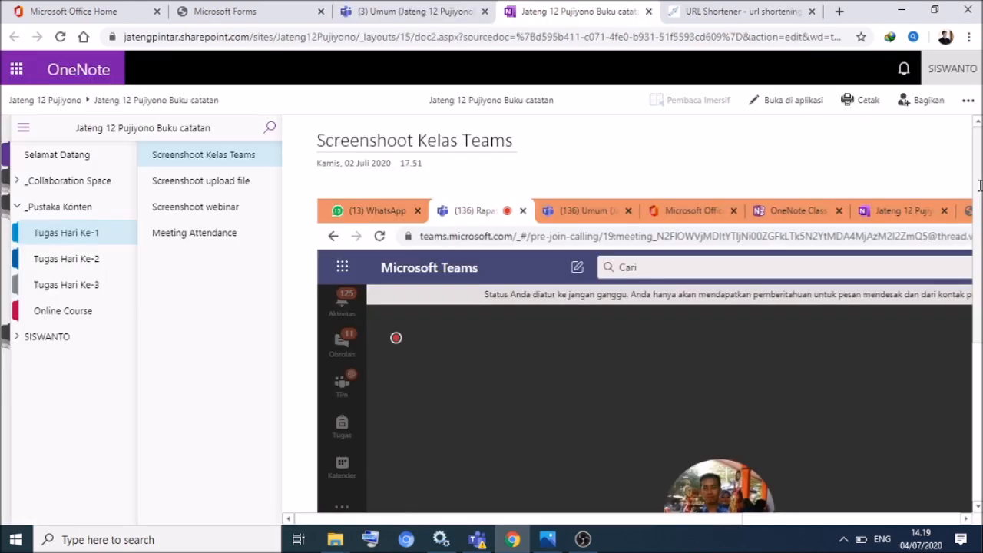
- Open the Angket pendaftaran page under SISWANTO and move the gg.gg short link just below the date
click(46, 341)
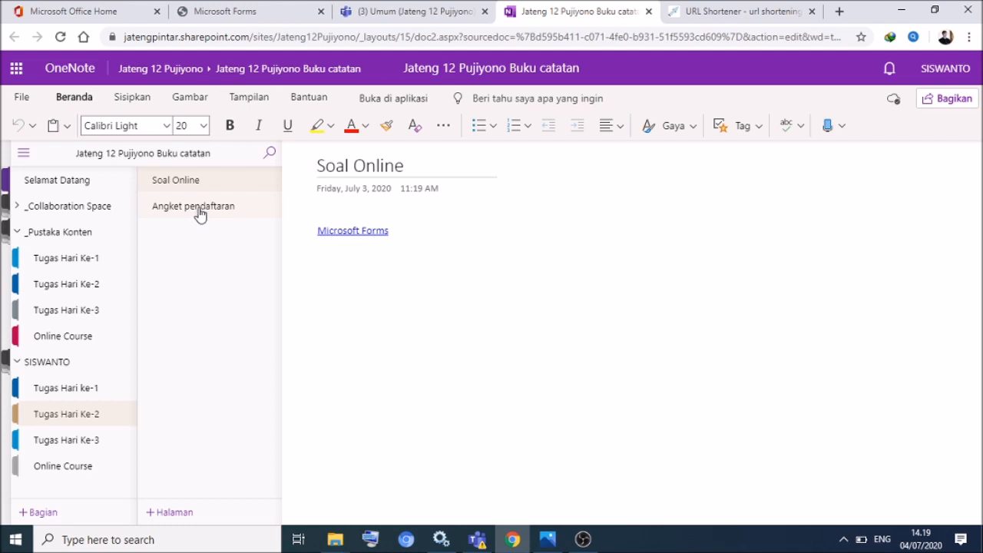
click(198, 212)
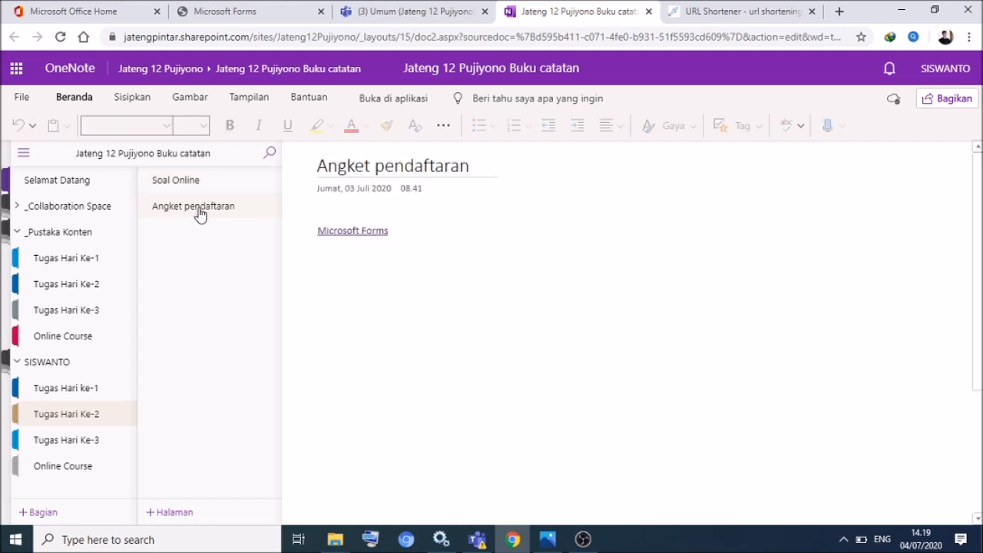
drag(438, 299, 383, 212)
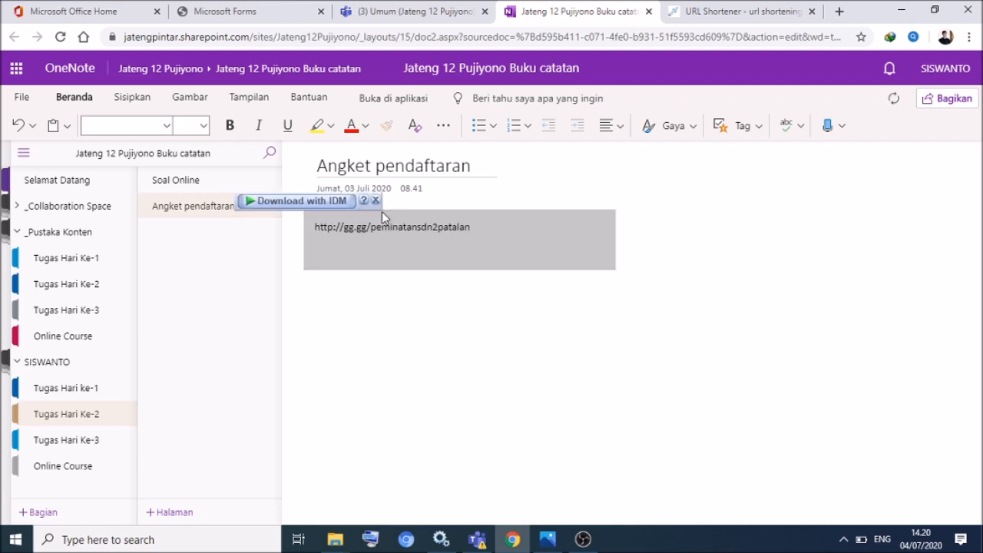
click(646, 300)
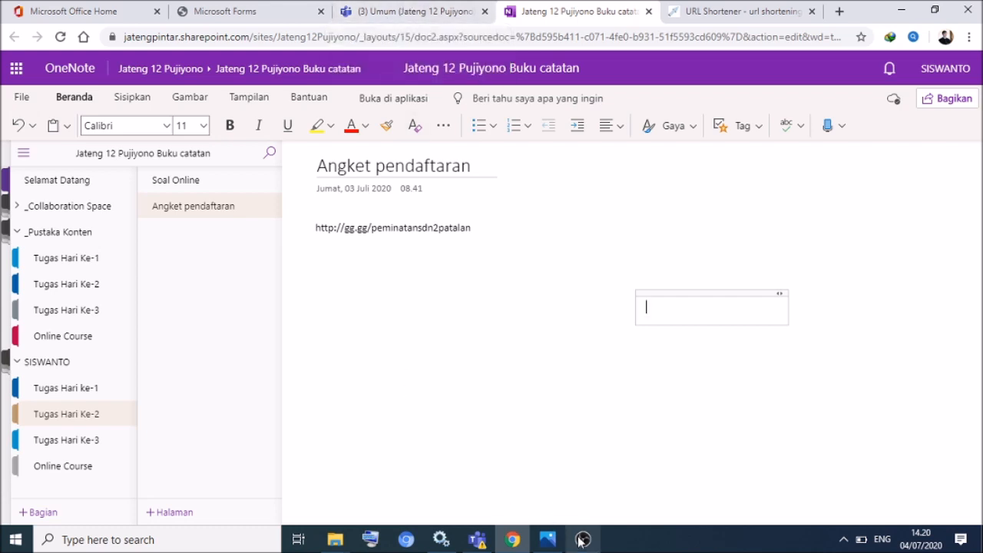
click(263, 16)
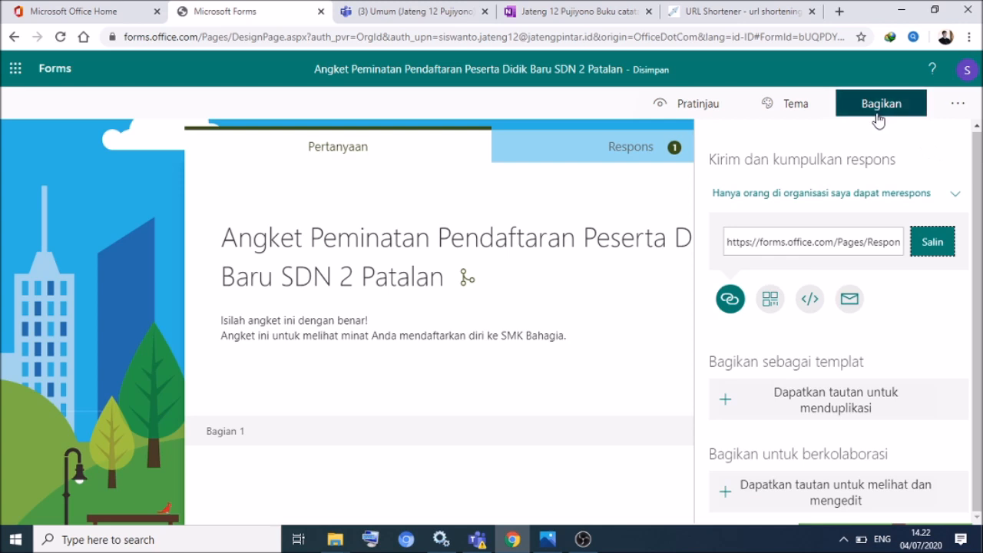
- Use Salin in the Bagikan panel to recopy the full forms.office.com response link
click(932, 243)
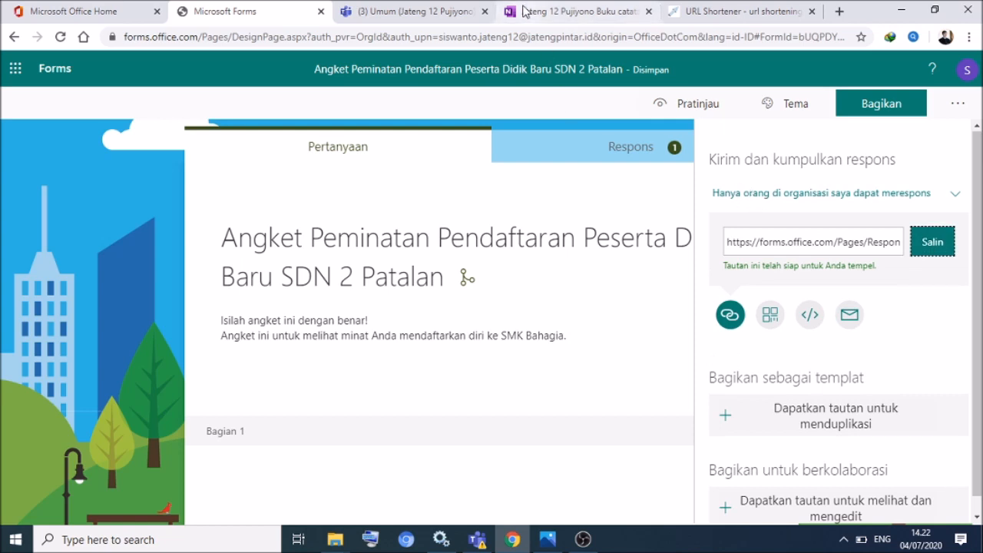
- Paste the full forms.office.com link as a note beneath the gg.gg short link on Angket pendaftaran
click(575, 14)
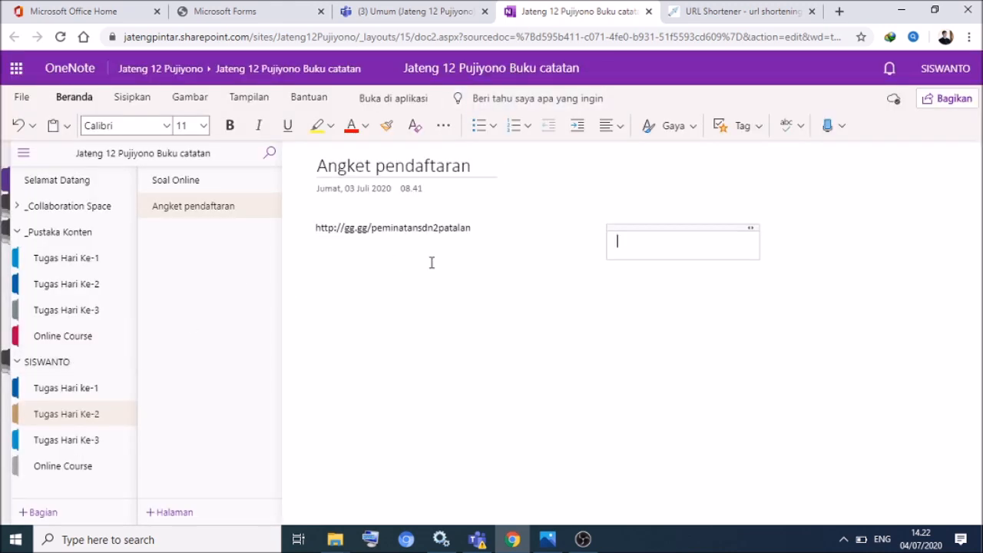
click(338, 275)
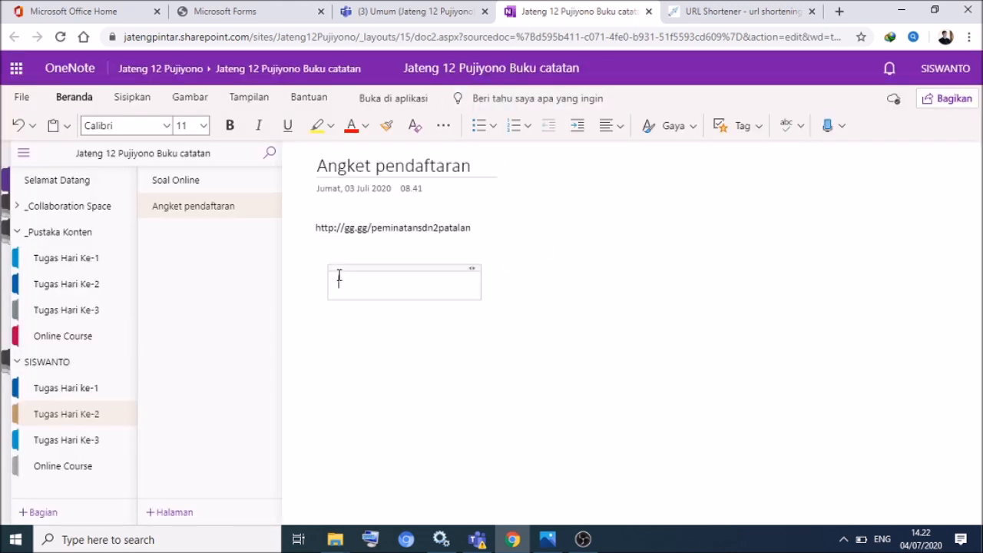
text(https://forms.office.com/Pages/ResponsePage.aspx?id=bUQPDYSzUE-5uL_NwEXjGp4lqPlAIAxPs9fwuJ5fqfBUQ1BKM1dTR05VR1M5OTNDSDBWWjZCMURENC4u)
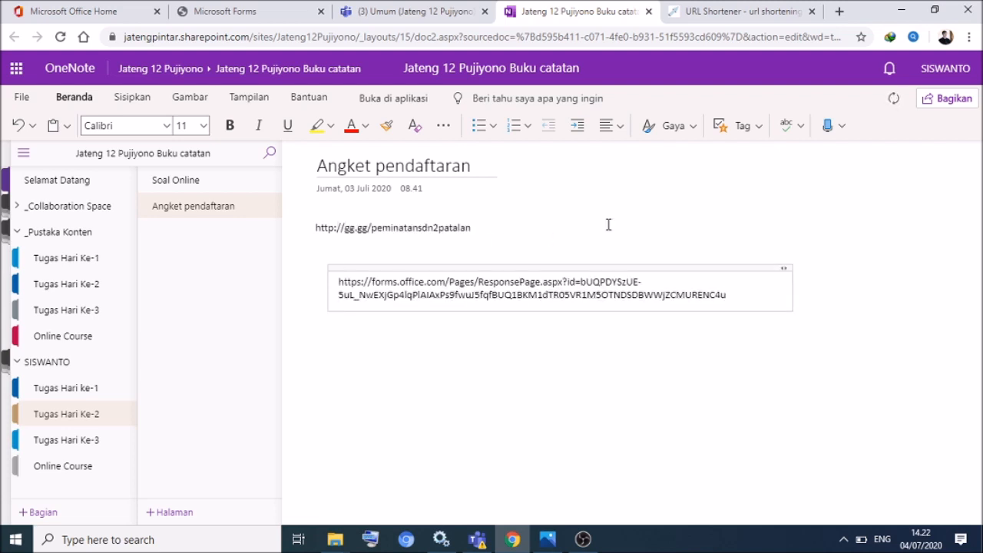
drag(586, 267, 566, 273)
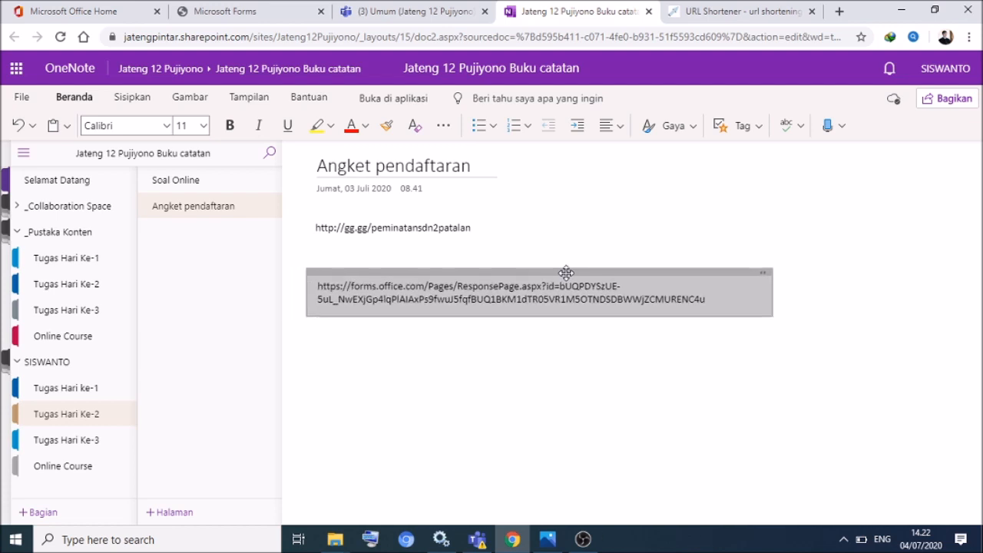
click(835, 240)
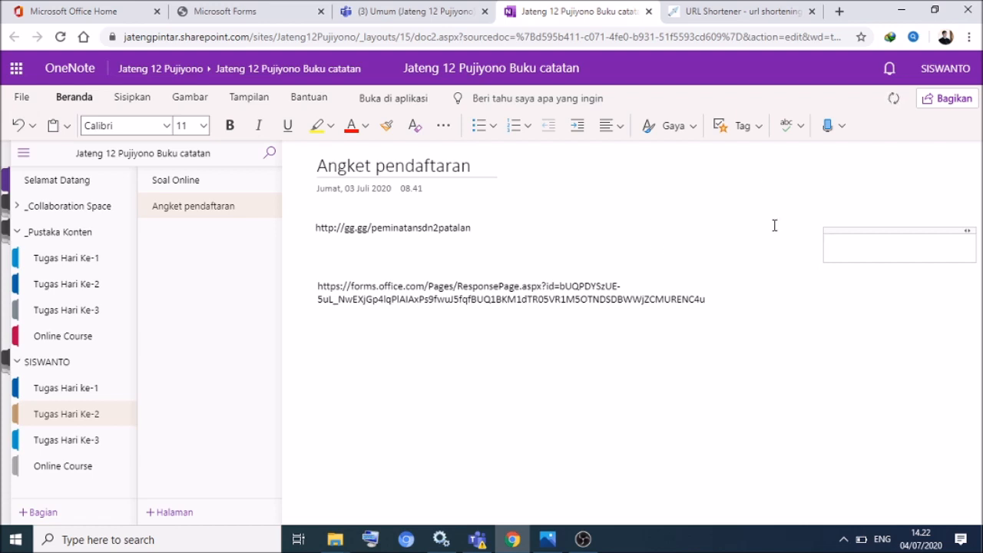